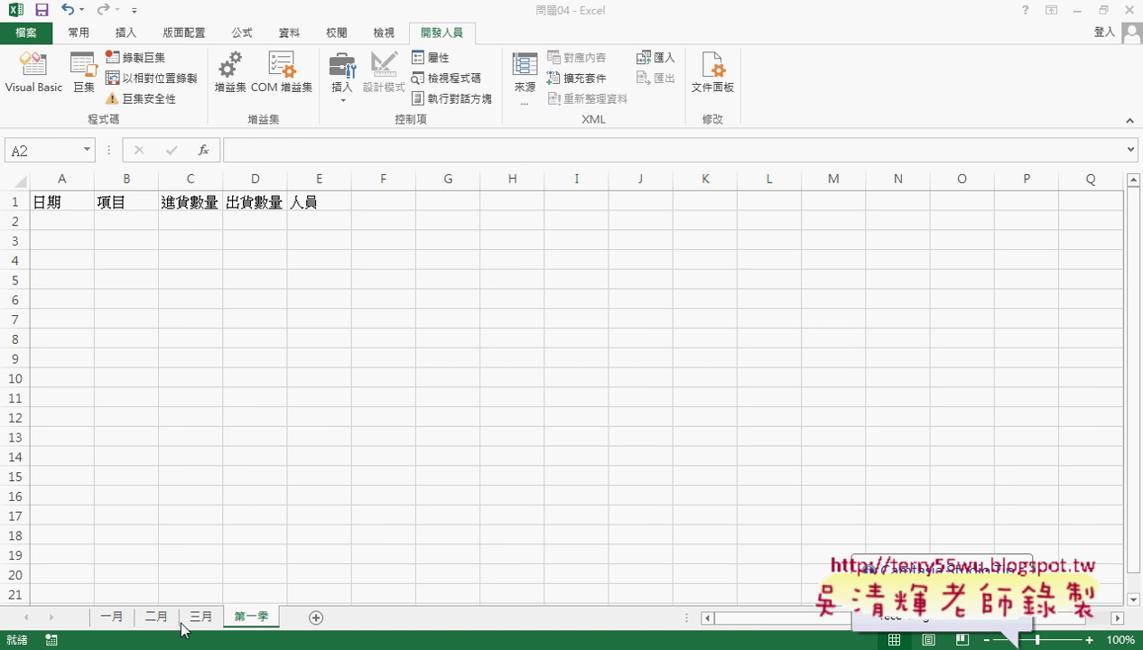
Step: Compare the 一月, 二月 and 三月 monthly sheets with the empty 第一季 summary sheet
left_click(112, 618)
scroll(119, 374, "up", 3)
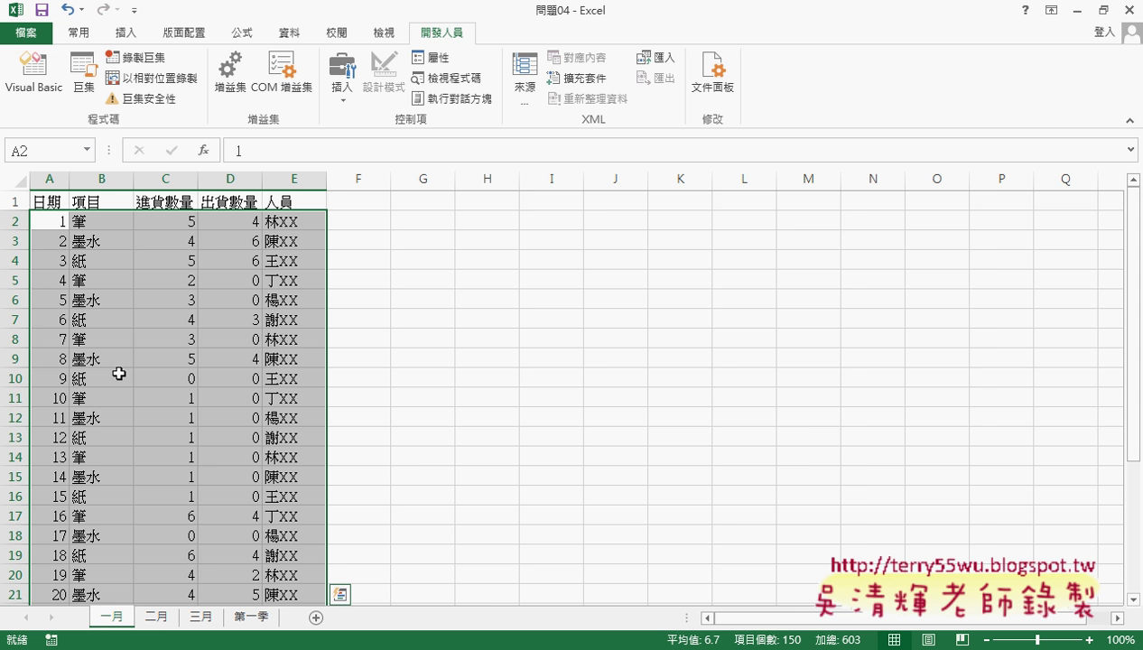
left_click(156, 618)
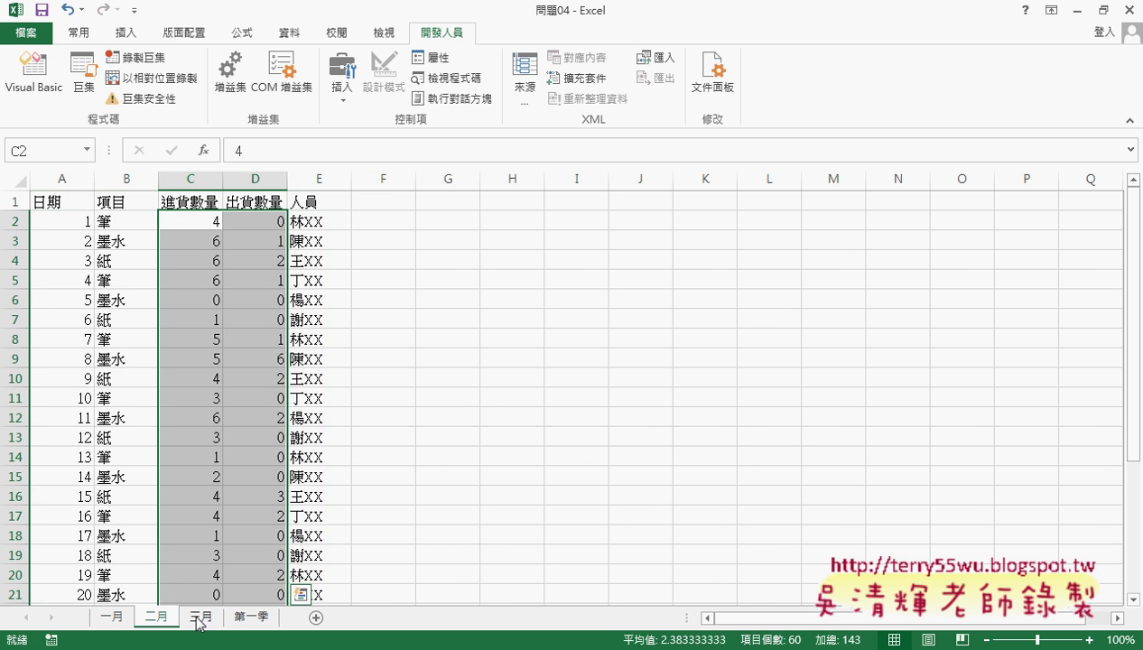
left_click(200, 618)
left_click(251, 617)
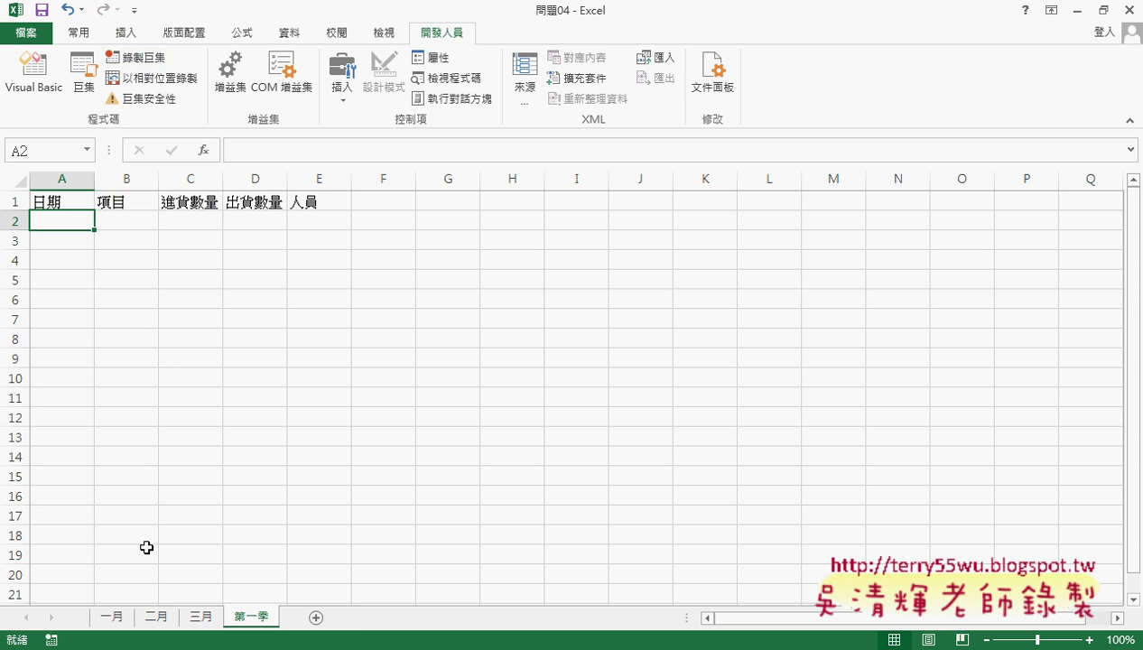
left_click(115, 620)
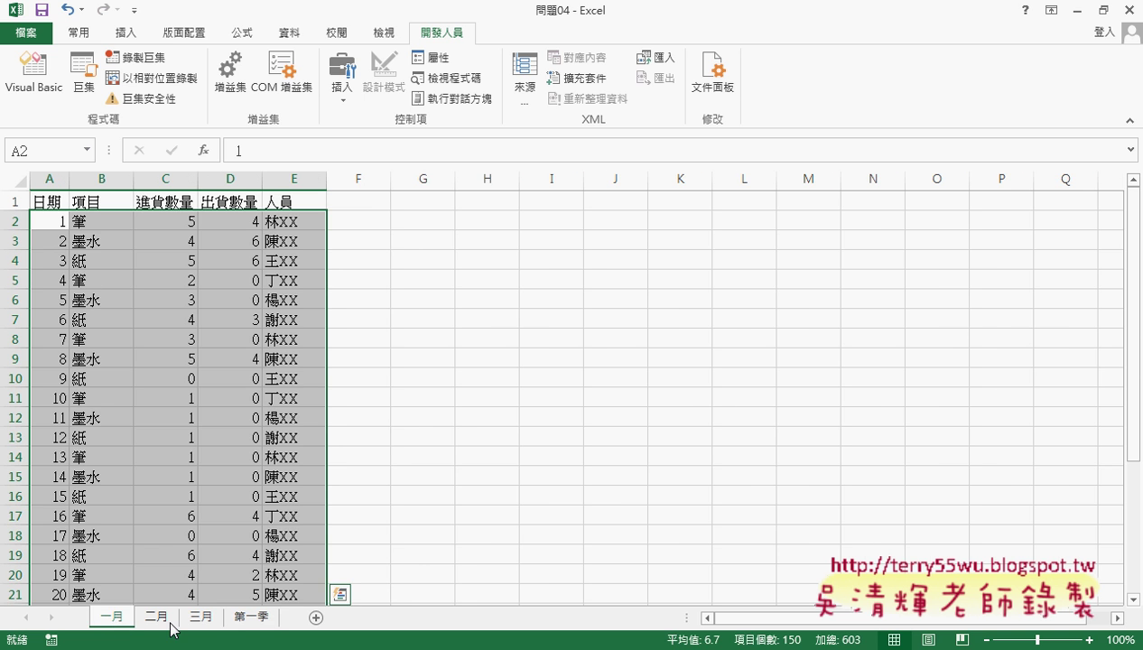
left_click(242, 619)
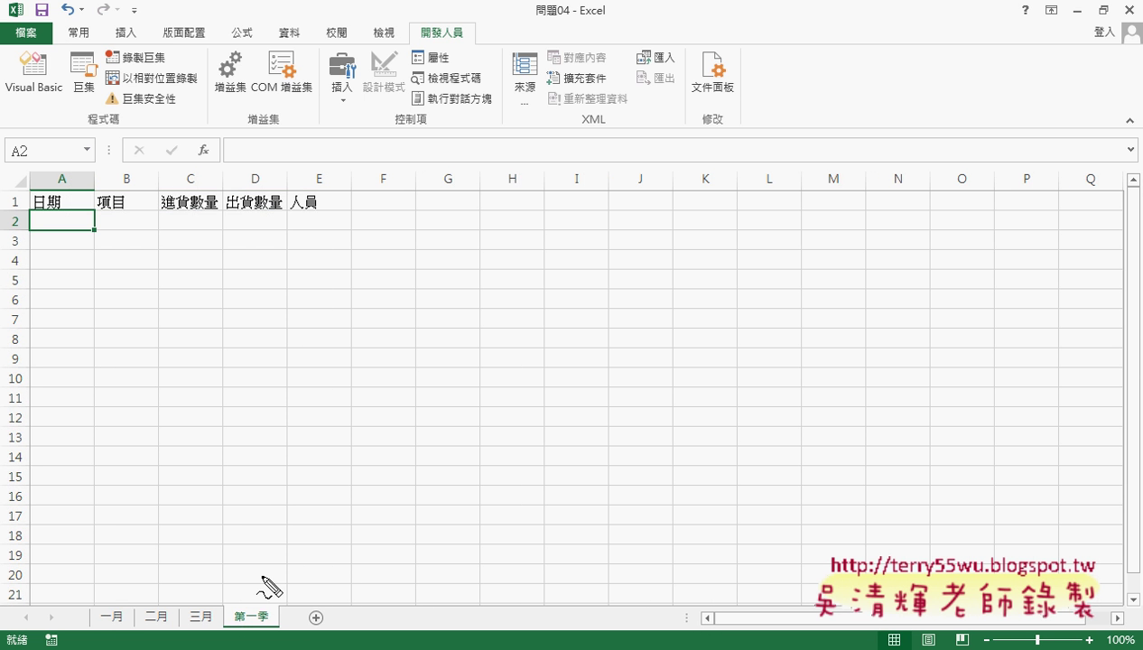
mouse_move(251, 631)
left_mouse_down()
mouse_move(245, 601)
mouse_move(126, 601)
mouse_move(150, 590)
left_mouse_up()
left_click_drag(98, 627, 129, 627)
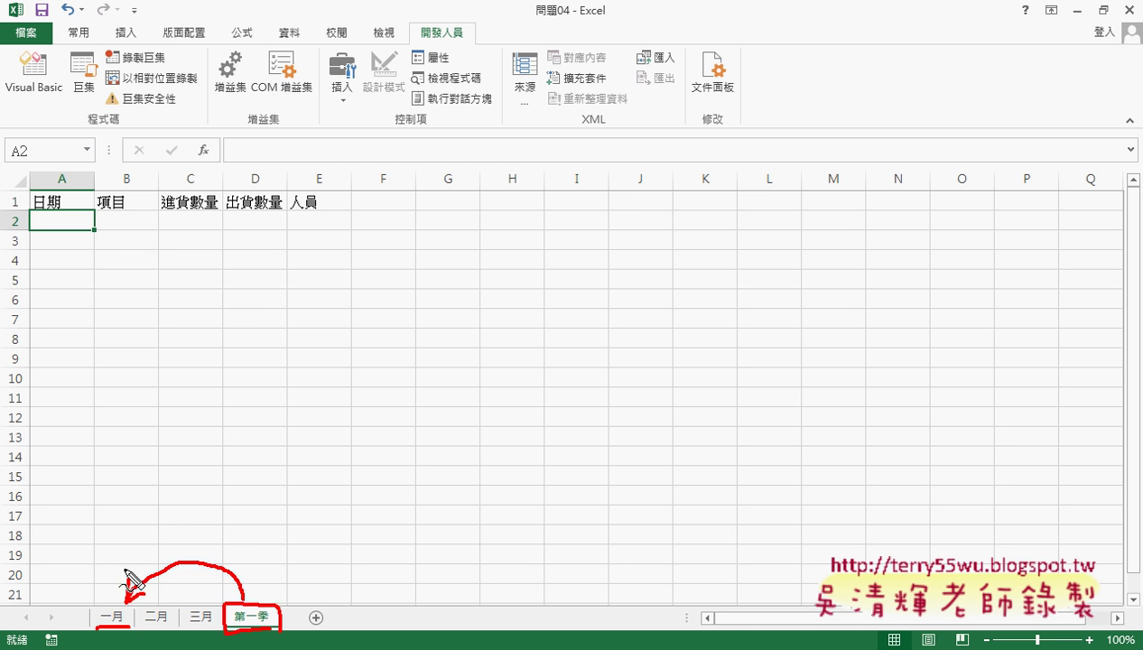
Step: Select and copy the 一月 data block A2:E31
left_click(113, 619)
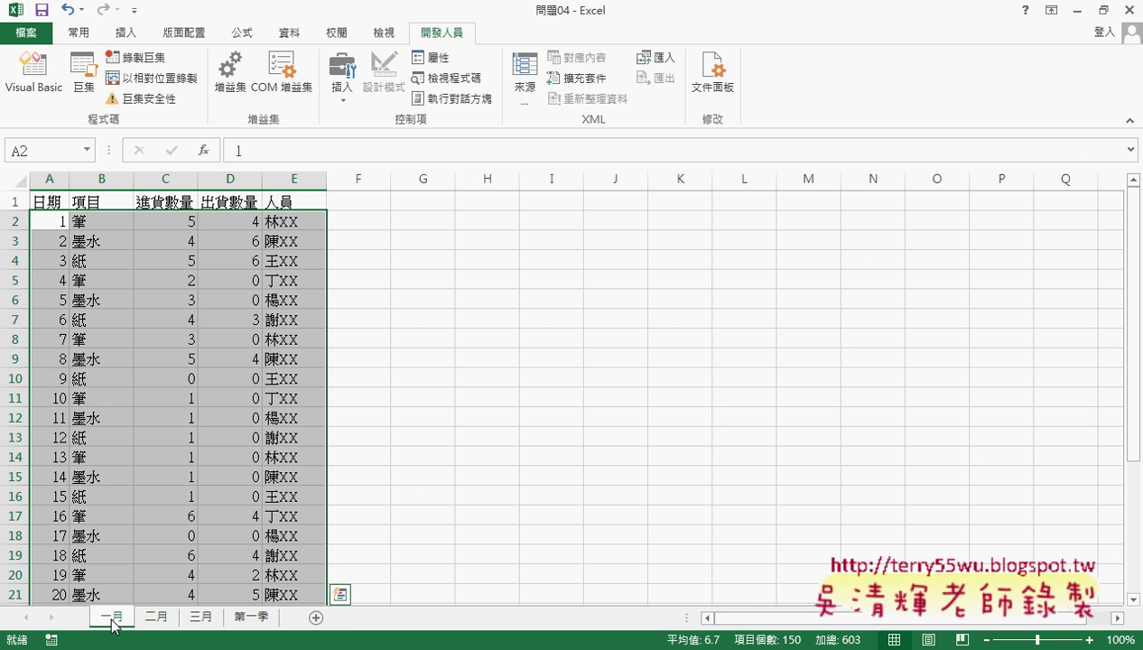
left_click(52, 221)
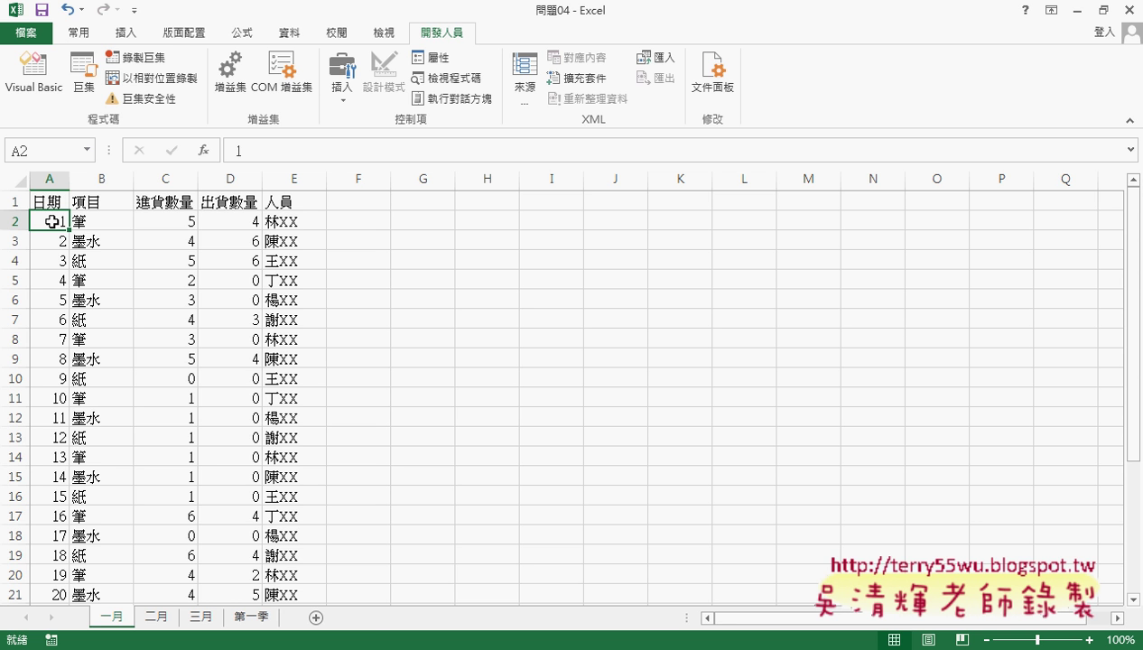
key("ctrl+shift+Right")
key("ctrl+shift+Down")
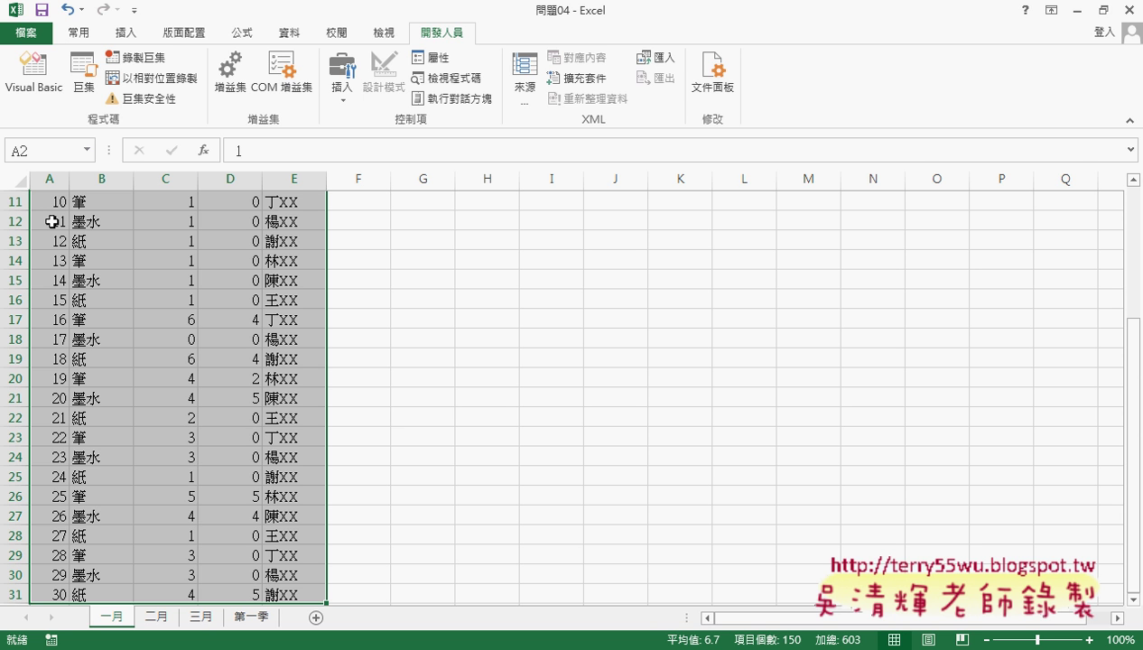
key("ctrl+c")
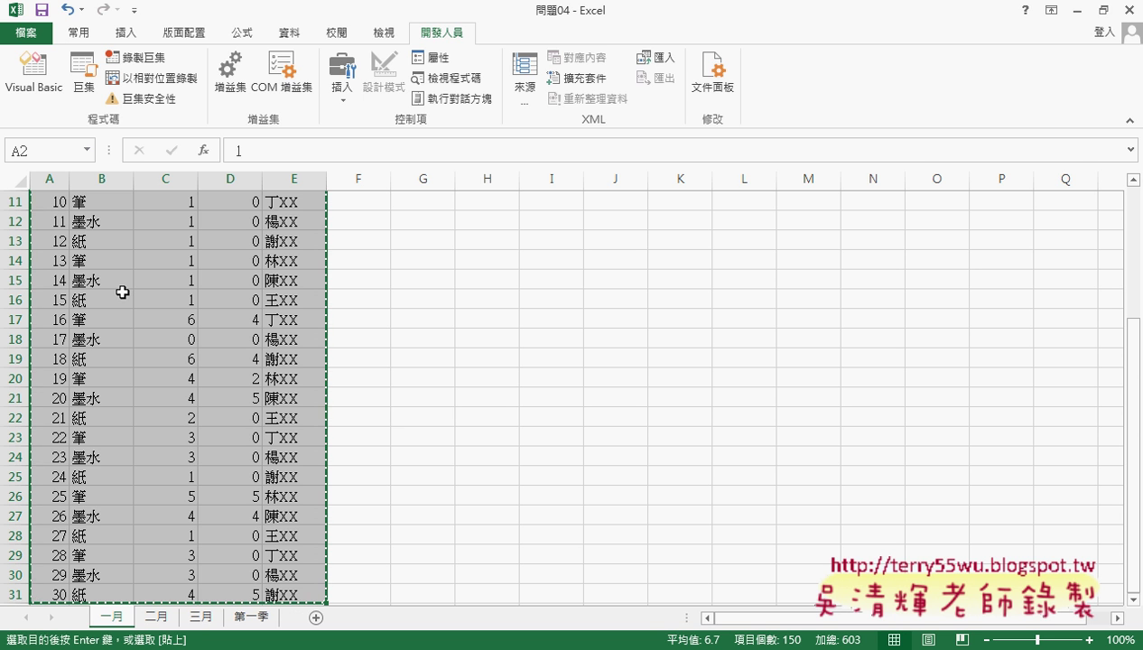
Step: Paste the copied 一月 records into 第一季 starting at A2
left_click(257, 617)
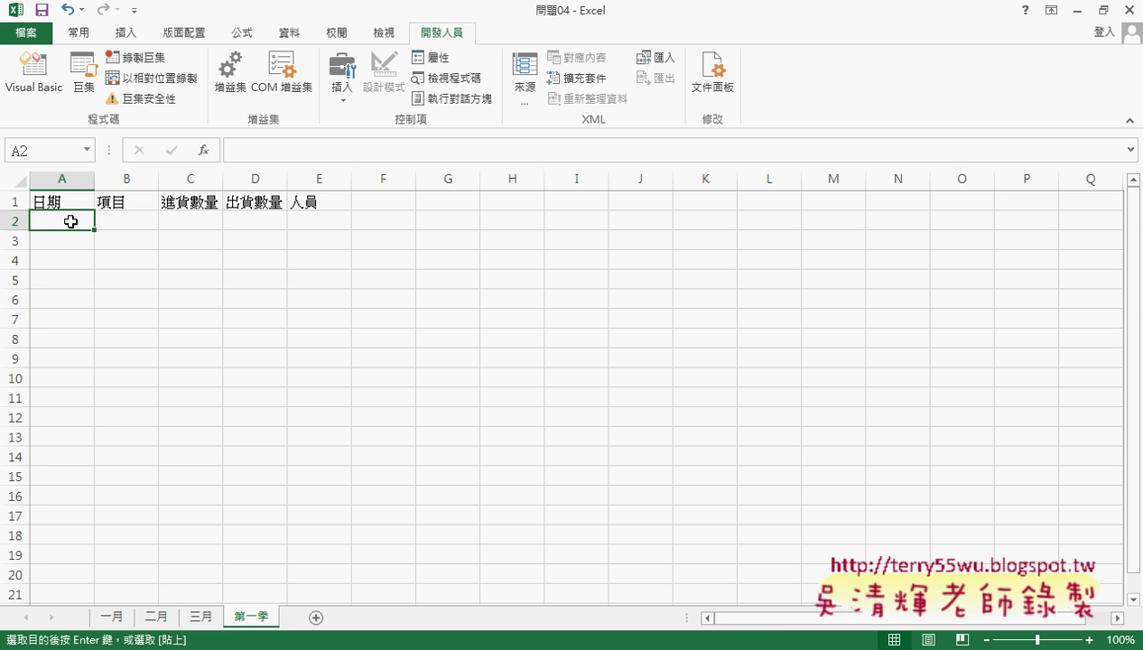
key("ctrl+v")
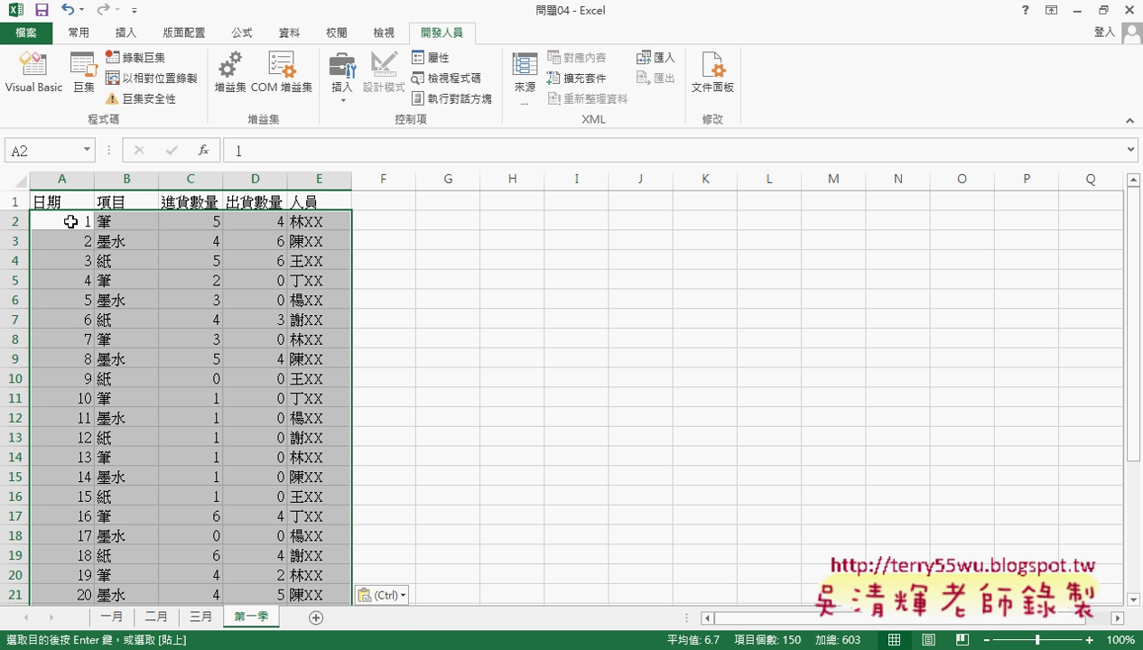
Step: Jump to A31, the last pasted record, after checking that A32 below is empty
key("ctrl+Down")
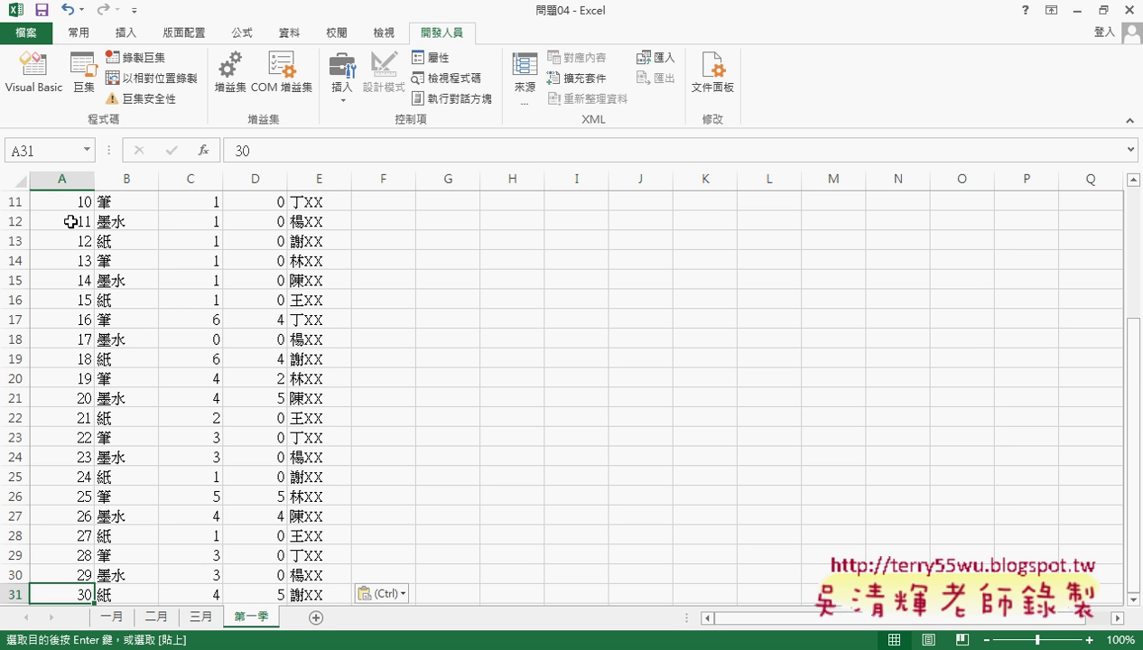
key("Down")
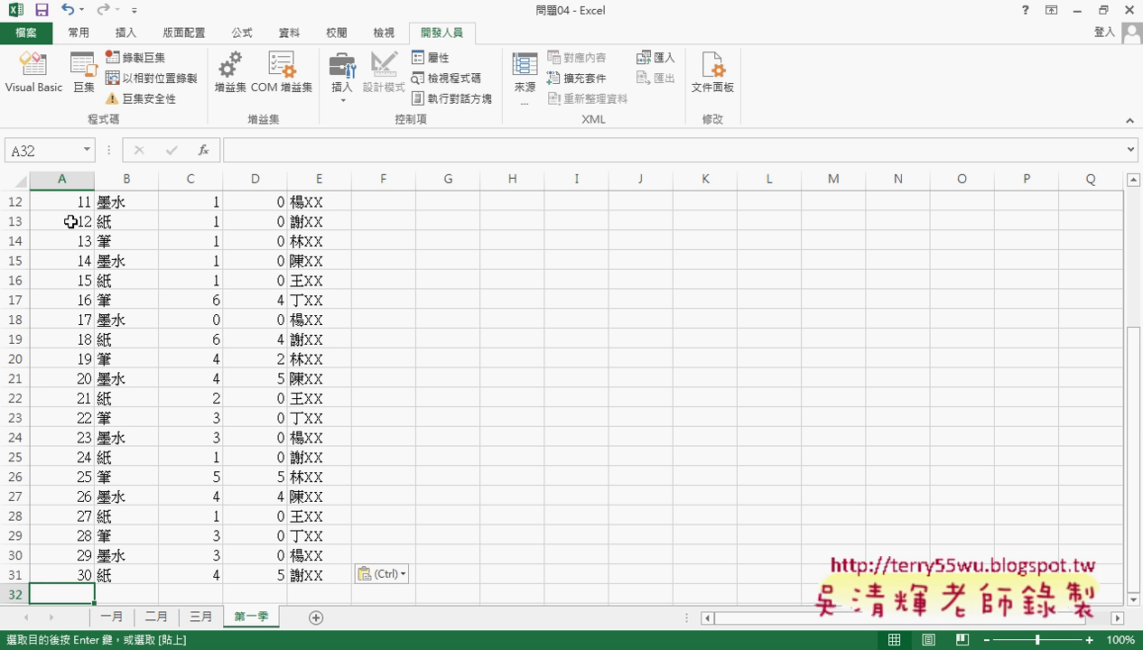
key("Up")
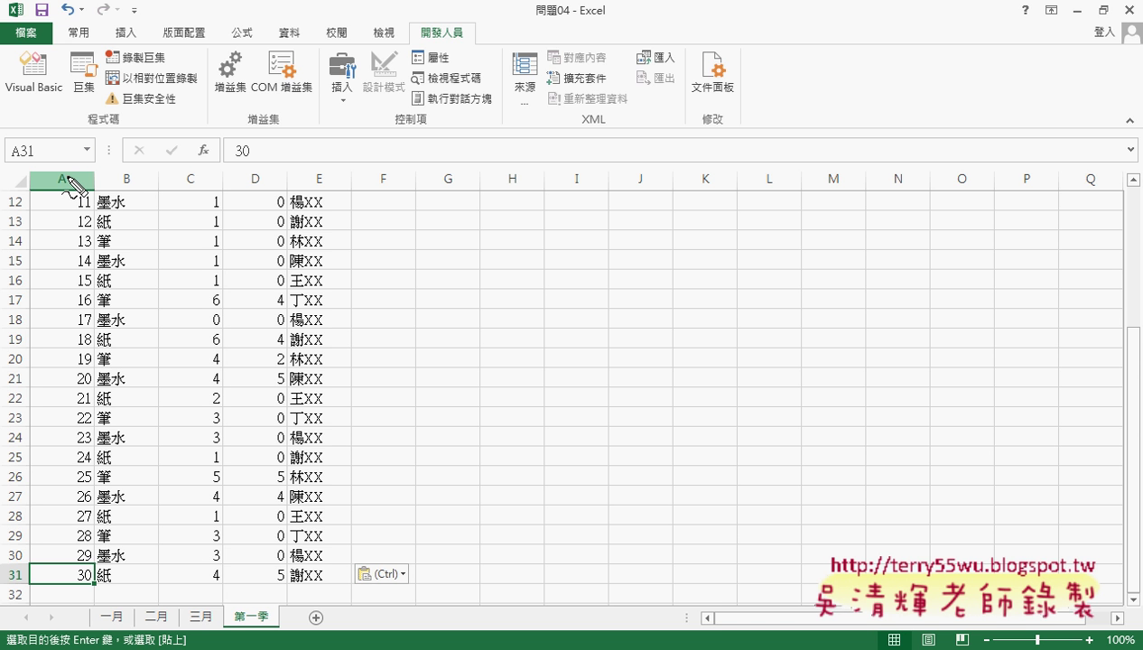
mouse_move(400, 466)
left_mouse_down()
mouse_move(414, 408)
mouse_move(436, 478)
mouse_move(422, 442)
mouse_move(471, 466)
mouse_move(501, 439)
mouse_move(489, 466)
mouse_move(531, 437)
mouse_move(544, 459)
left_mouse_up()
left_click(505, 422)
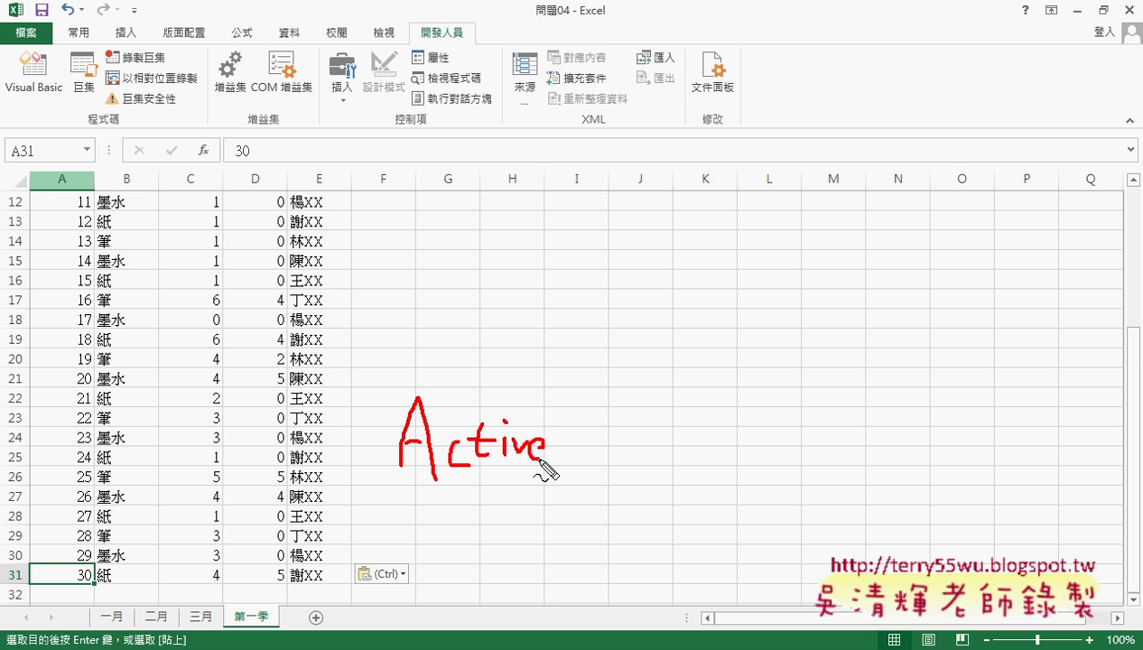
mouse_move(587, 417)
left_mouse_down()
mouse_move(563, 463)
mouse_move(605, 467)
left_mouse_up()
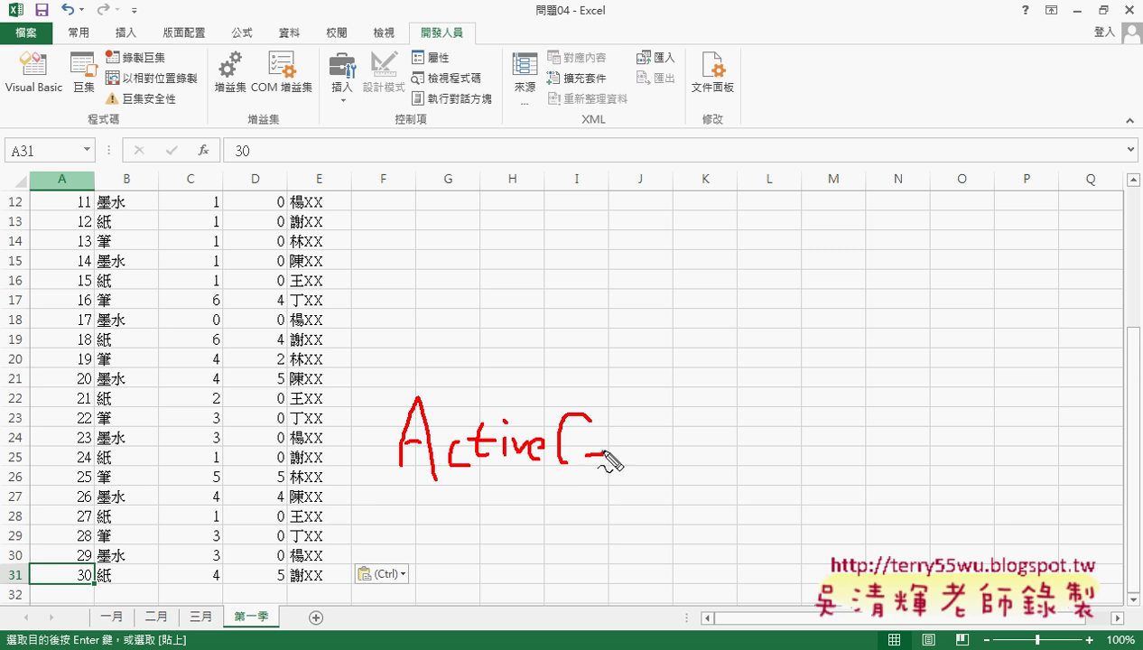
left_click_drag(615, 416, 617, 465)
left_click_drag(635, 413, 639, 465)
left_click_drag(415, 478, 640, 479)
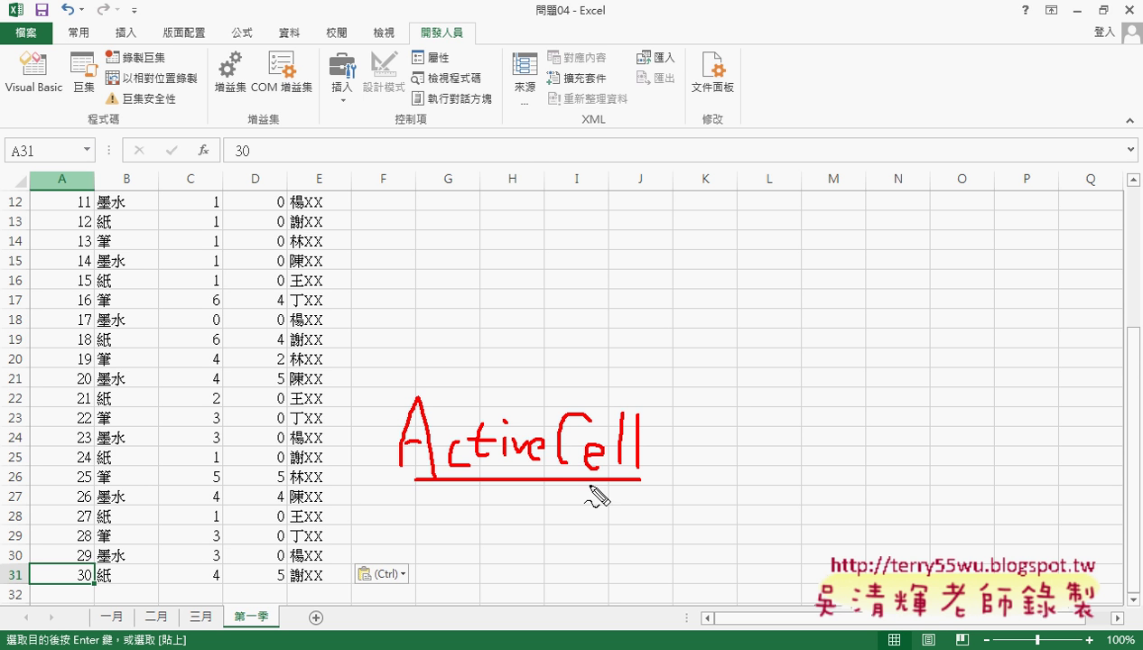
mouse_move(376, 440)
left_mouse_down()
mouse_move(176, 502)
mouse_move(78, 561)
mouse_move(116, 552)
left_mouse_up()
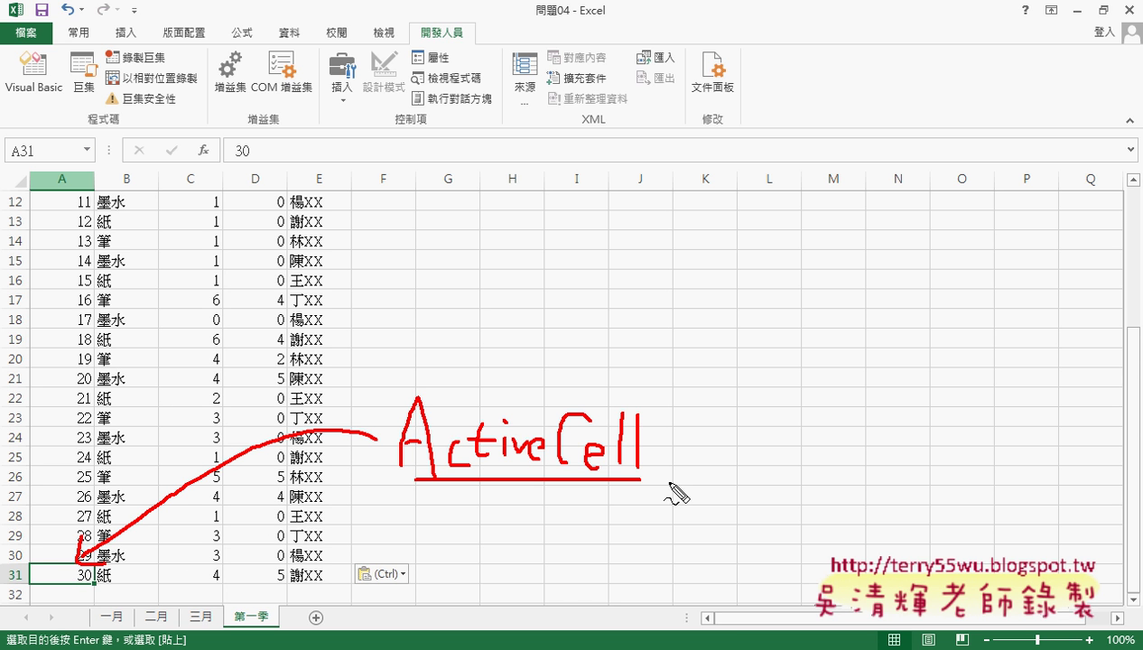
left_click(654, 470)
left_click_drag(681, 438, 679, 434)
mouse_move(731, 381)
left_mouse_down()
mouse_move(725, 467)
mouse_move(730, 434)
mouse_move(742, 466)
mouse_move(750, 432)
mouse_move(744, 463)
mouse_move(785, 461)
mouse_move(810, 439)
mouse_move(833, 463)
left_mouse_up()
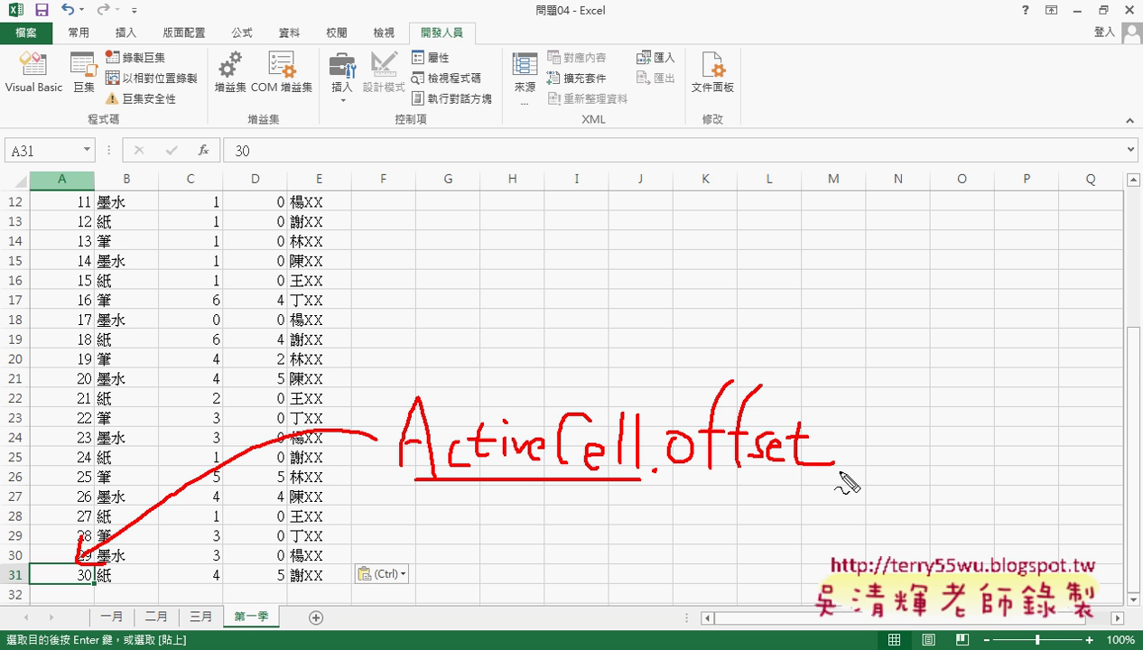
Step: Make several drags and clicks in the Excel window, leaving the 第一季 data unchanged
left_click_drag(876, 372, 871, 493)
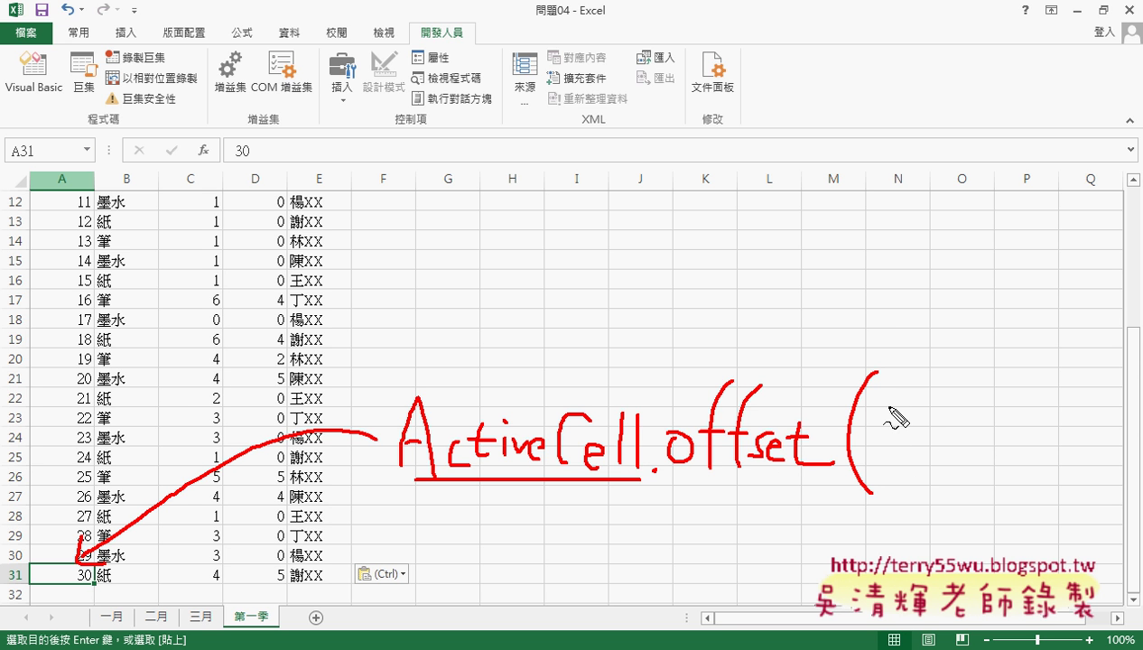
mouse_move(886, 400)
left_mouse_down()
mouse_move(889, 459)
mouse_move(917, 466)
left_mouse_up()
left_click_drag(973, 417, 974, 421)
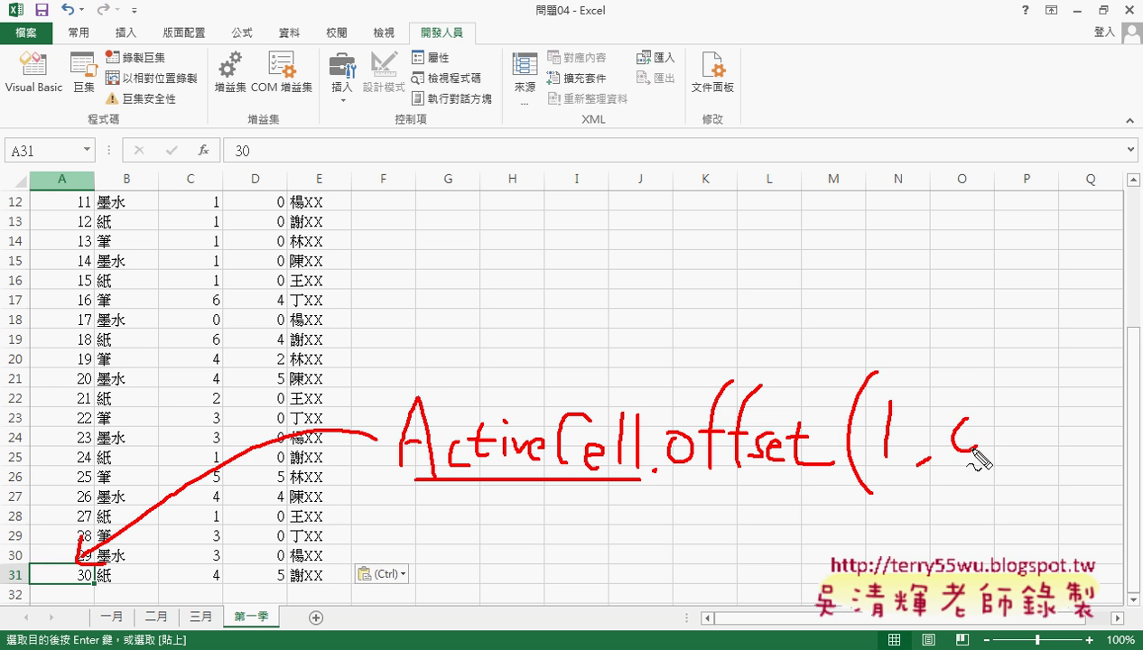
mouse_move(1013, 378)
left_mouse_down()
mouse_move(1011, 442)
mouse_move(1064, 441)
left_mouse_up()
left_click(1022, 456)
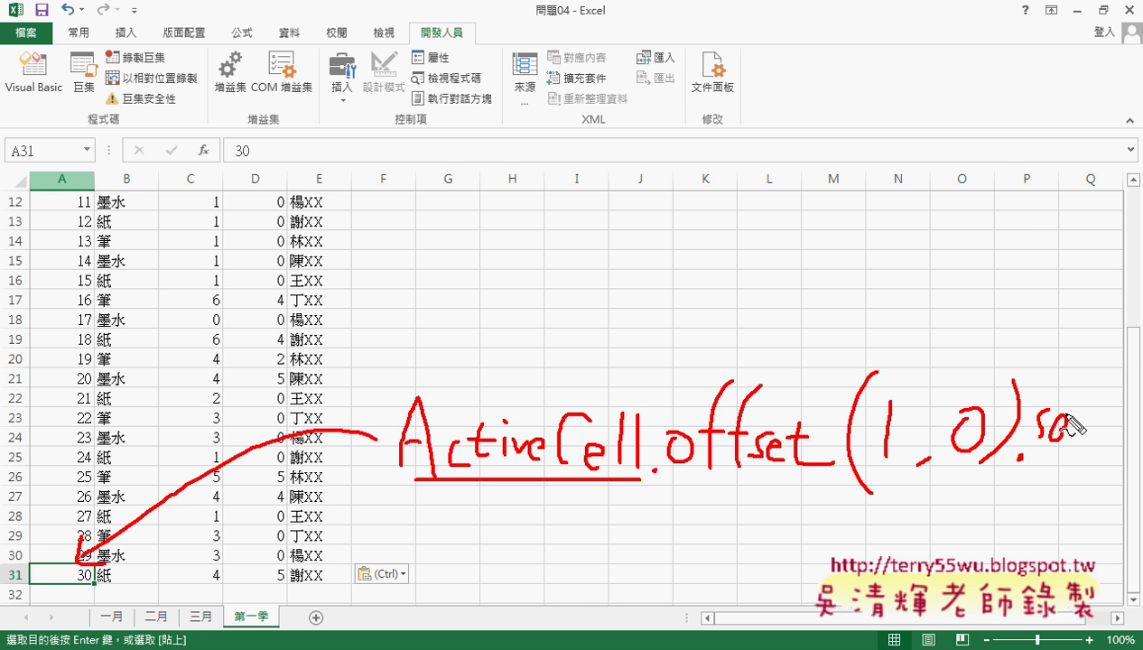
mouse_move(1066, 387)
left_mouse_down()
mouse_move(1069, 456)
mouse_move(1120, 425)
mouse_move(1122, 449)
left_mouse_up()
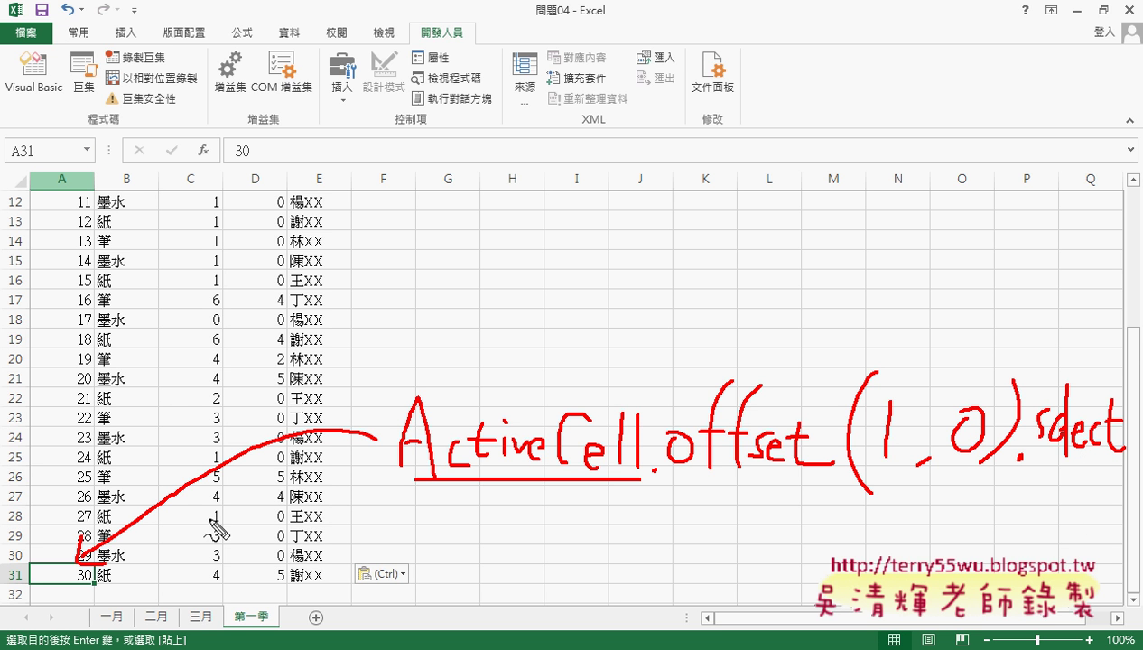
mouse_move(80, 583)
left_mouse_down()
mouse_move(79, 603)
mouse_move(95, 598)
left_mouse_up()
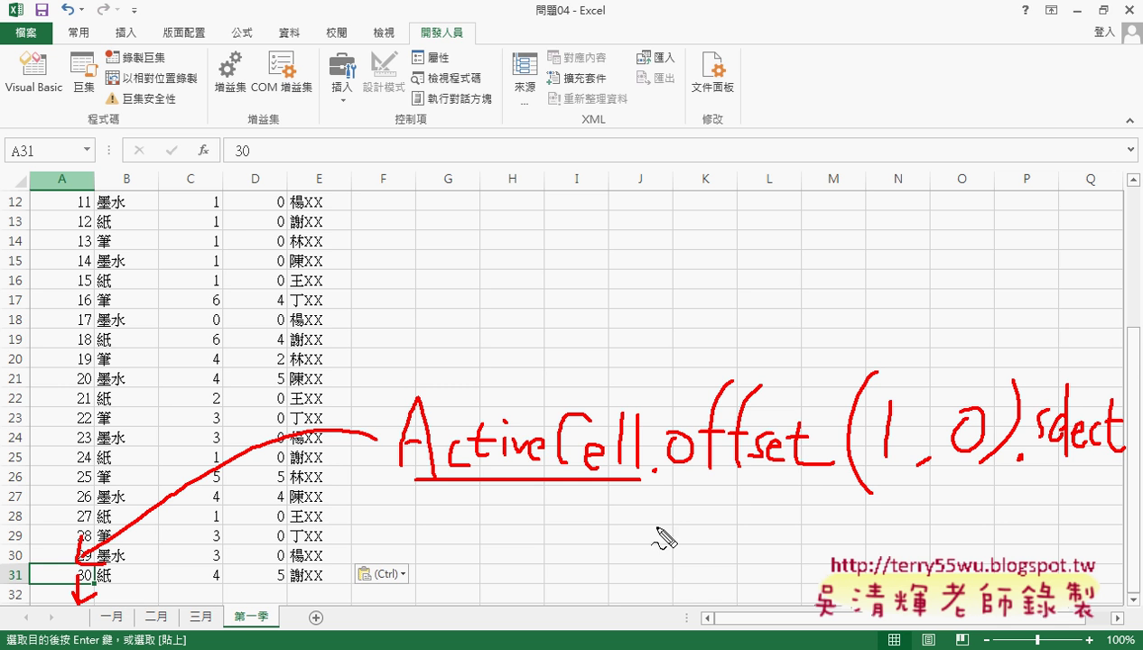
left_click_drag(673, 473, 809, 469)
left_click_drag(701, 485, 782, 488)
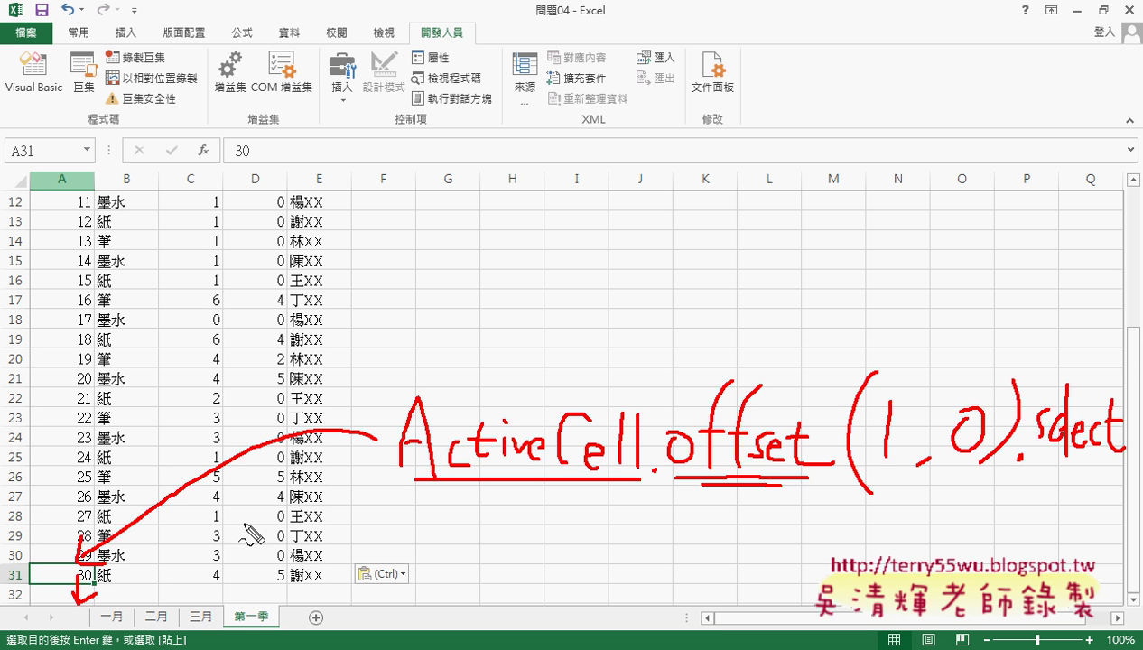
left_click(889, 469)
left_click(961, 452)
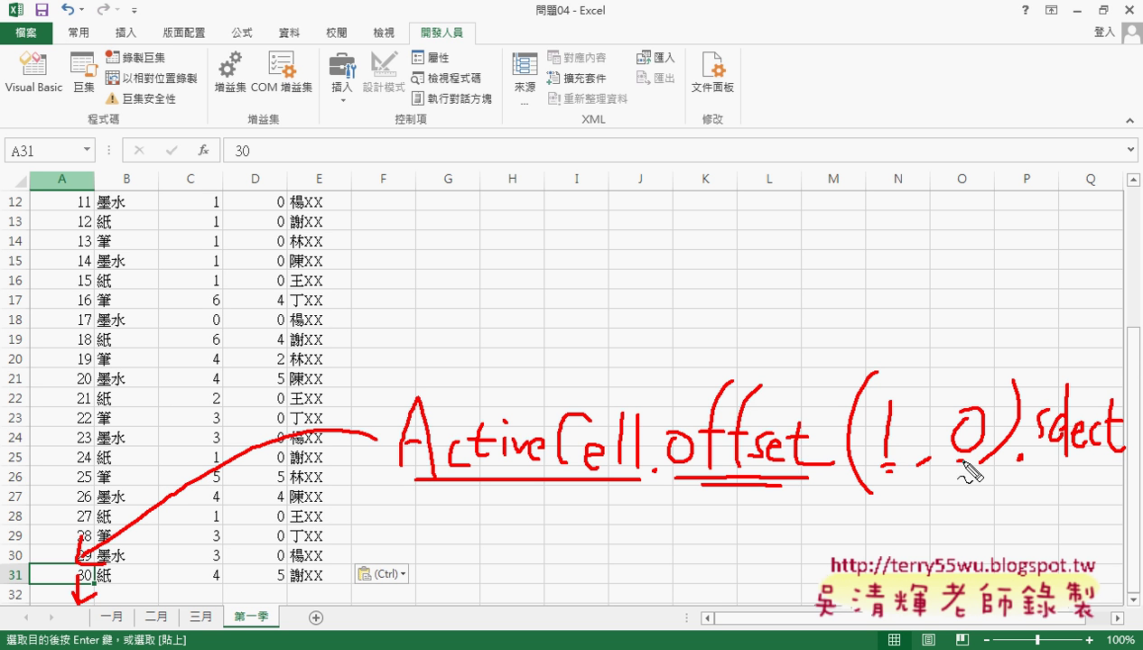
left_click(964, 460)
left_click(960, 463)
key("Escape")
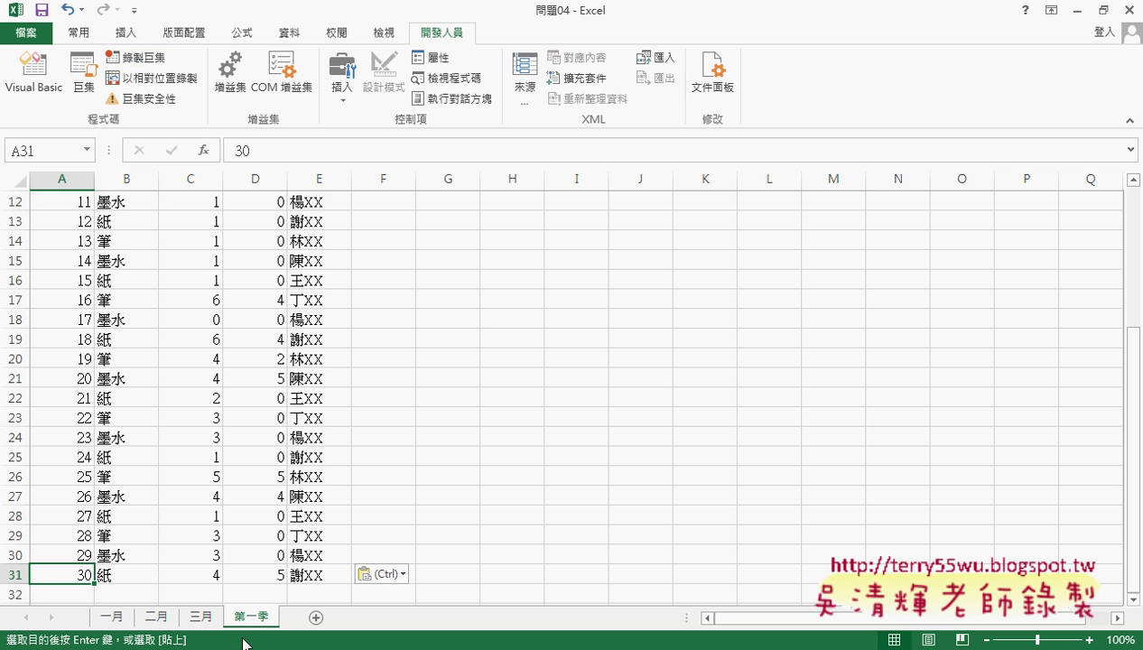
Step: Open the 程式碼 document from the Google Drive folder in Chrome
mouse_move(188, 643)
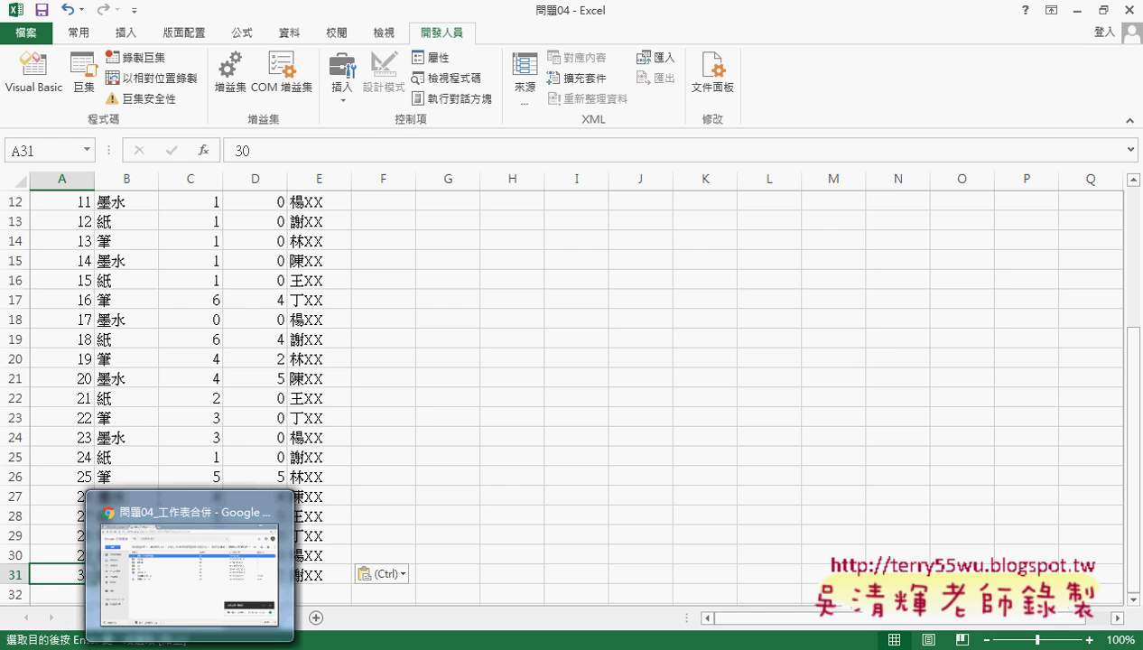
left_click(199, 596)
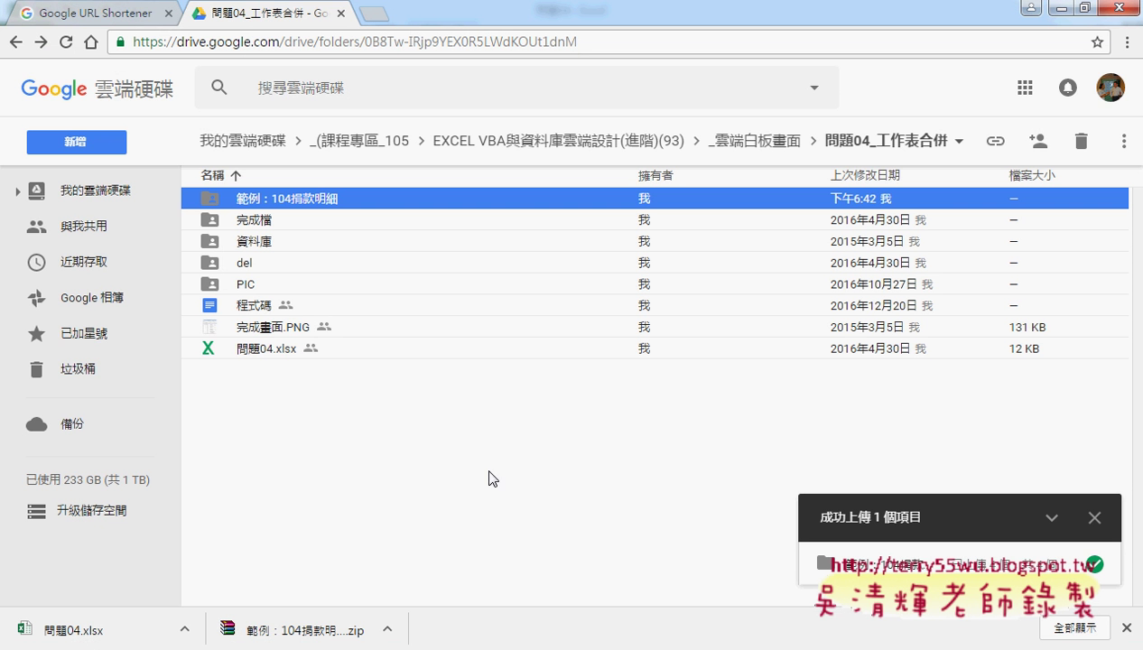
double_click(247, 307)
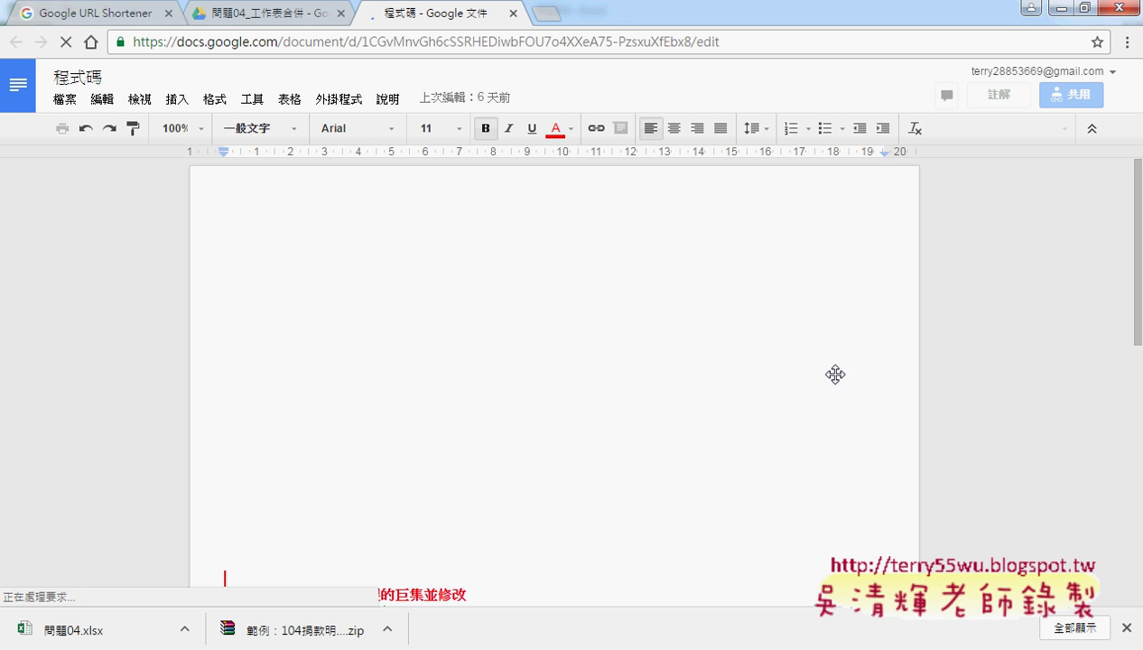
Step: Scroll down the macro notes and highlight the heading's closing word 修改
scroll(934, 390, "down", 2)
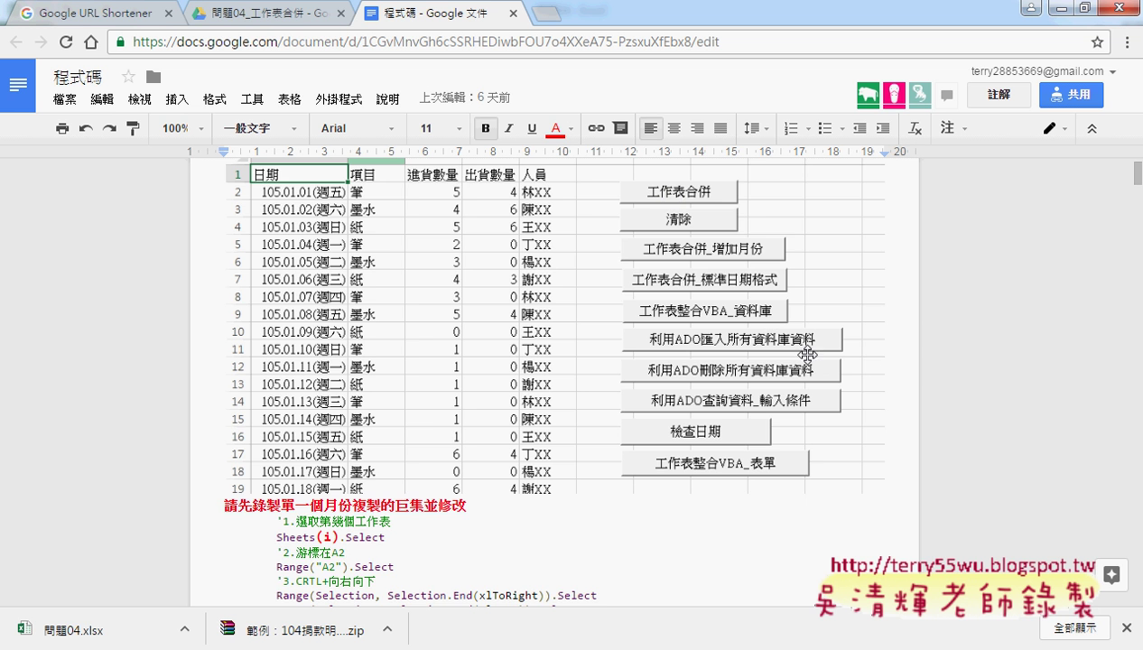
scroll(921, 371, "down", 2)
scroll(921, 370, "down", 1)
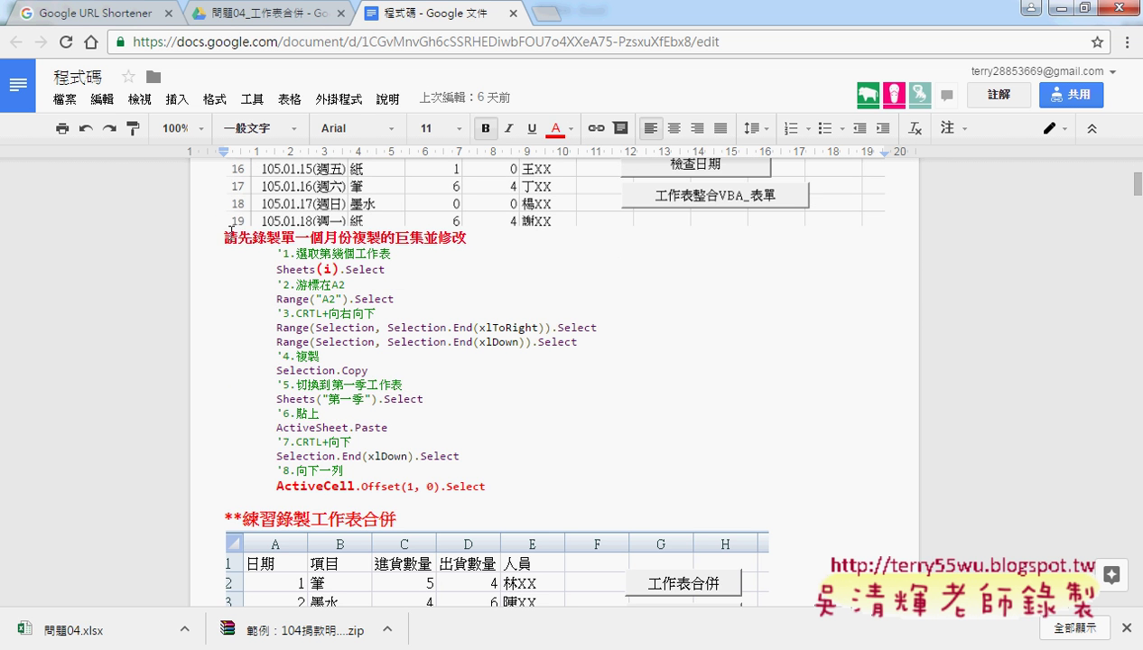
left_click_drag(224, 238, 282, 240)
left_click_drag(440, 238, 468, 238)
left_click(312, 260)
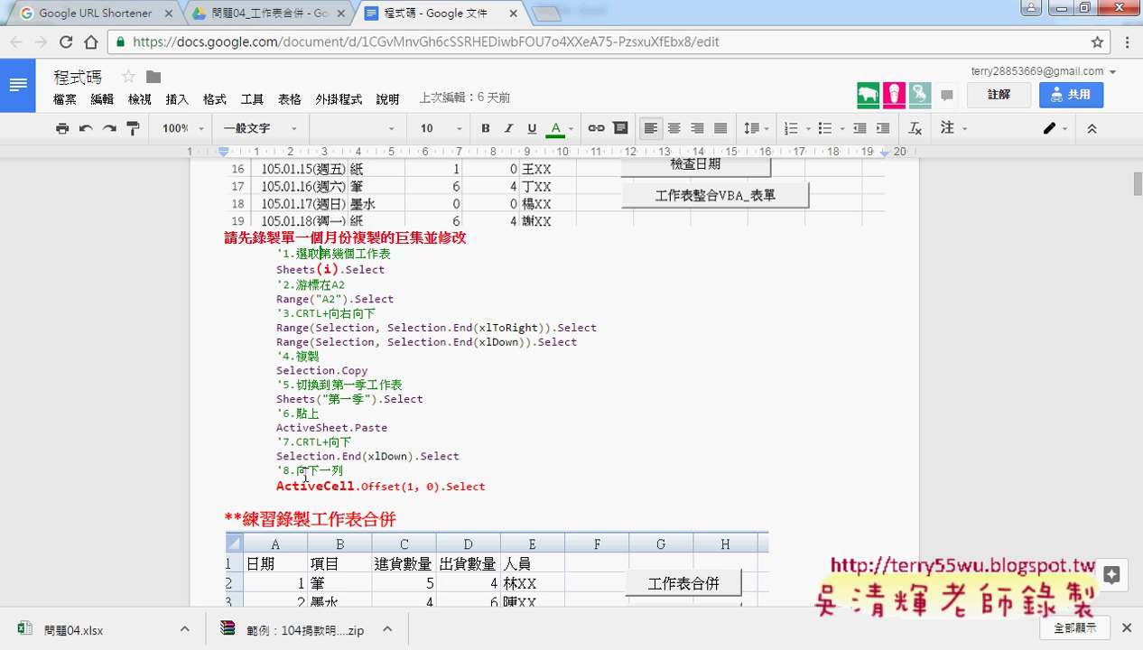
Step: Highlight the step 8 lines, then recorded steps 1–7, and return to Excel
left_click_drag(359, 470, 282, 471)
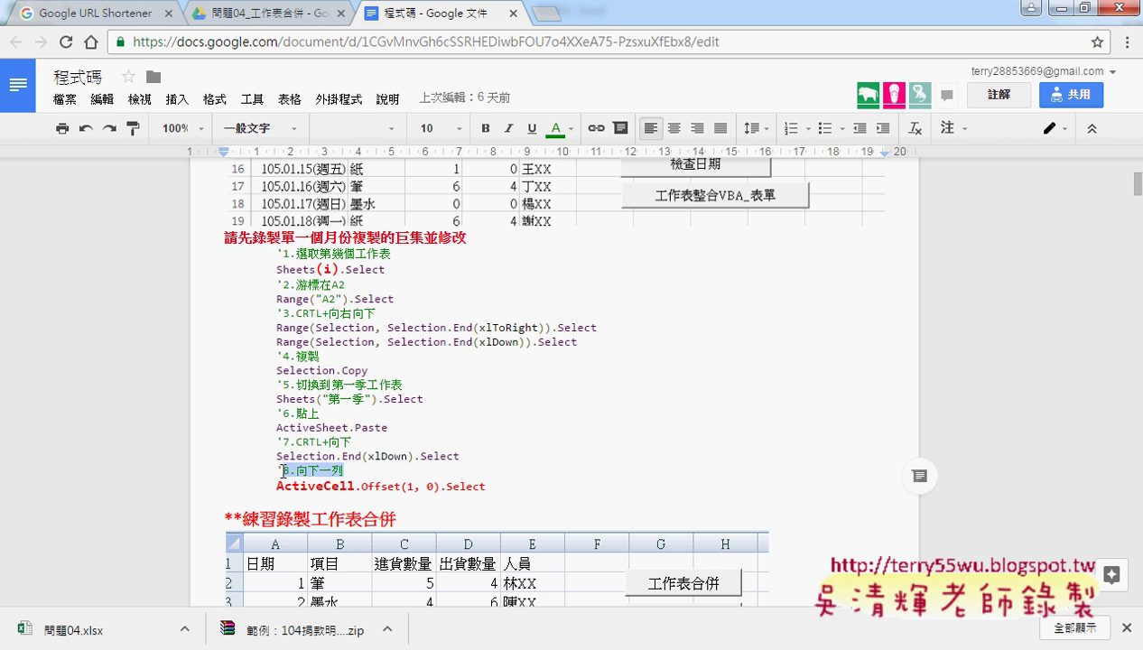
left_click_drag(491, 485, 216, 465)
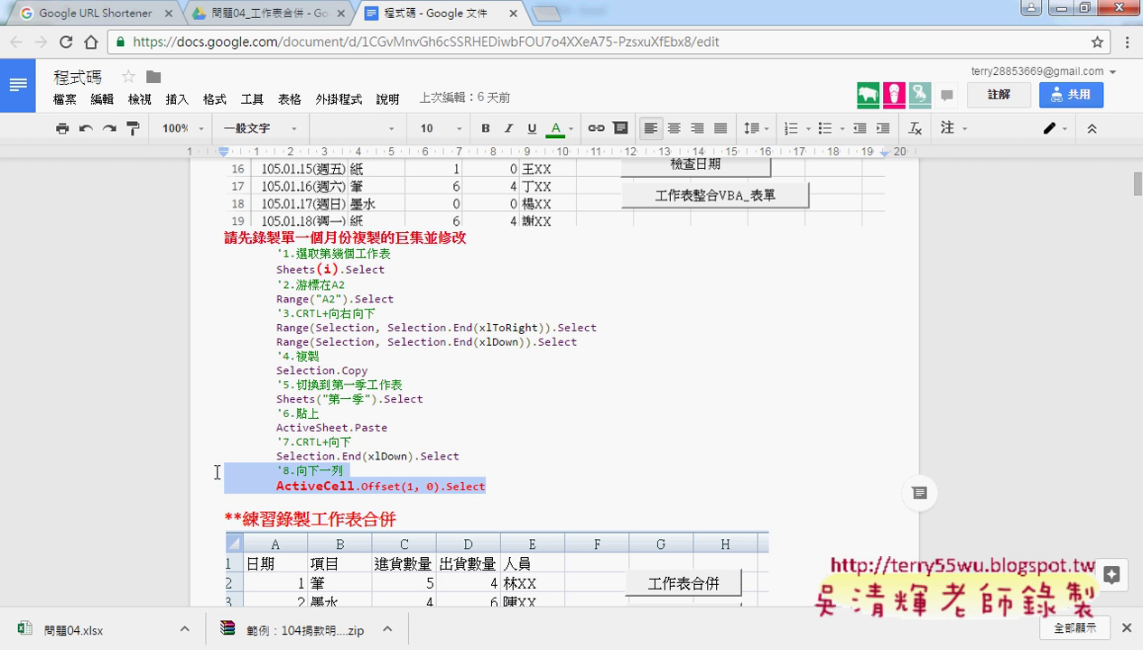
left_click_drag(460, 456, 187, 251)
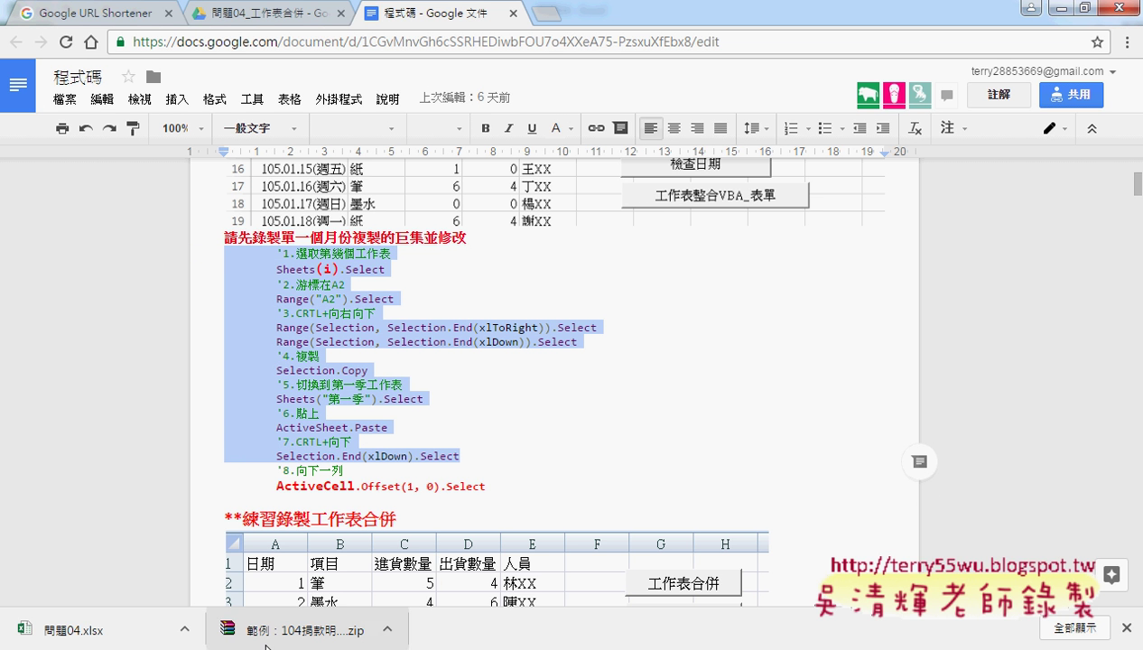
key("alt+Tab")
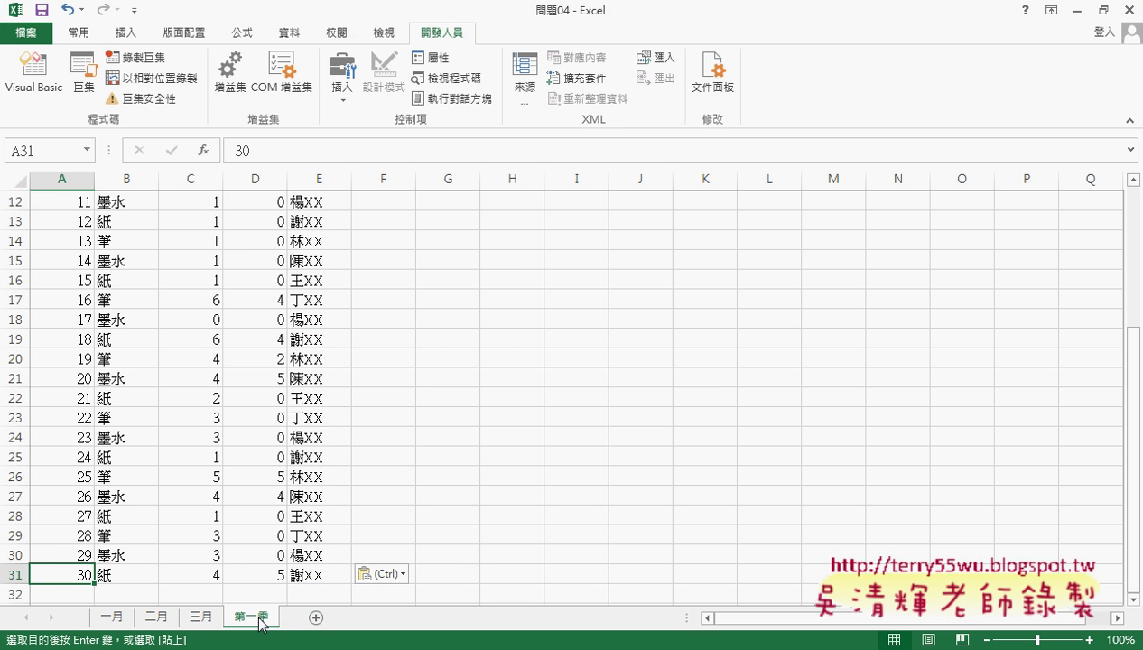
Step: From empty cell H30, start recording a macro named 工作表合併
left_click(482, 555)
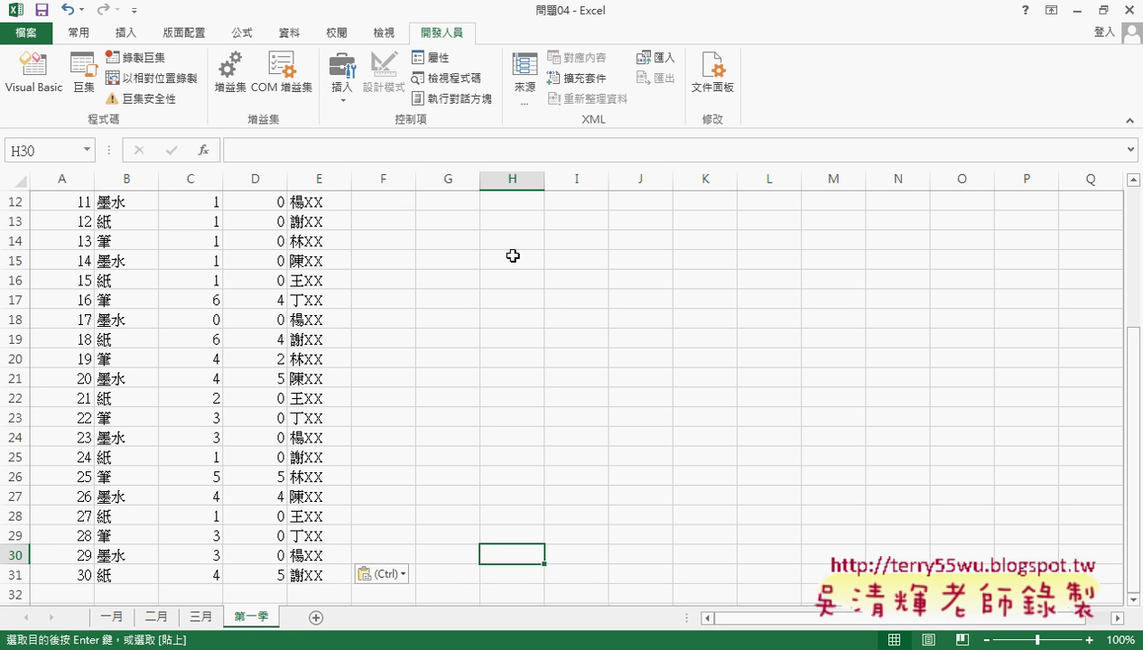
left_click(135, 57)
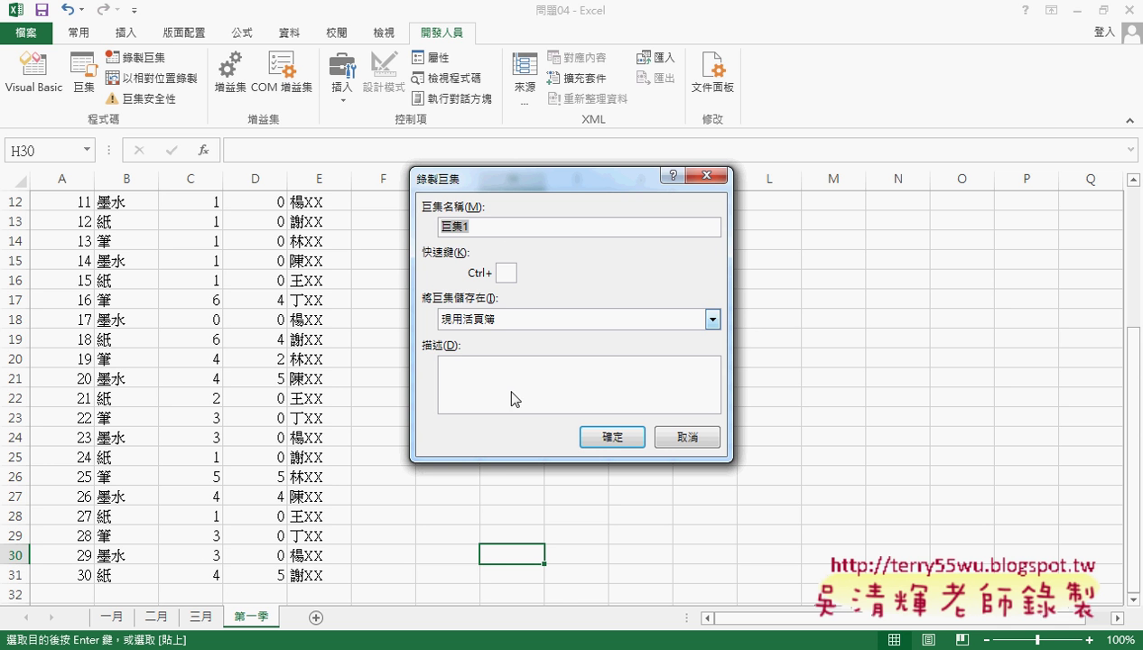
type("ㄍㄨㄥ")
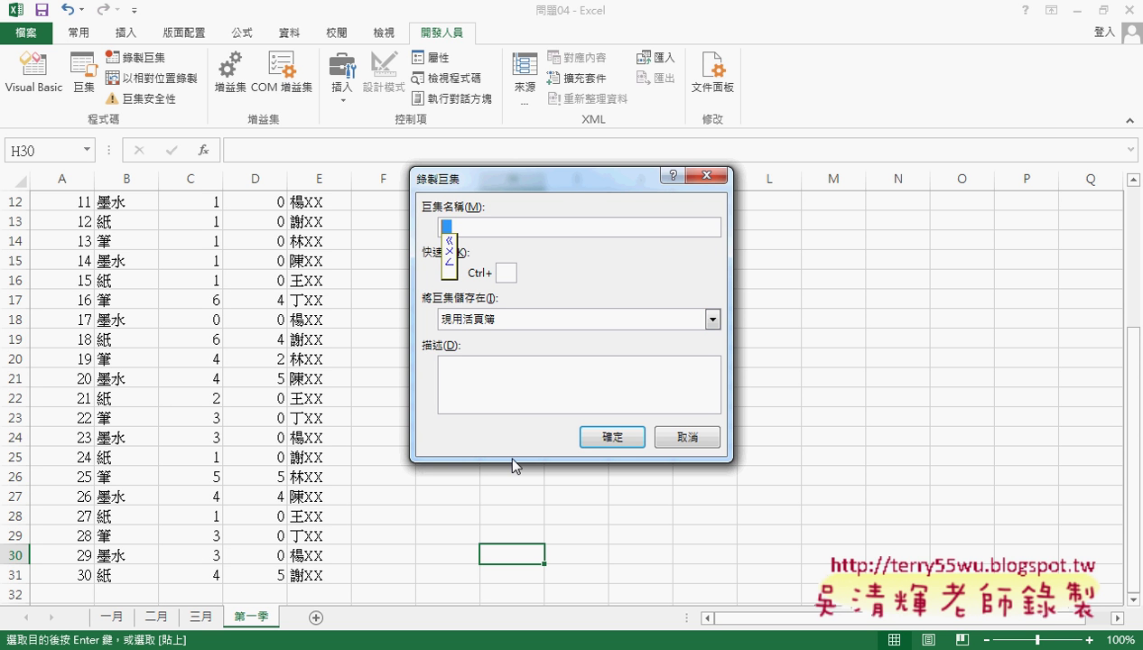
type("工")
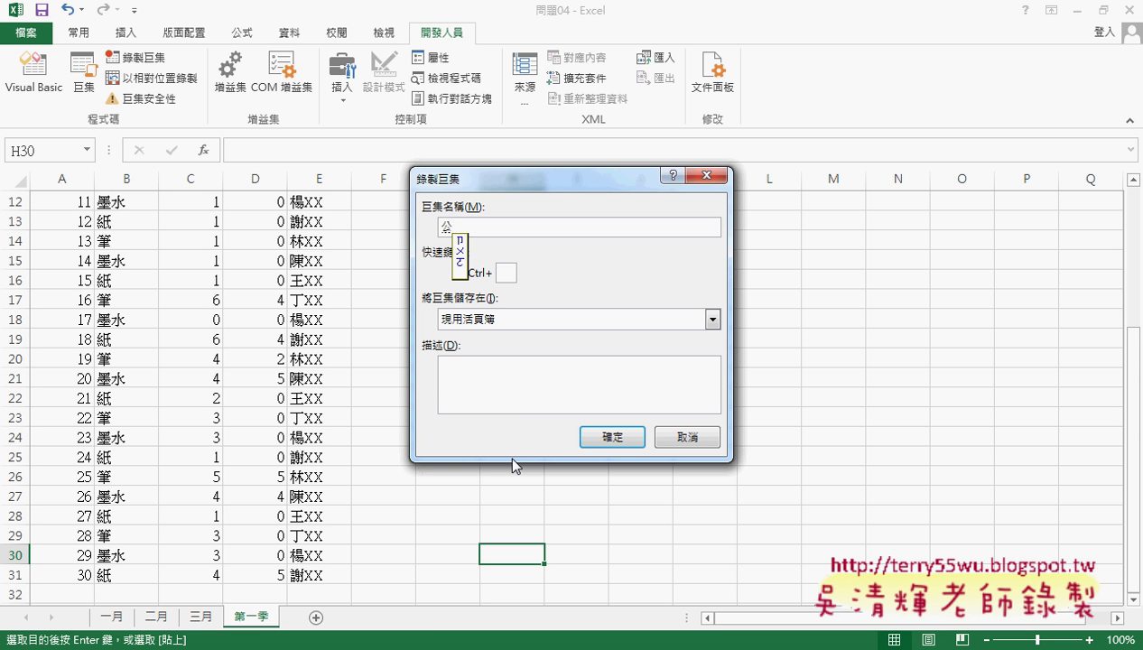
type("作表合併")
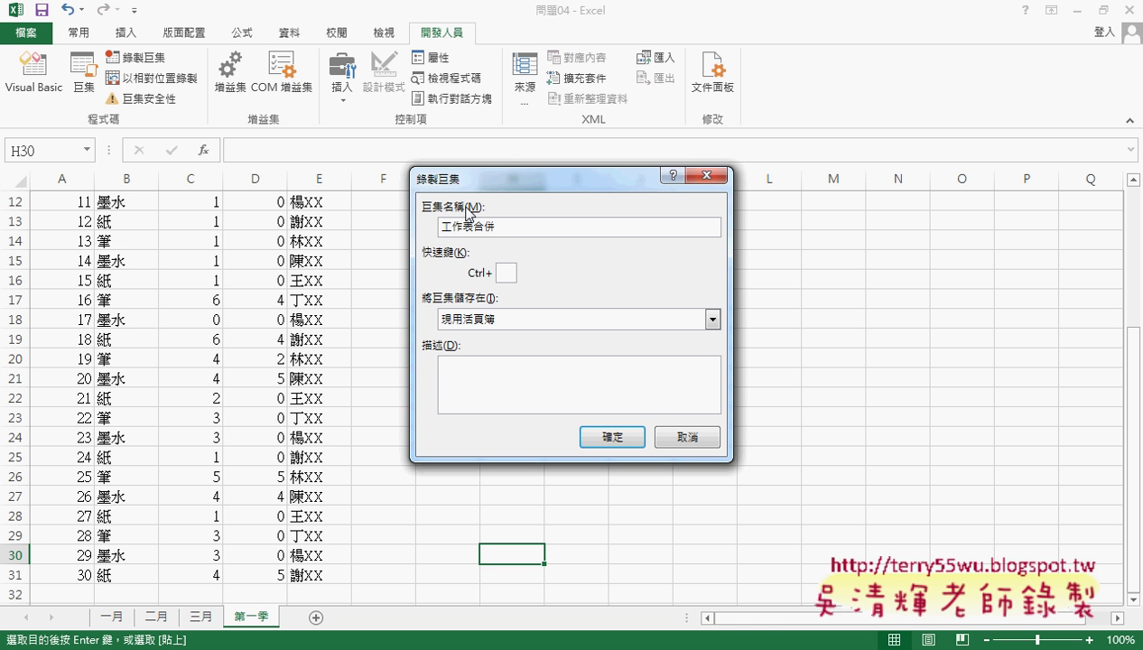
left_click_drag(437, 226, 509, 226)
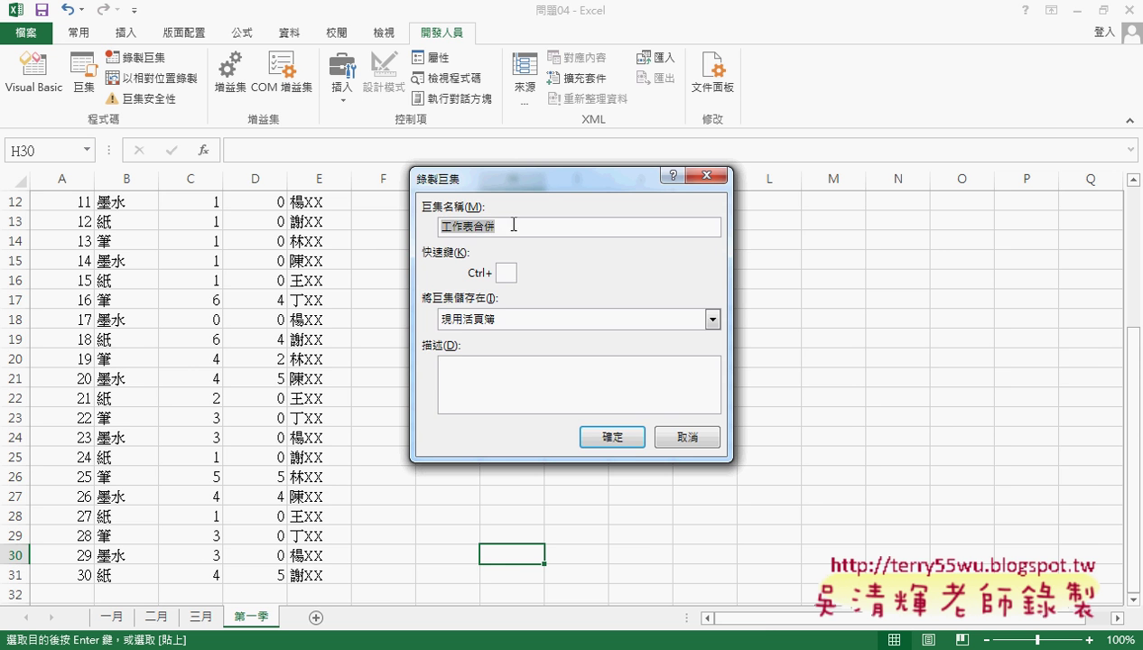
left_click(618, 434)
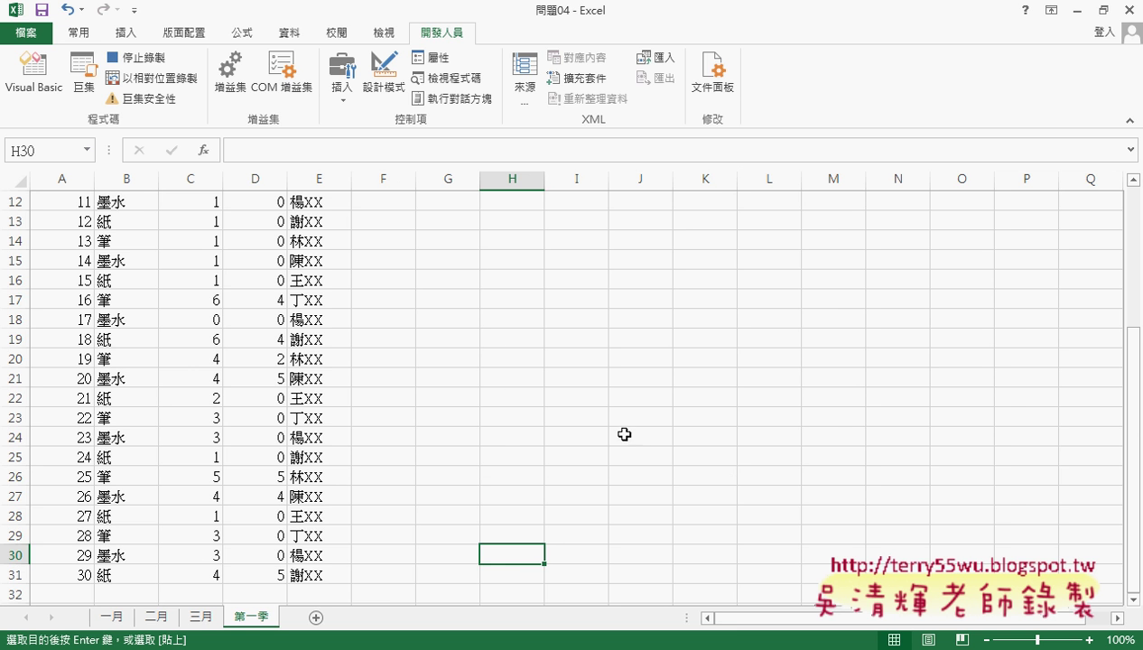
Step: Select the 一月 sheet's data range A2:E31
left_click(120, 619)
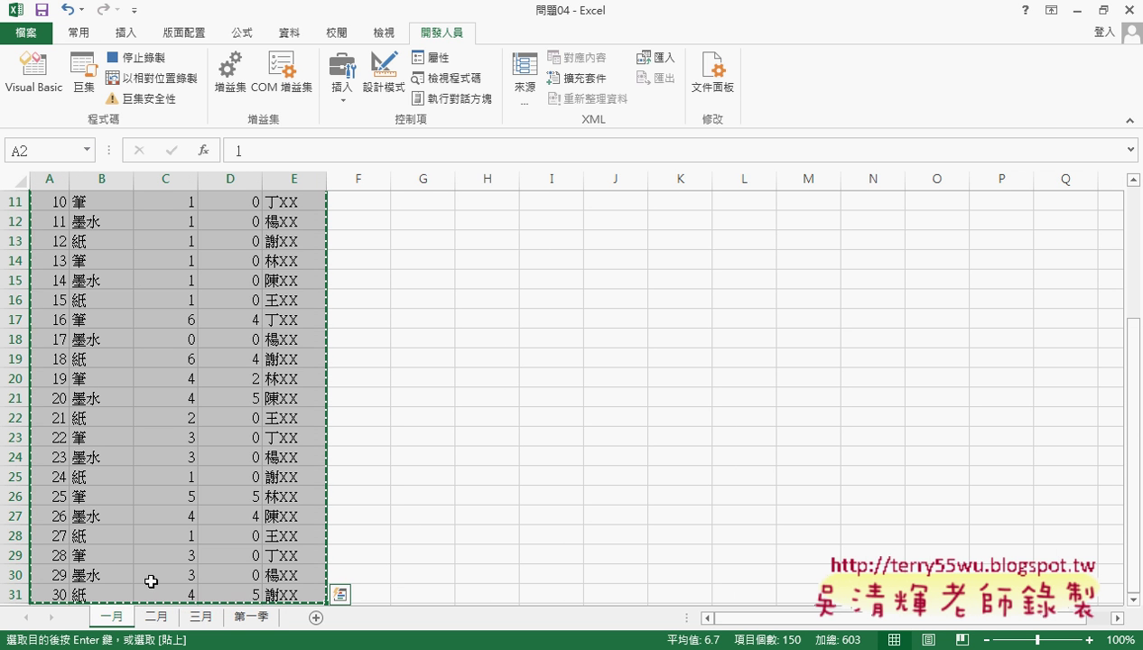
scroll(36, 296, "up", 4)
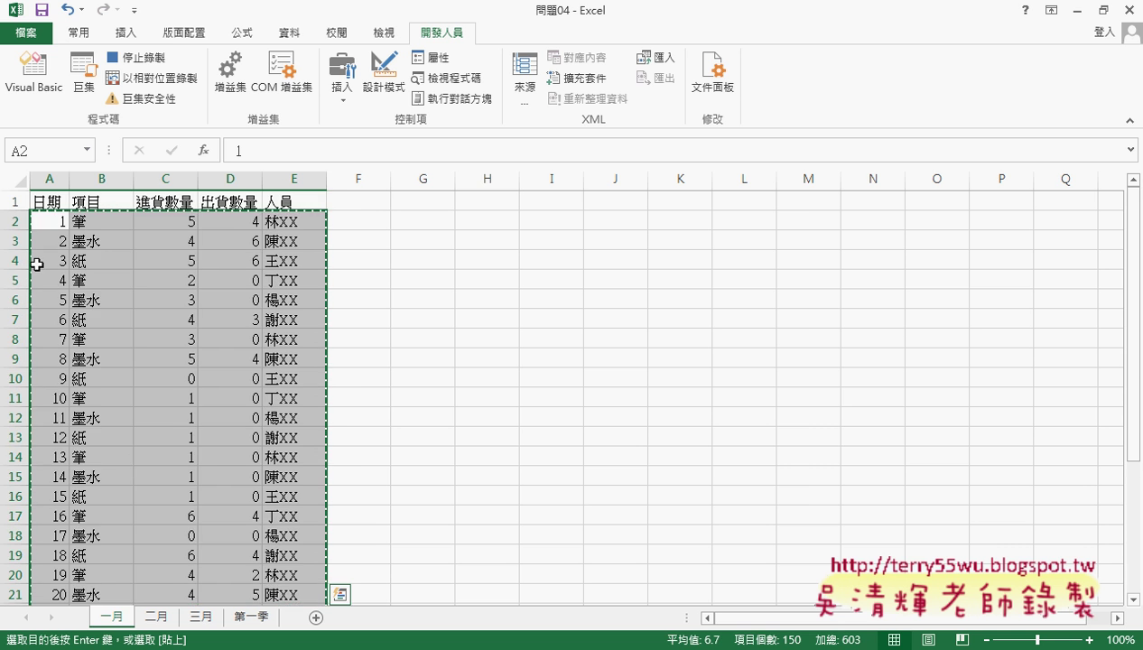
left_click_drag(55, 222, 298, 596)
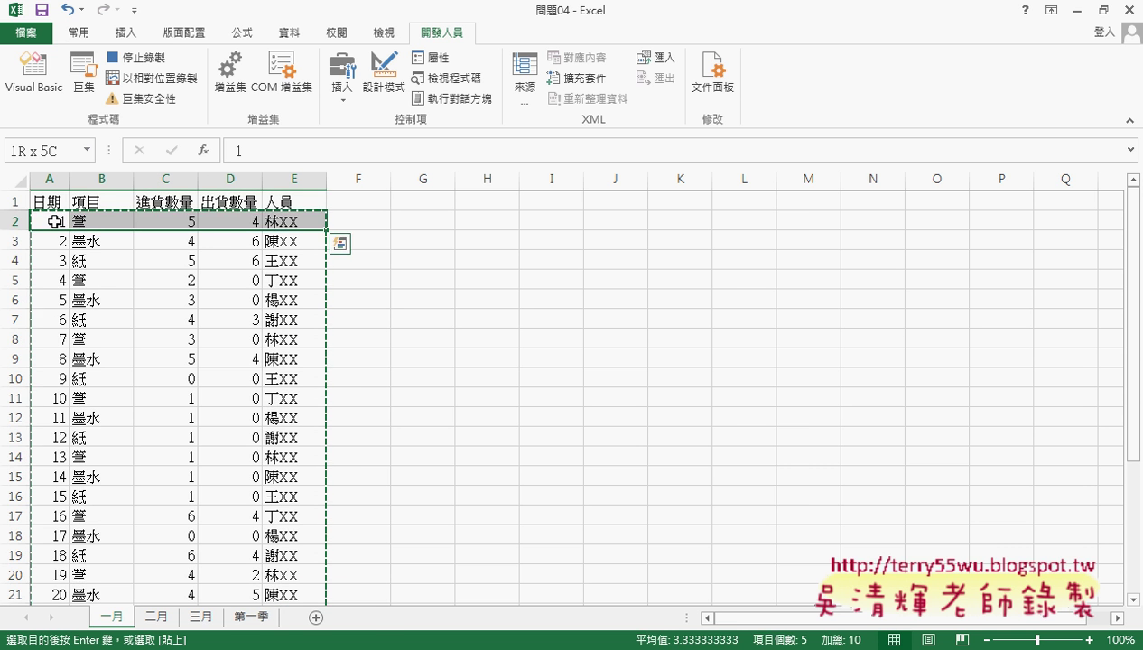
left_click_drag(55, 221, 52, 221)
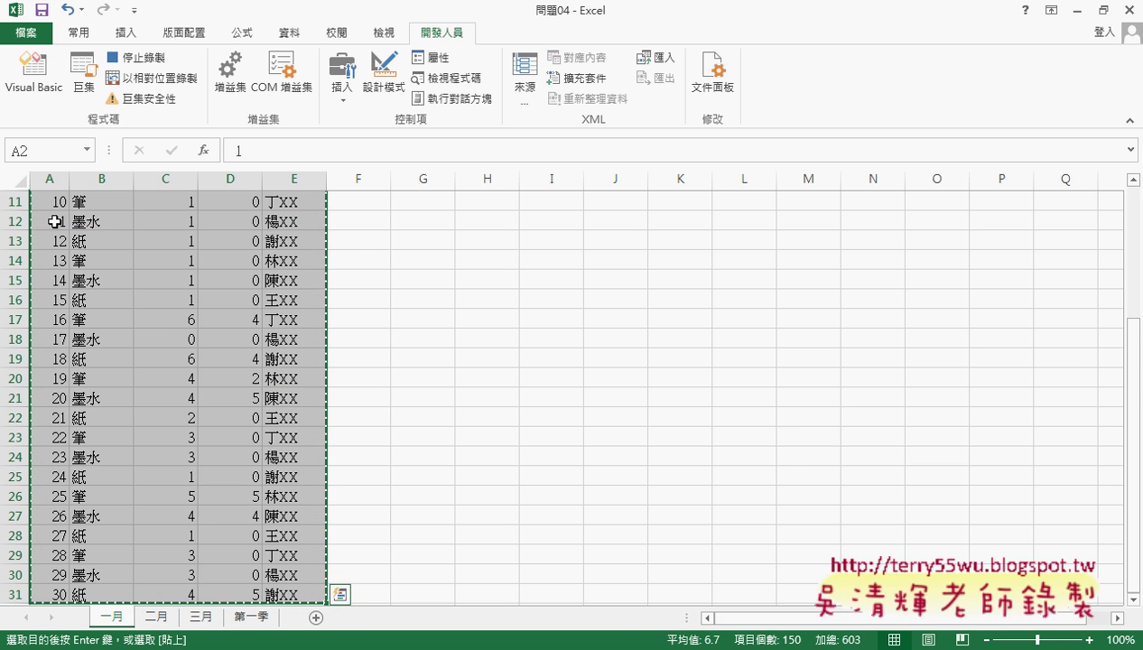
Step: Paste the data into 第一季 at A2, move down to empty A32, and stop recording
left_click(253, 617)
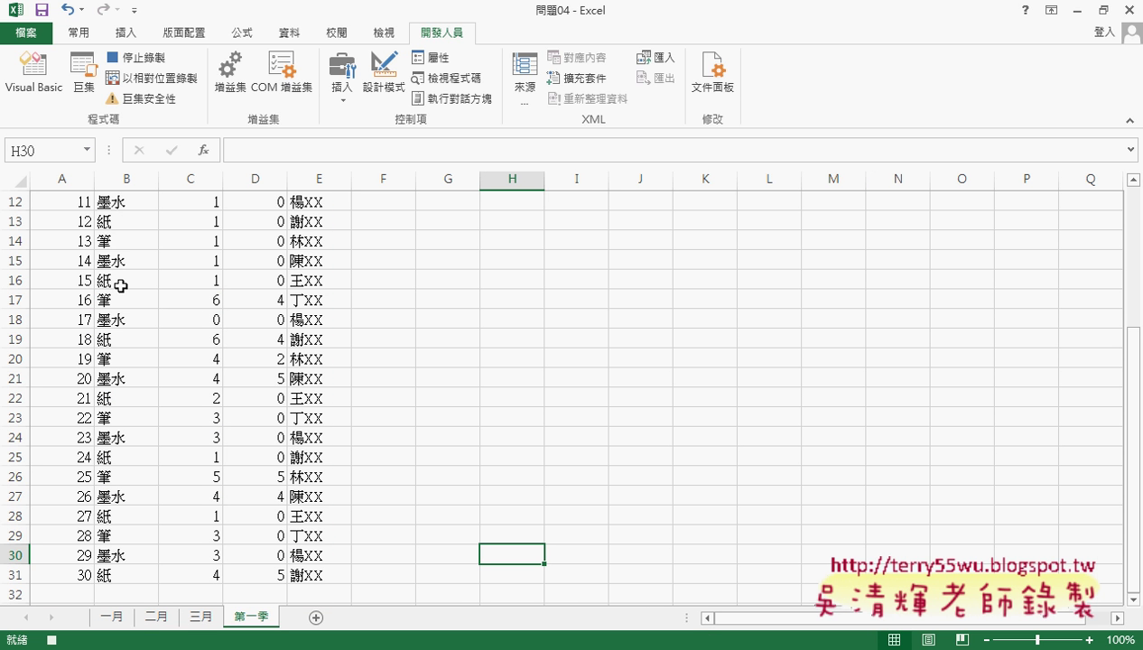
scroll(120, 285, "up", 4)
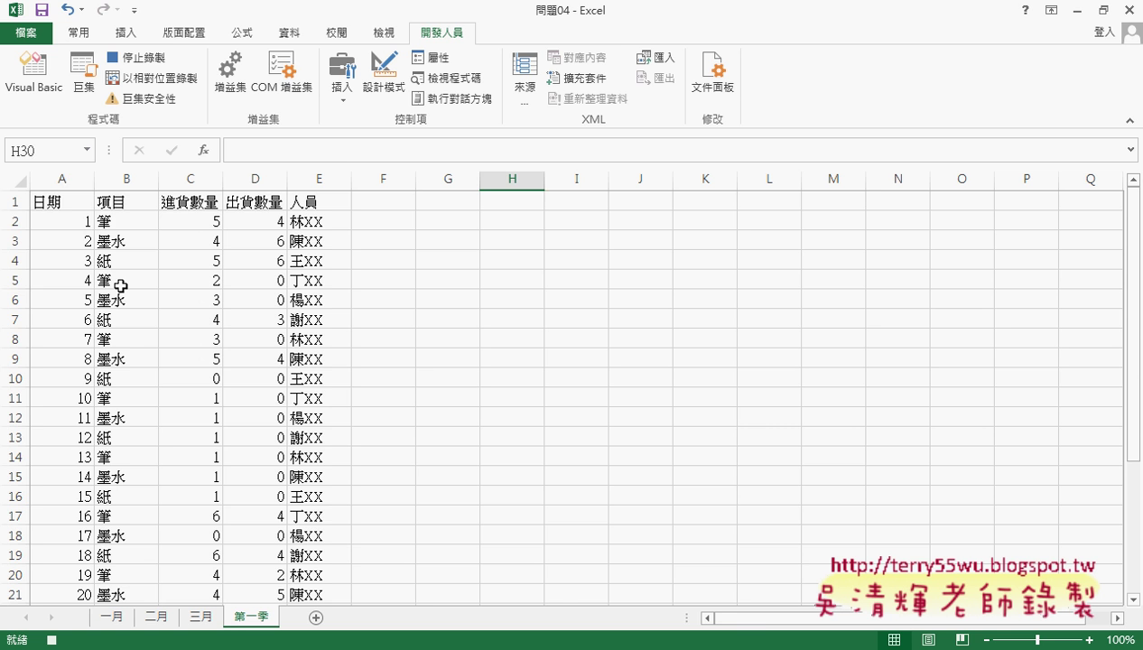
left_click(66, 222)
key("ctrl+v")
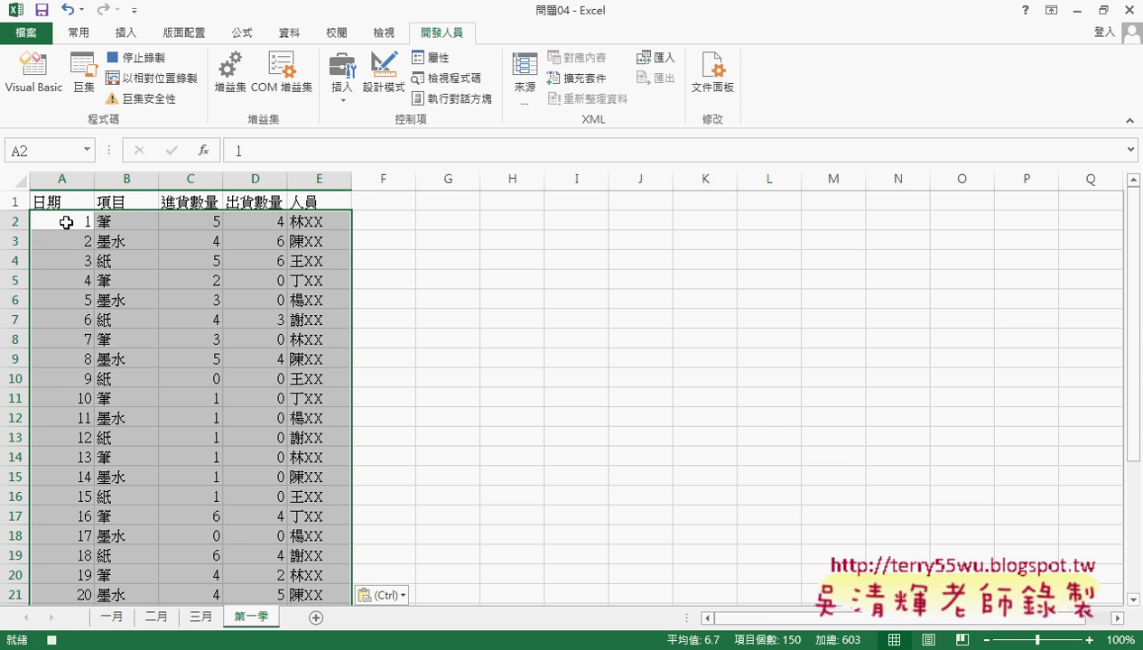
key("ctrl+Down")
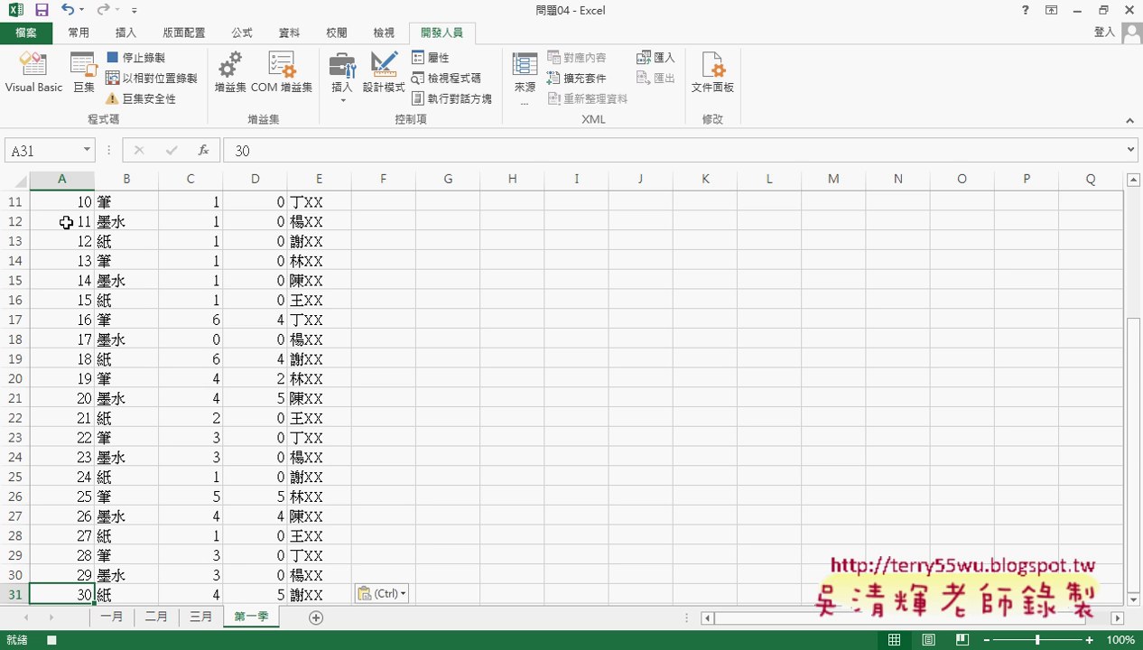
key("Down")
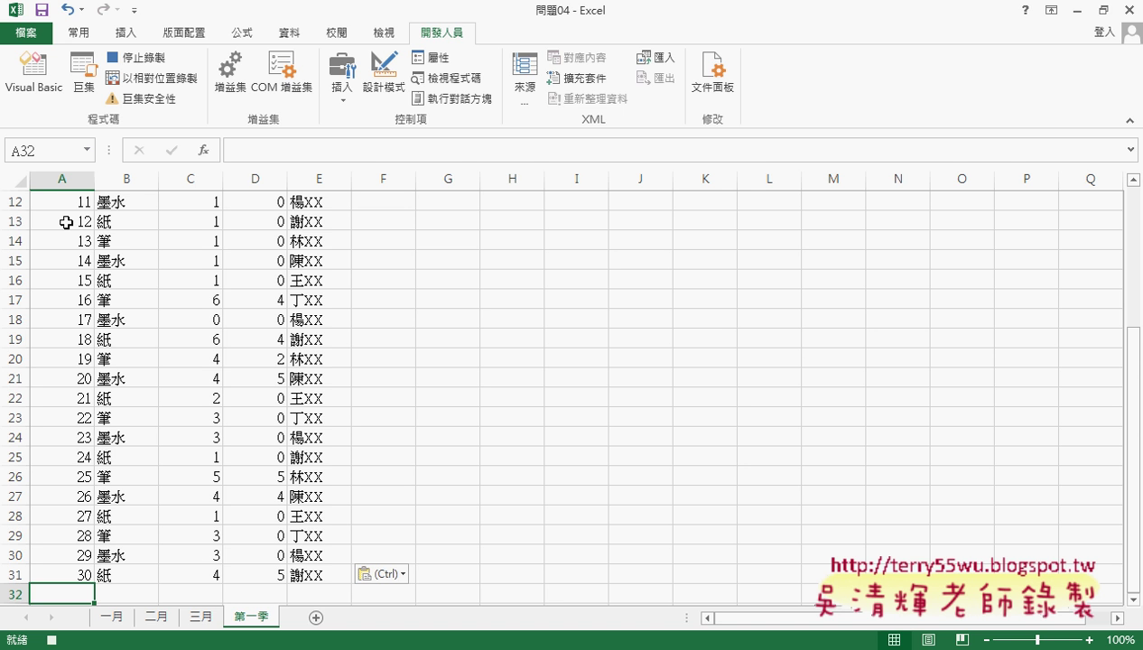
left_click(161, 60)
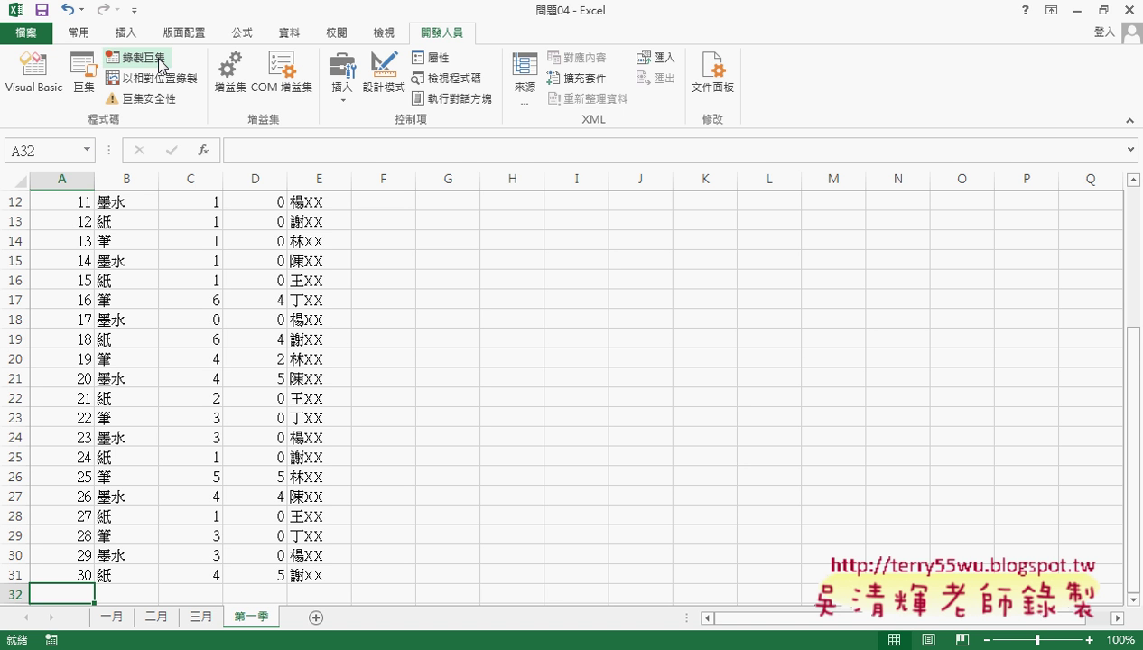
Step: Open the 工作表合併 macro's code and maximize the Module1 window
left_click(83, 77)
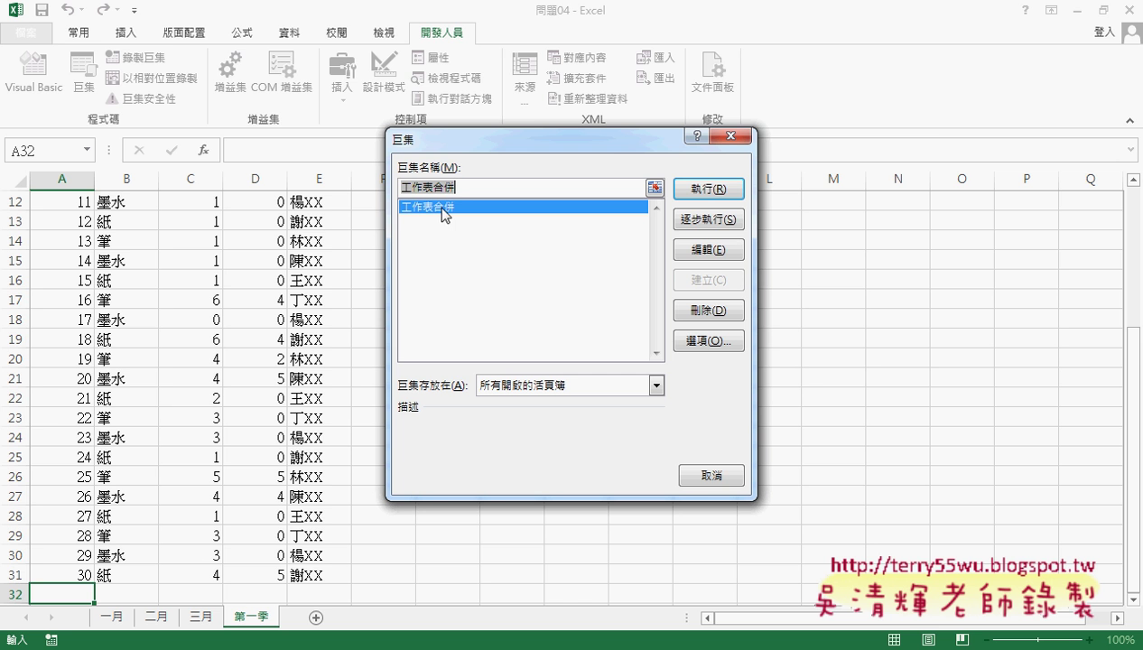
left_click(722, 252)
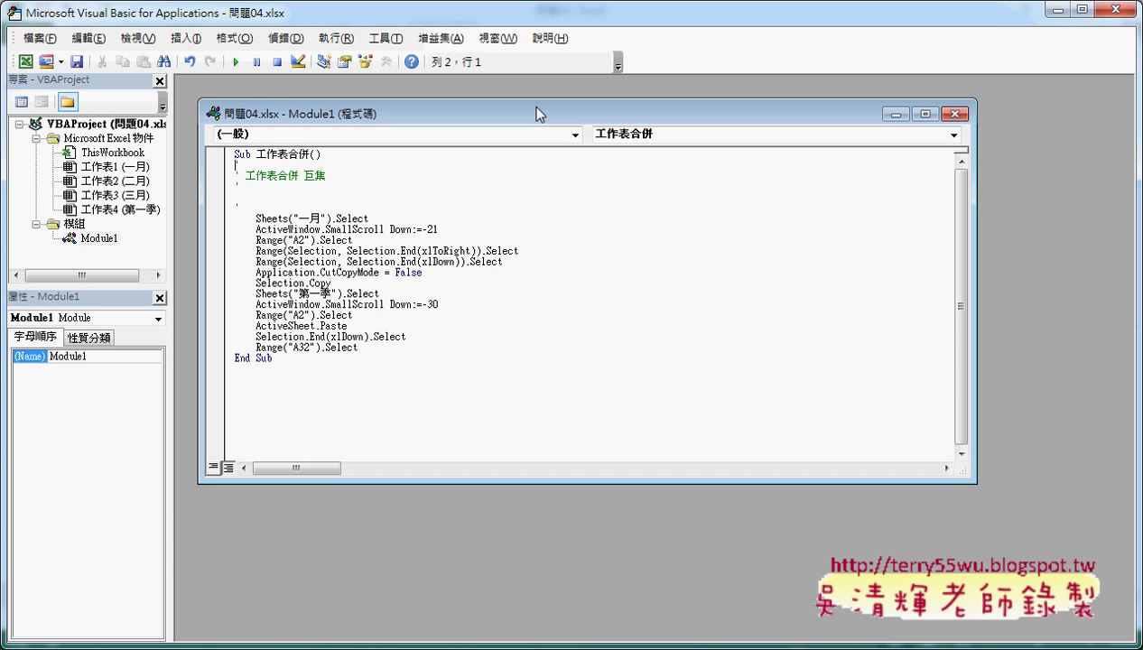
left_click_drag(206, 20, 360, 50)
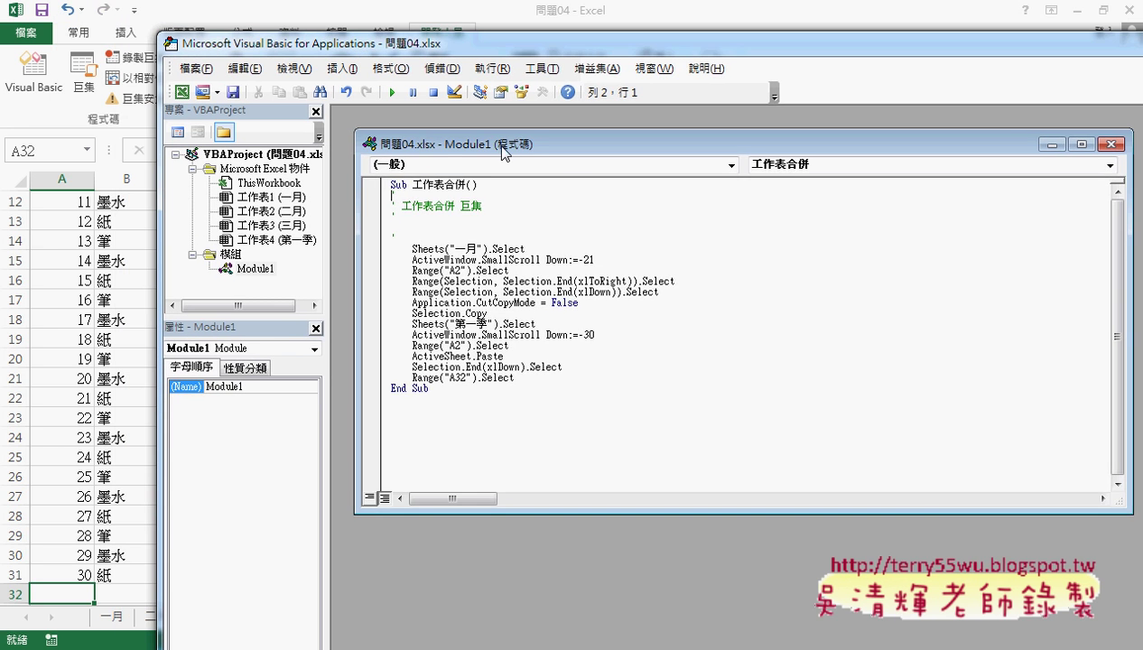
double_click(503, 149)
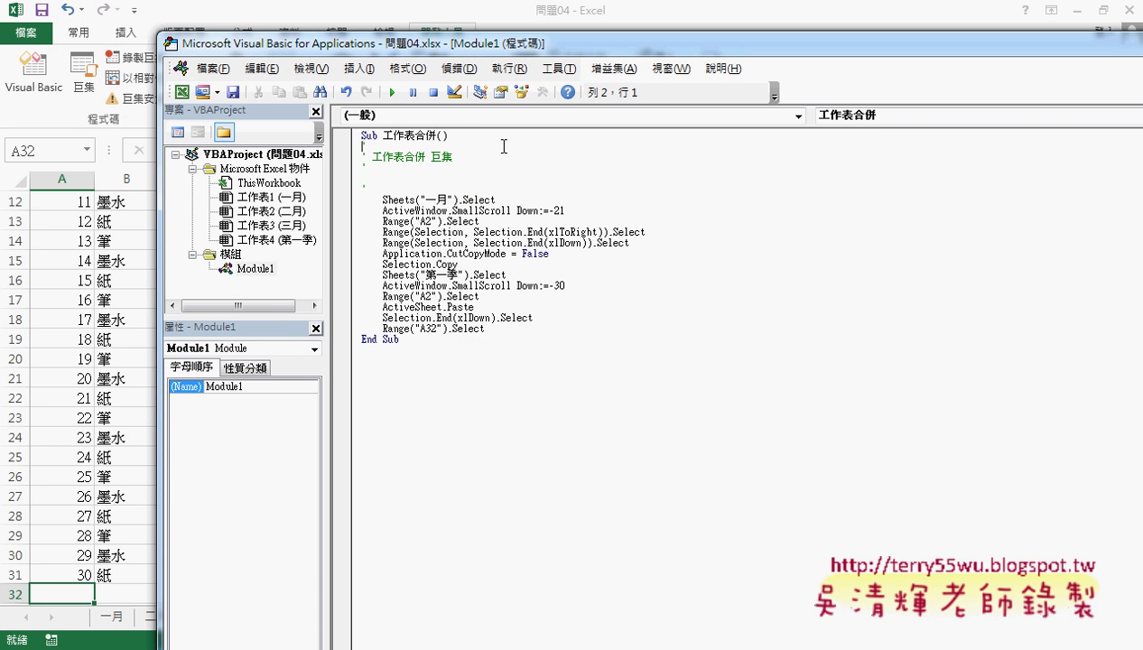
Step: Set the VBA editor's code font size to 12 in Editor Format options
left_click(568, 70)
left_click(592, 148)
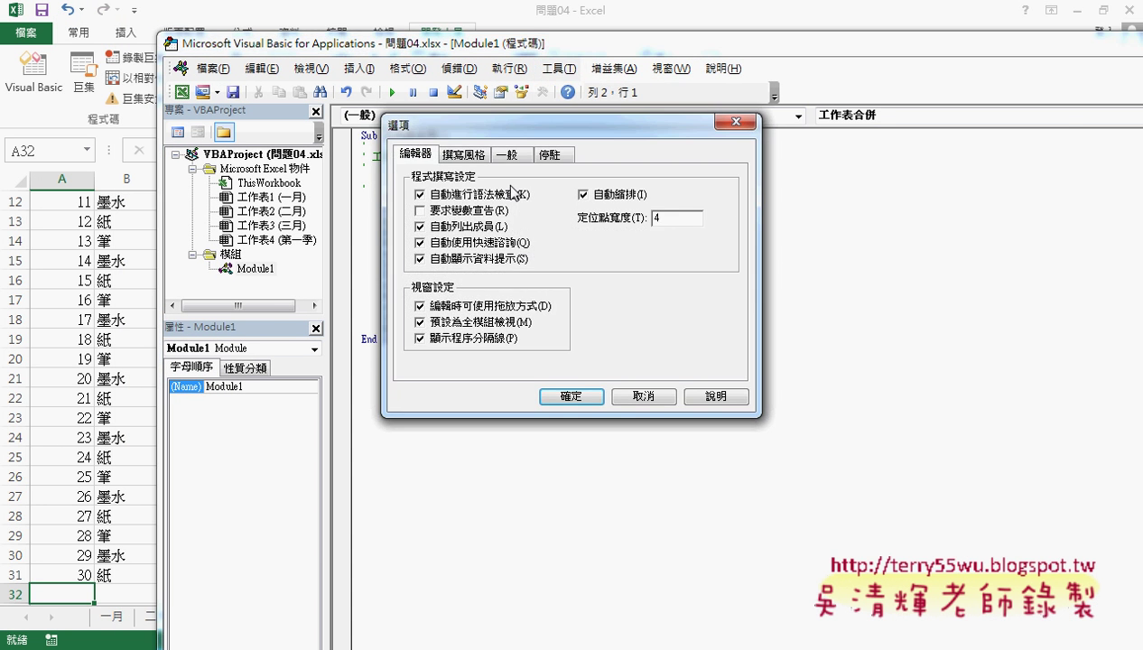
left_click(465, 154)
left_click(655, 233)
left_click(624, 316)
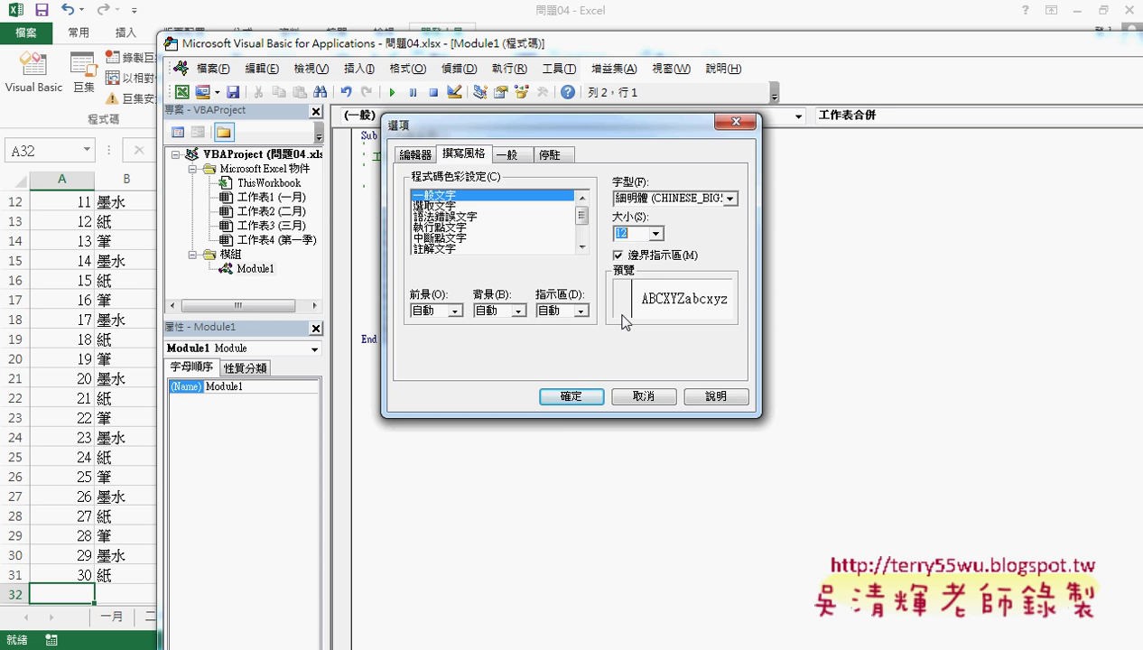
left_click(577, 398)
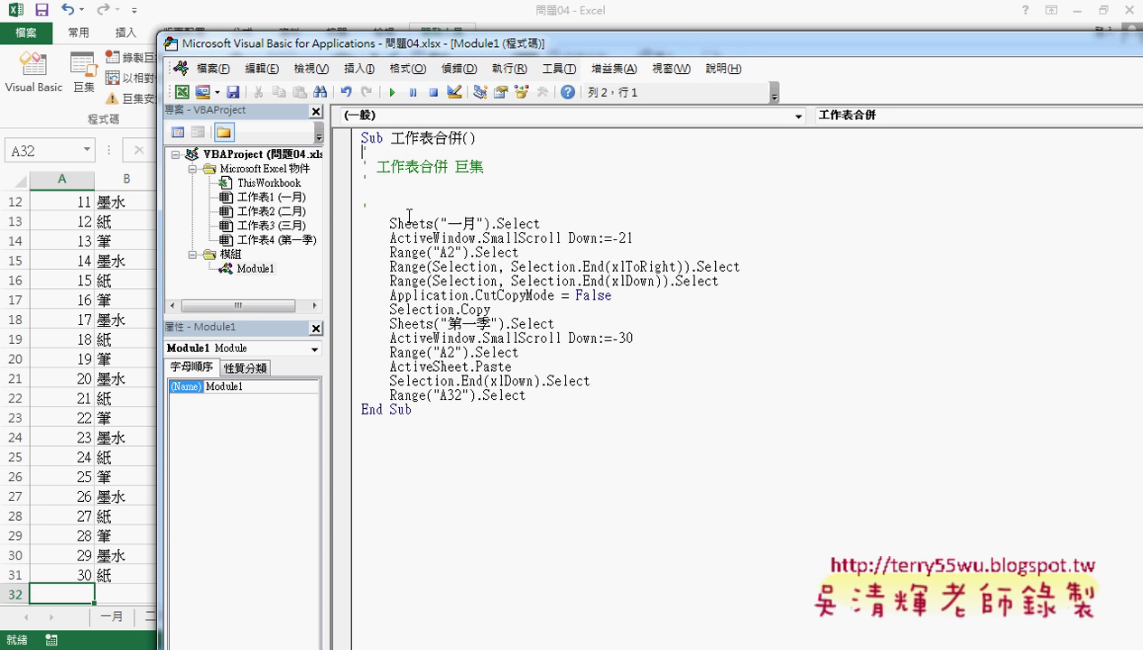
Step: Delete the recorded comment lines under the Sub line and mark the Sheets("一月").Select line
left_click_drag(383, 205, 360, 155)
key("Delete")
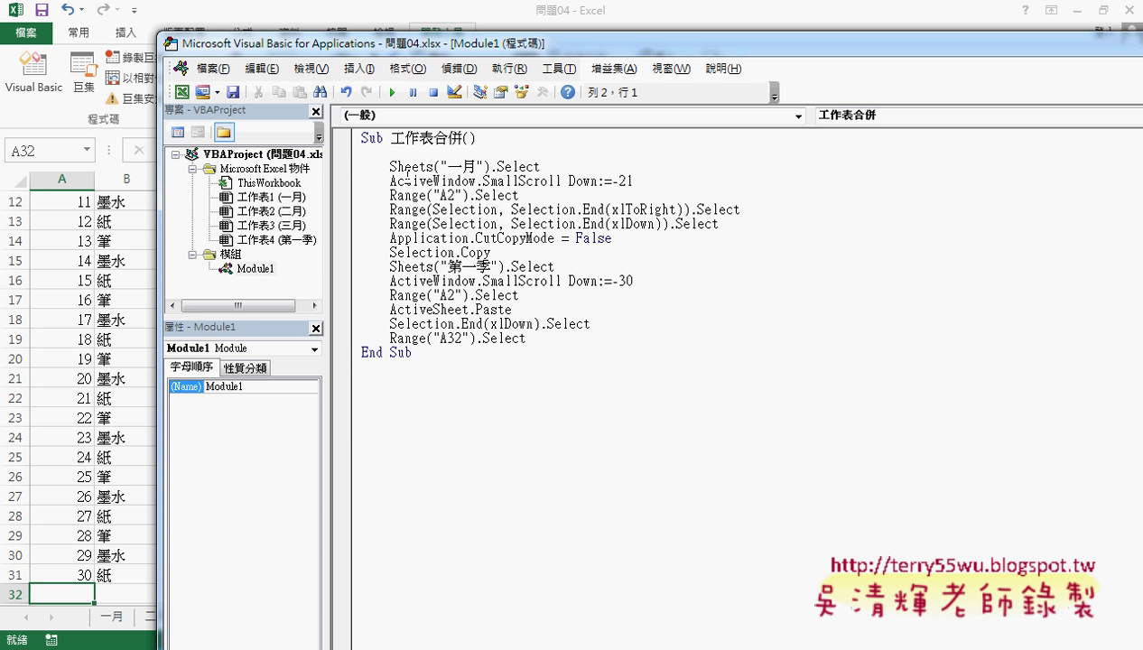
left_click_drag(389, 166, 553, 163)
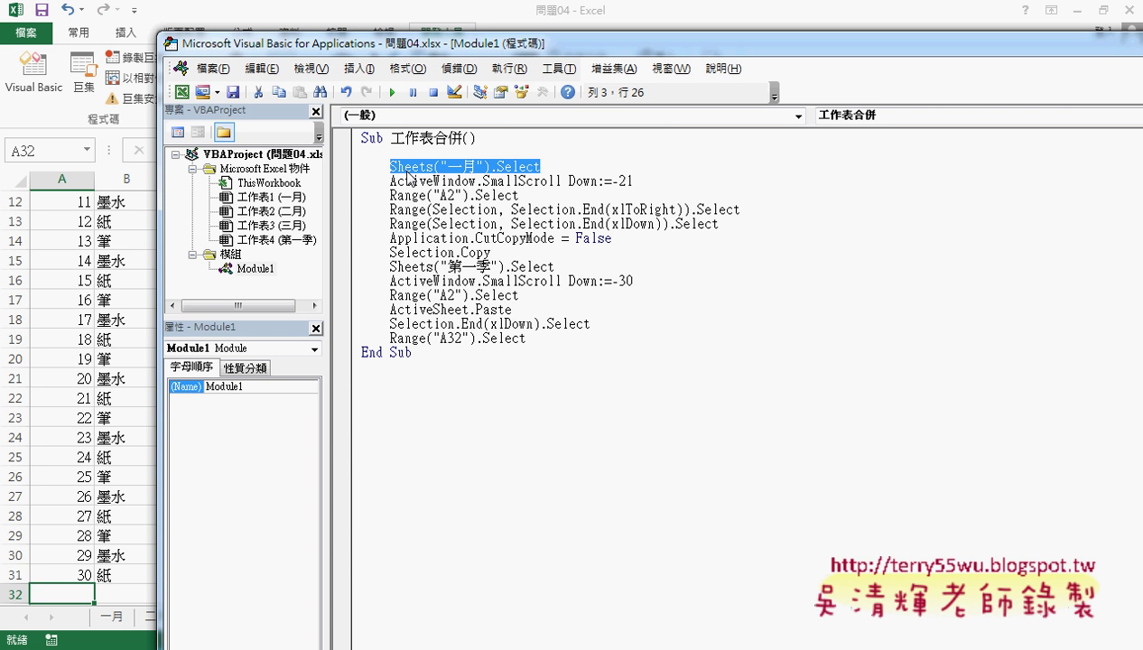
left_click_drag(389, 166, 432, 166)
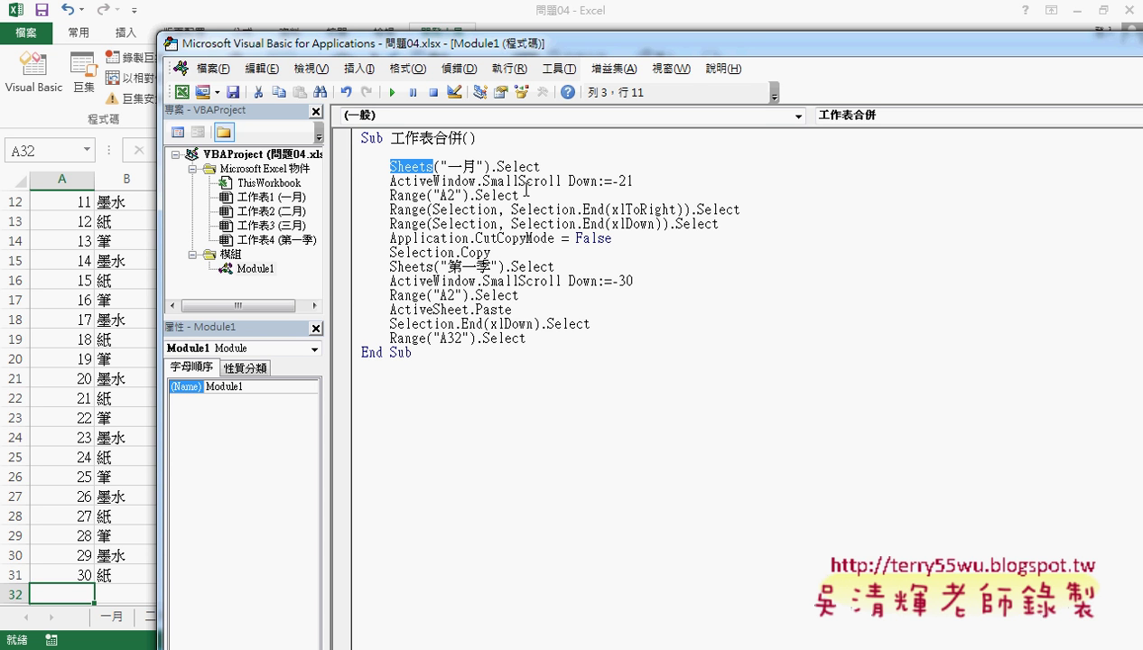
left_click_drag(528, 44, 531, 26)
Step: Change Sheets("一月") to Sheets(1), then Sheets(i), and select the SmallScroll Down:=-21 line
left_click_drag(430, 145, 475, 144)
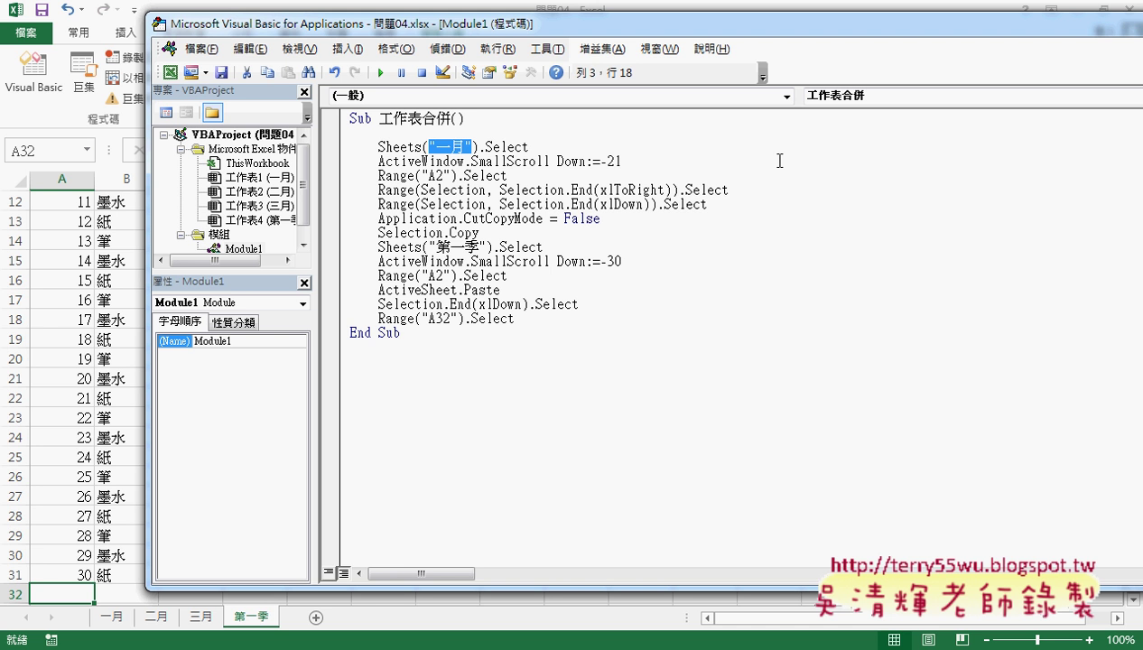
type("1")
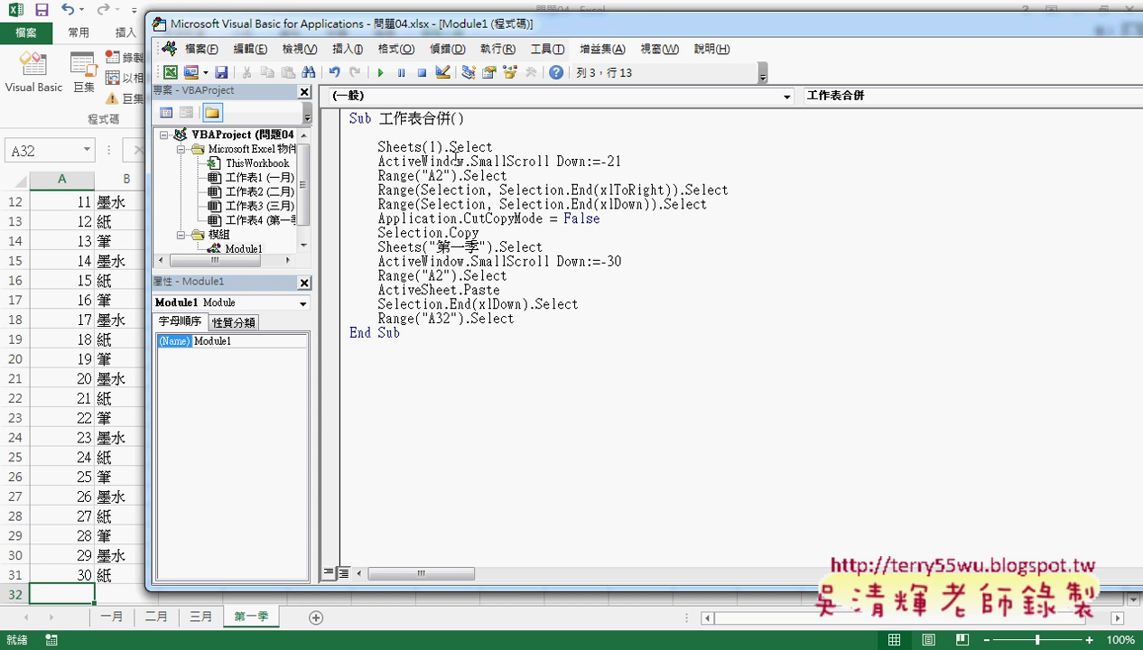
mouse_move(442, 147)
left_mouse_down()
mouse_move(430, 148)
mouse_move(441, 147)
left_mouse_up()
left_click(431, 147)
type("ㄢ")
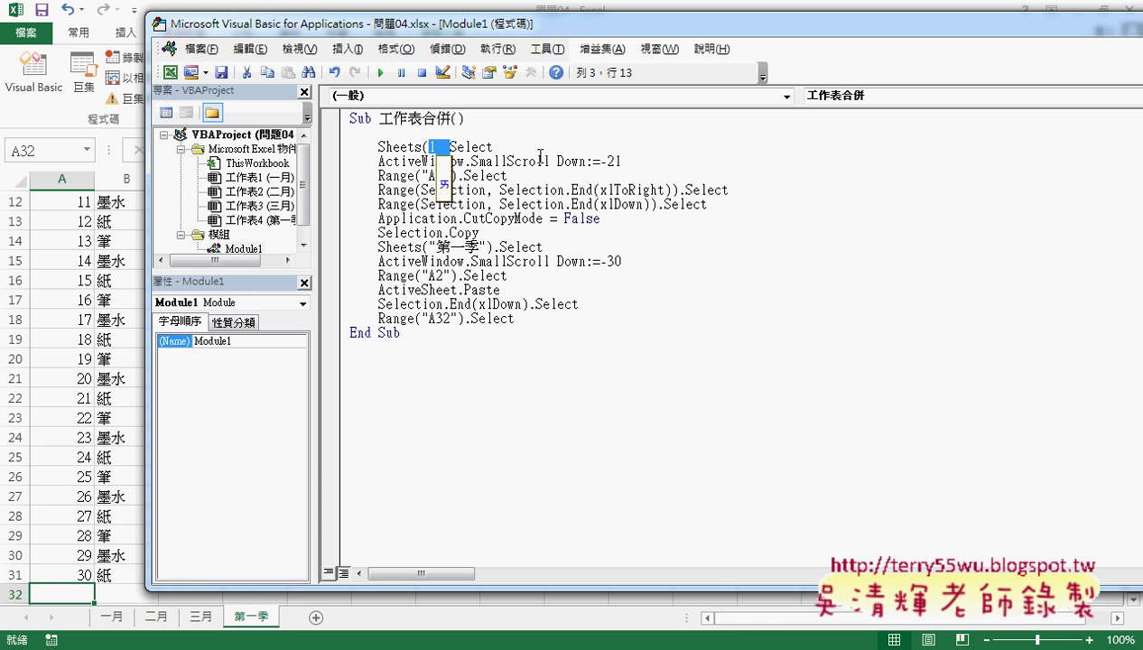
key("Escape")
type("i")
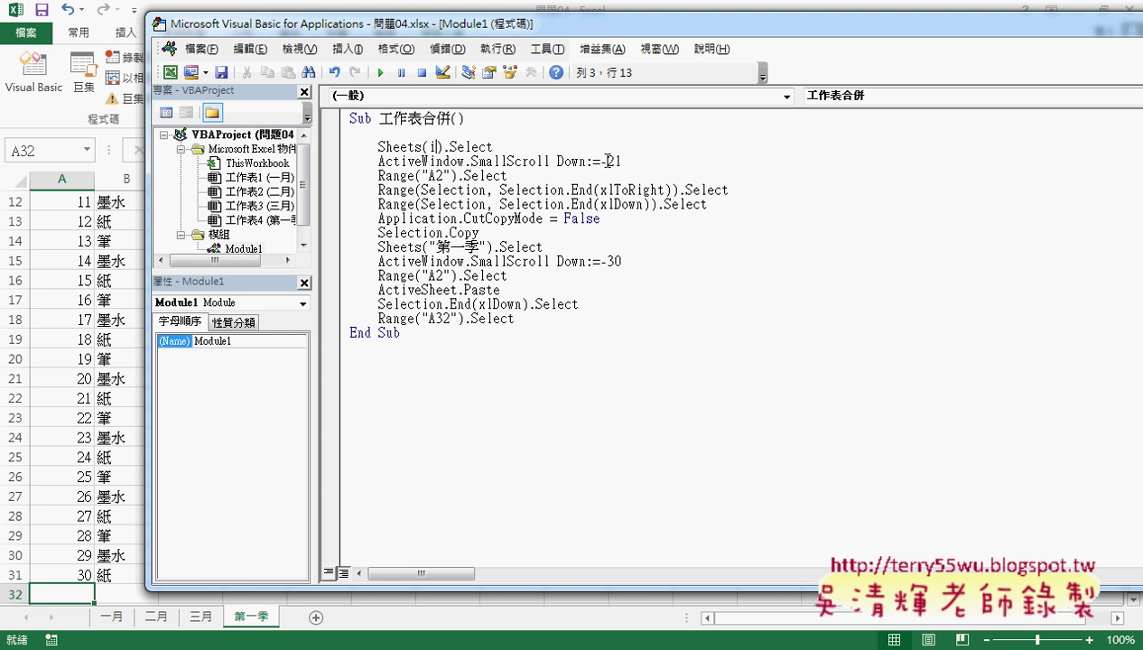
left_click_drag(621, 161, 326, 156)
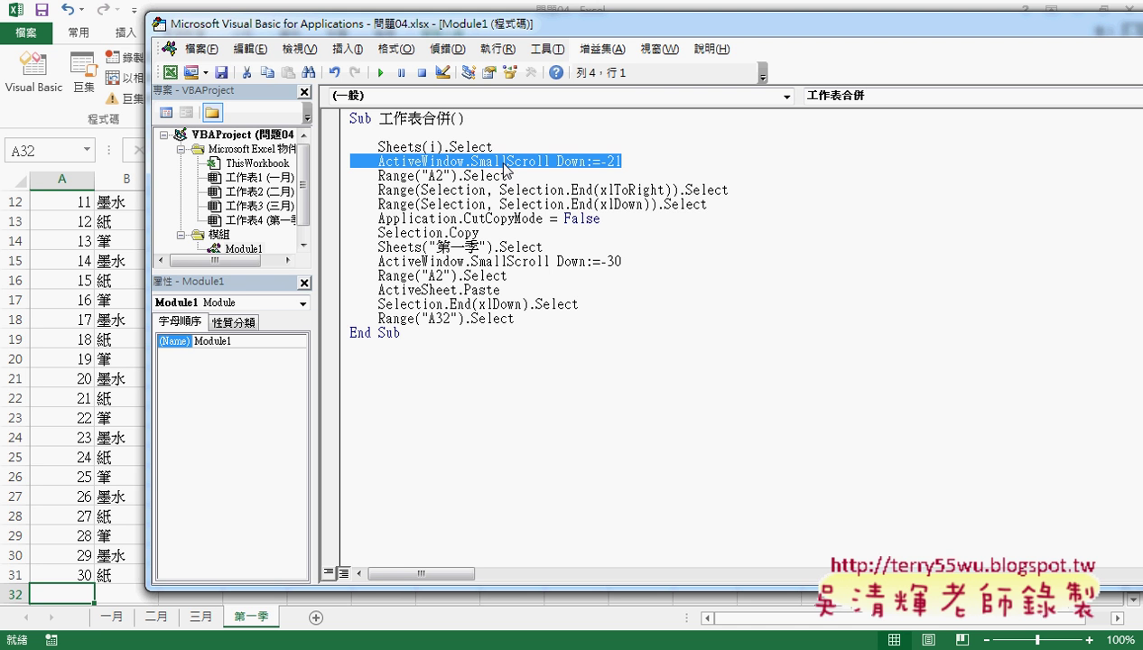
Step: Delete the SmallScroll Down:=-21 line and add indented '1., '2. and '3. step comments
key("Delete")
key("Up")
key("Up")
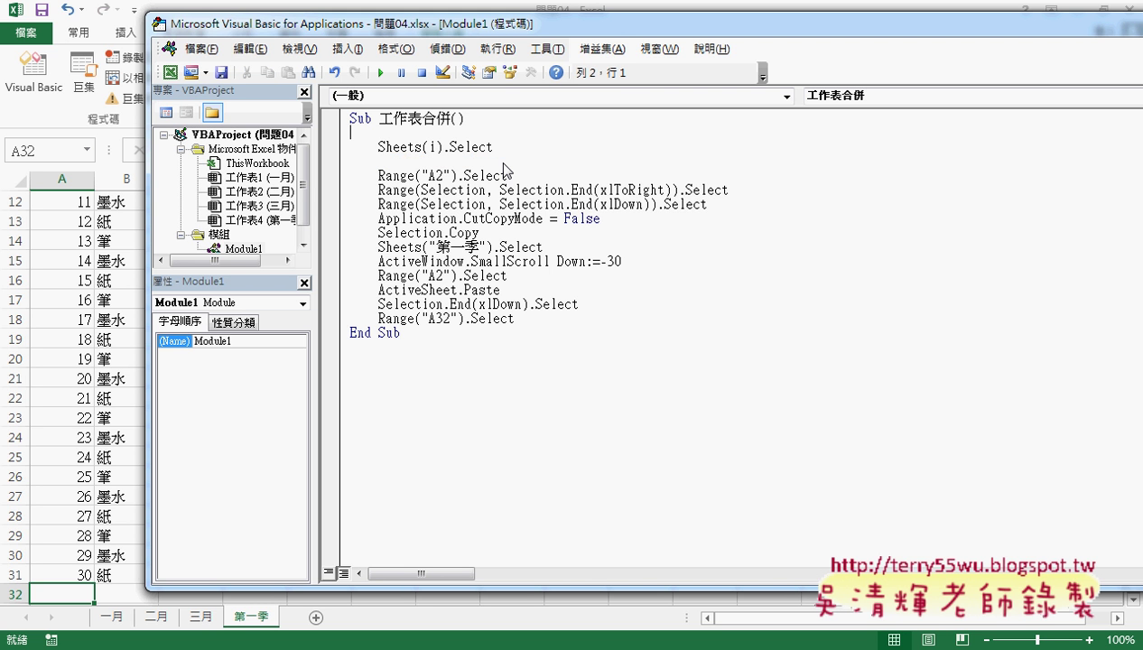
key("Return")
key("Tab")
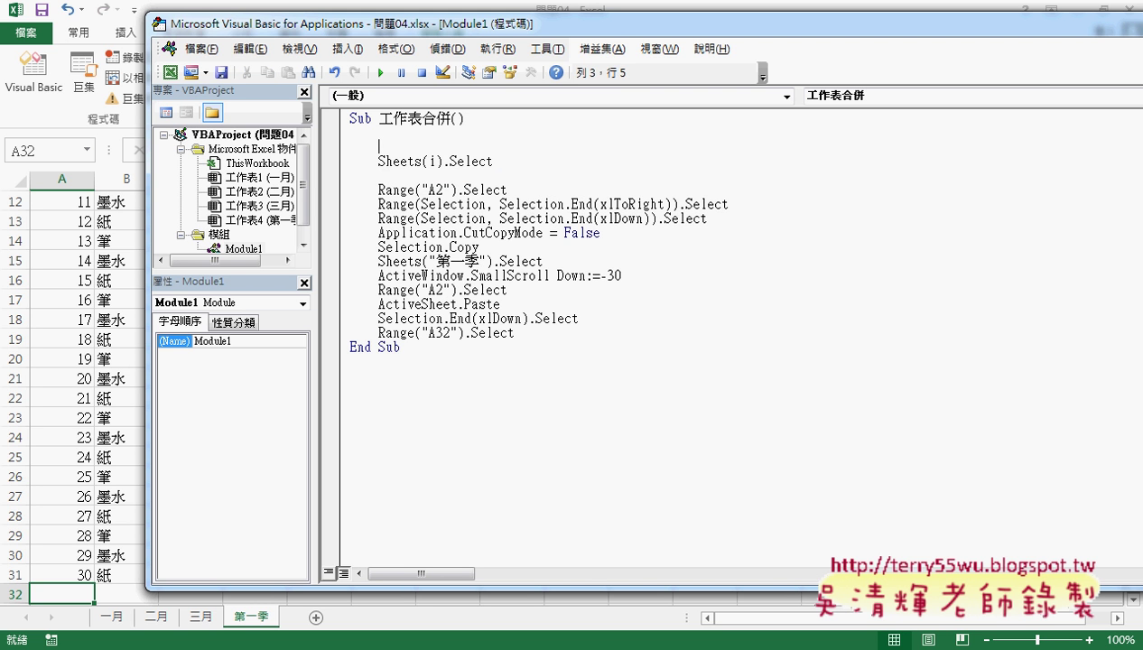
type("'")
type("1.")
left_click(351, 173)
key("Tab")
type("'2.")
left_click(502, 190)
key("Return")
type("'3")
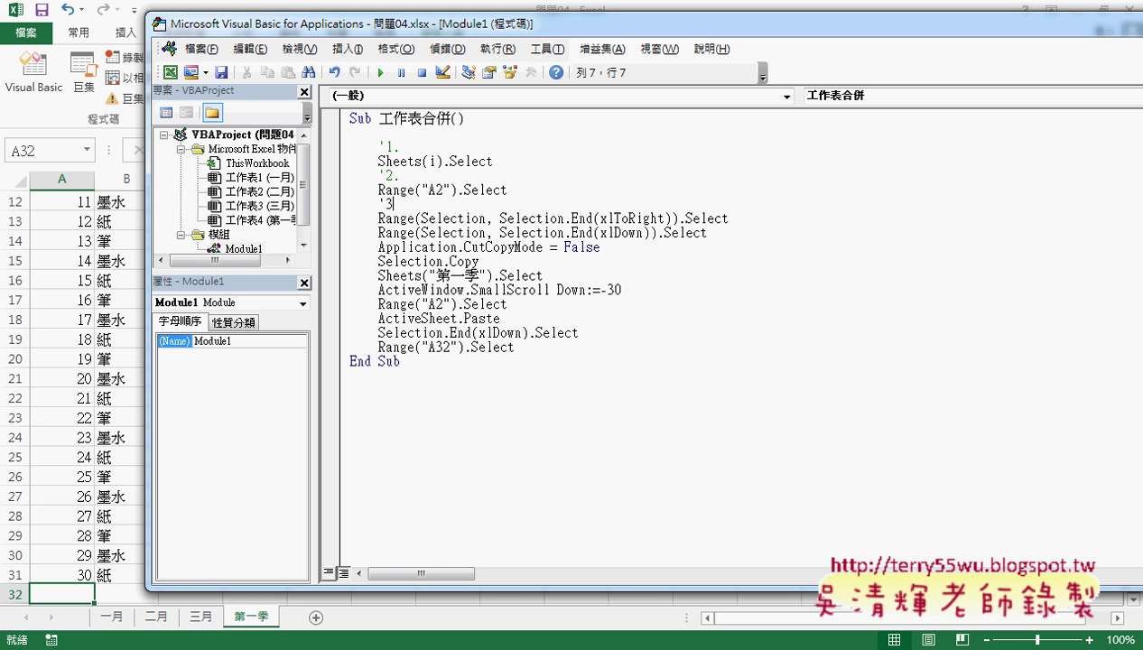
type(".")
Step: Delete the SmallScroll Down:=-30 line and comment out the Range("A2").Select after the sheet switch
key("Down")
key("Down")
key("Down")
key("Down")
key("Down")
left_click_drag(625, 290, 312, 291)
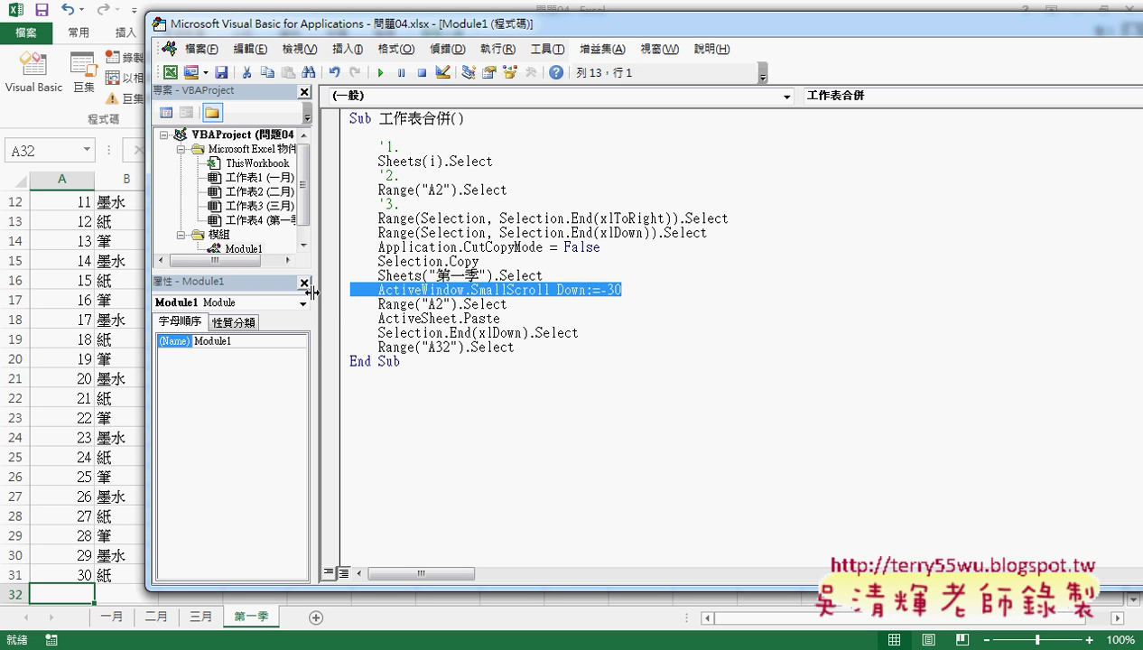
key("Delete")
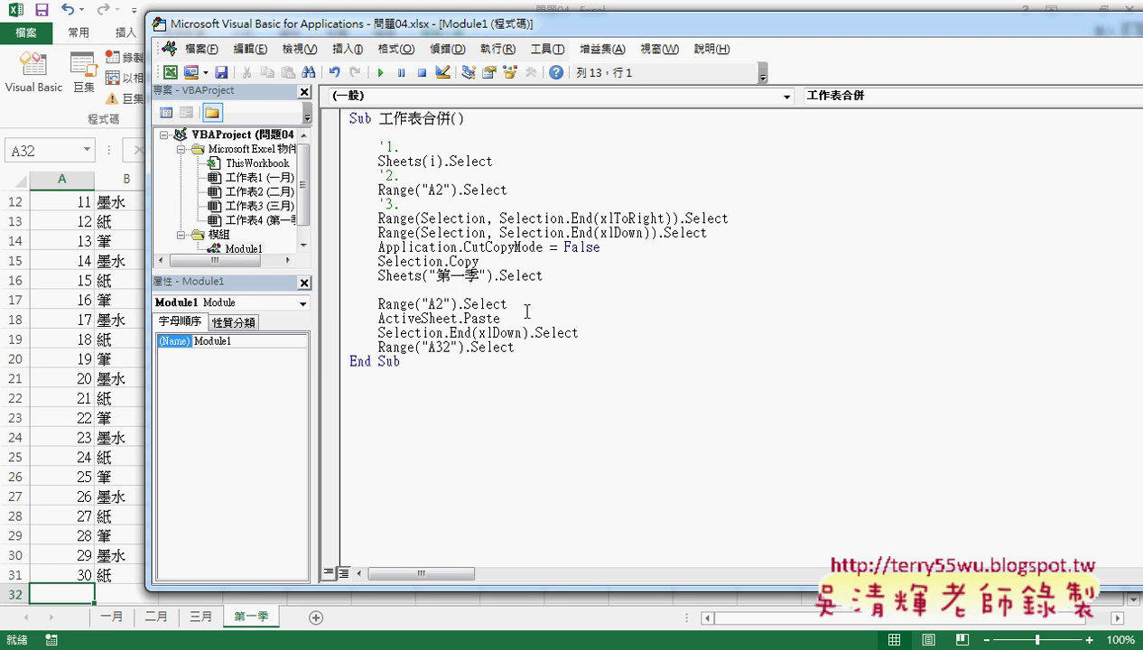
left_click_drag(526, 306, 346, 272)
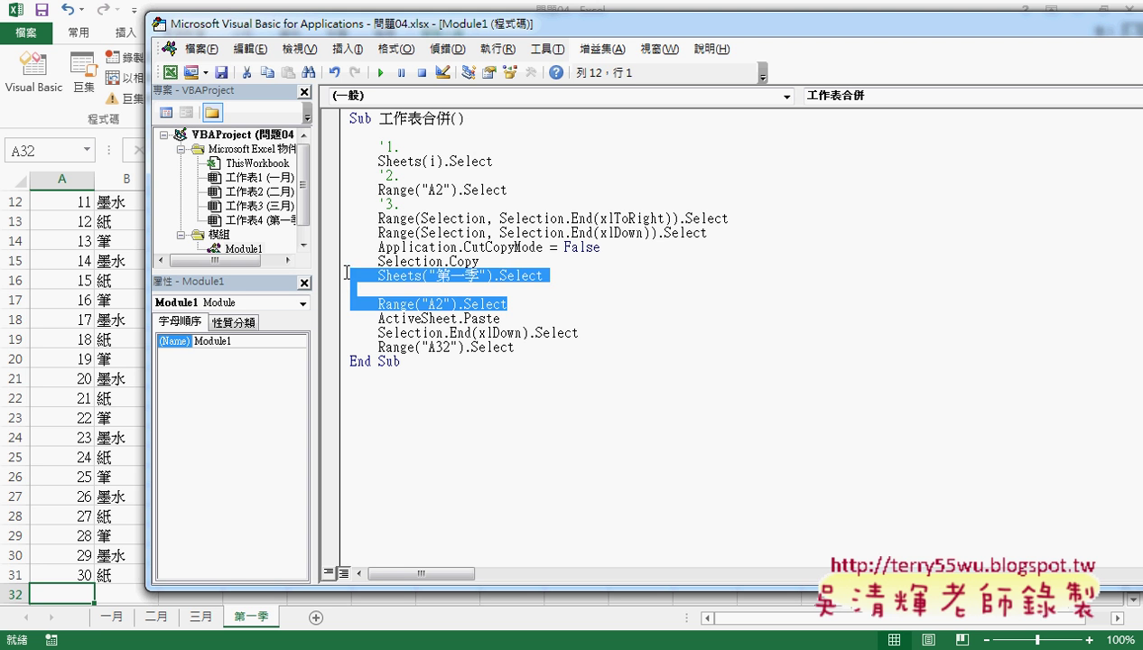
left_click(372, 273)
left_click(509, 303)
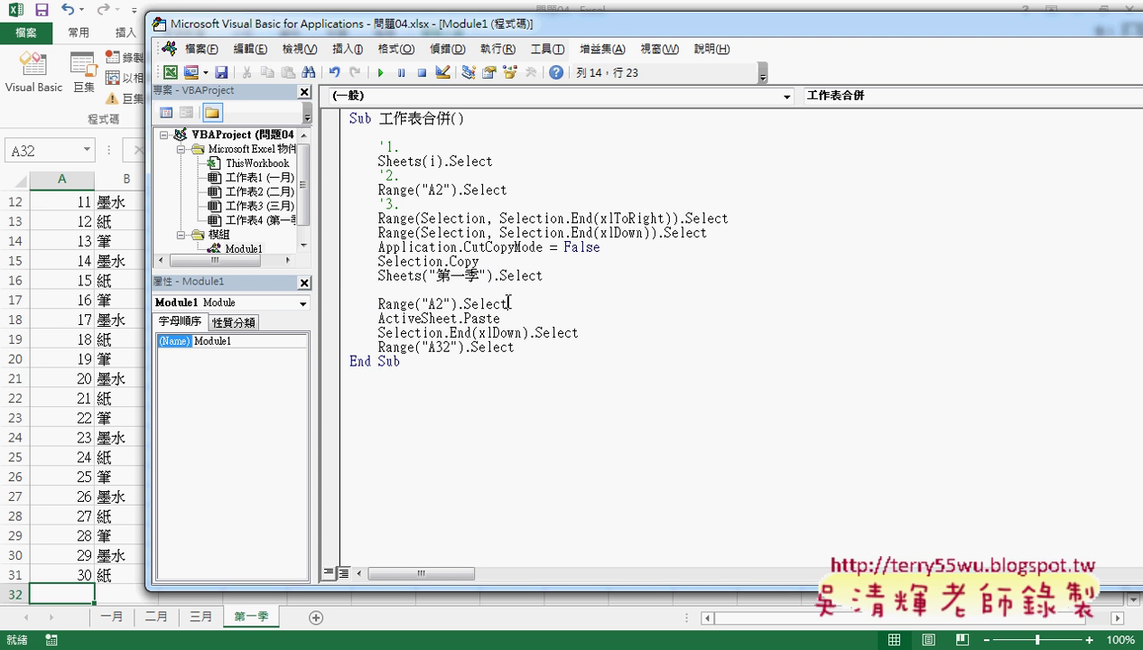
left_click_drag(508, 302, 379, 307)
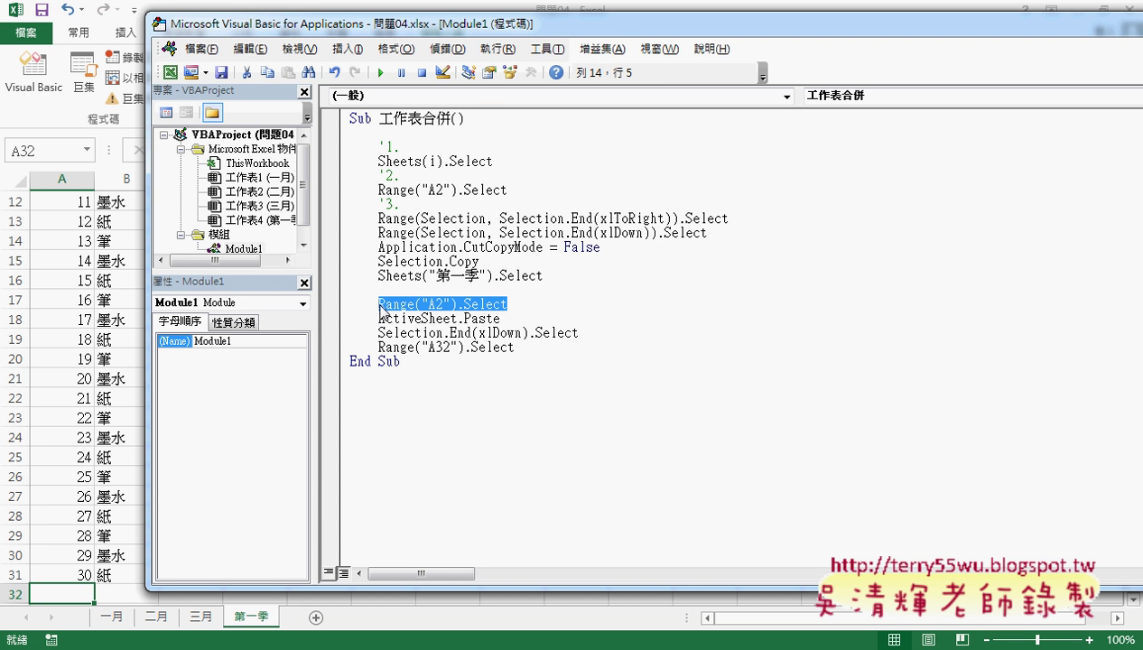
left_click(379, 307)
type("'")
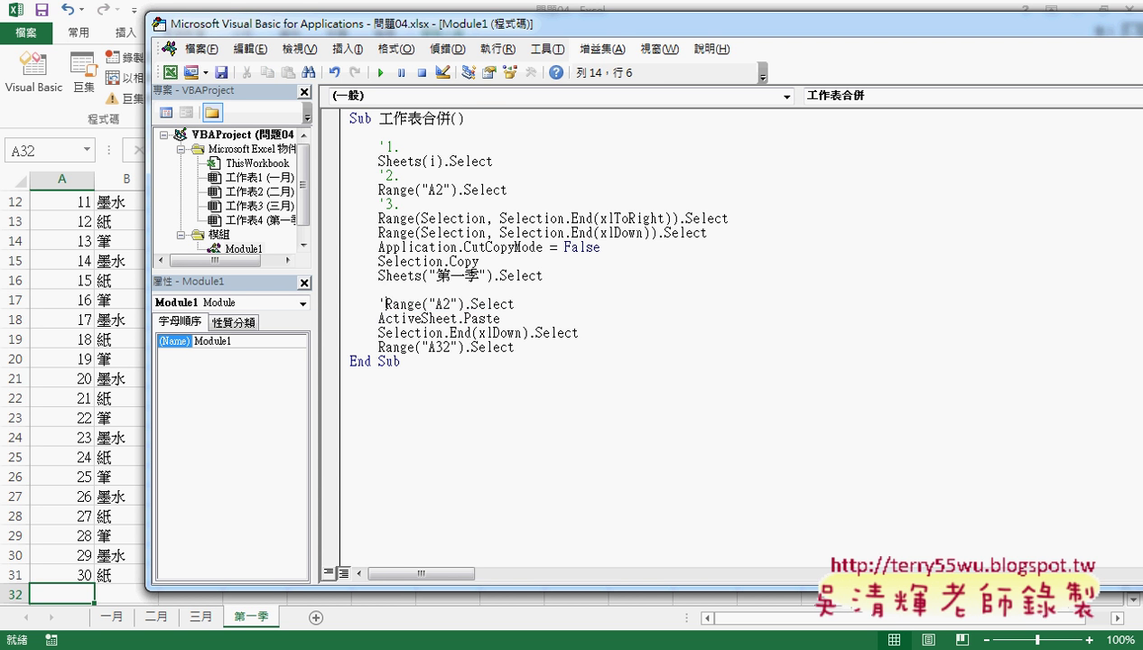
Step: Add '7. after ActiveSheet.Paste and '8. after Selection.End(xlDown).Select, then select Range("A32").Select
key("Down")
key("Left")
key("Return")
key("Up")
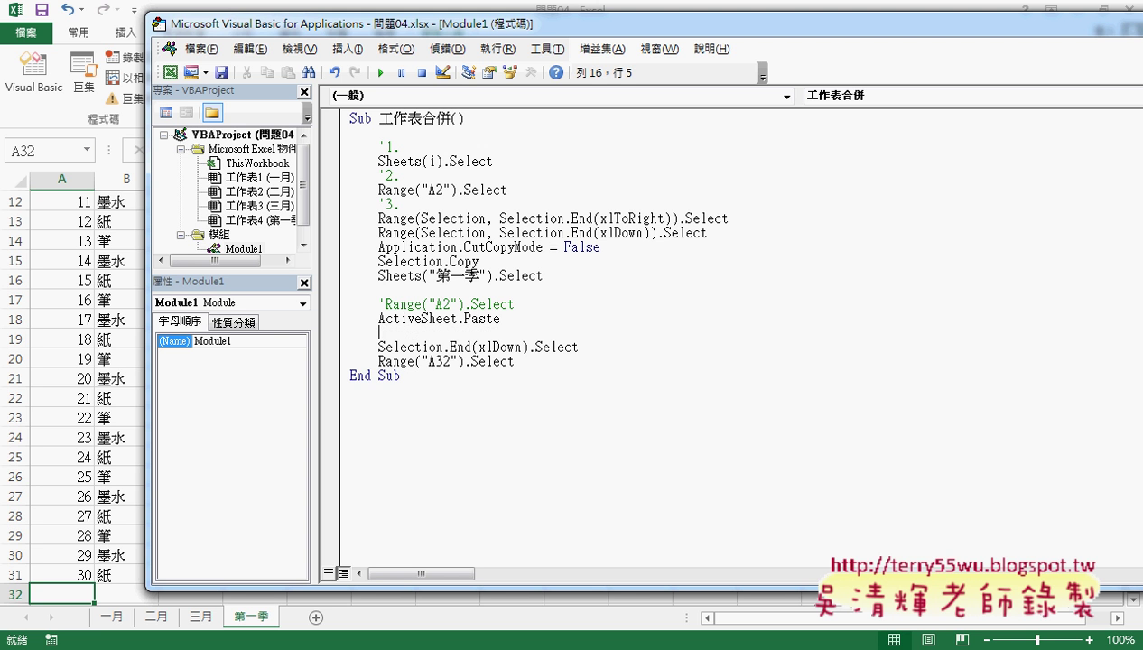
type("'")
type("7.")
key("Down")
key("End")
key("Return")
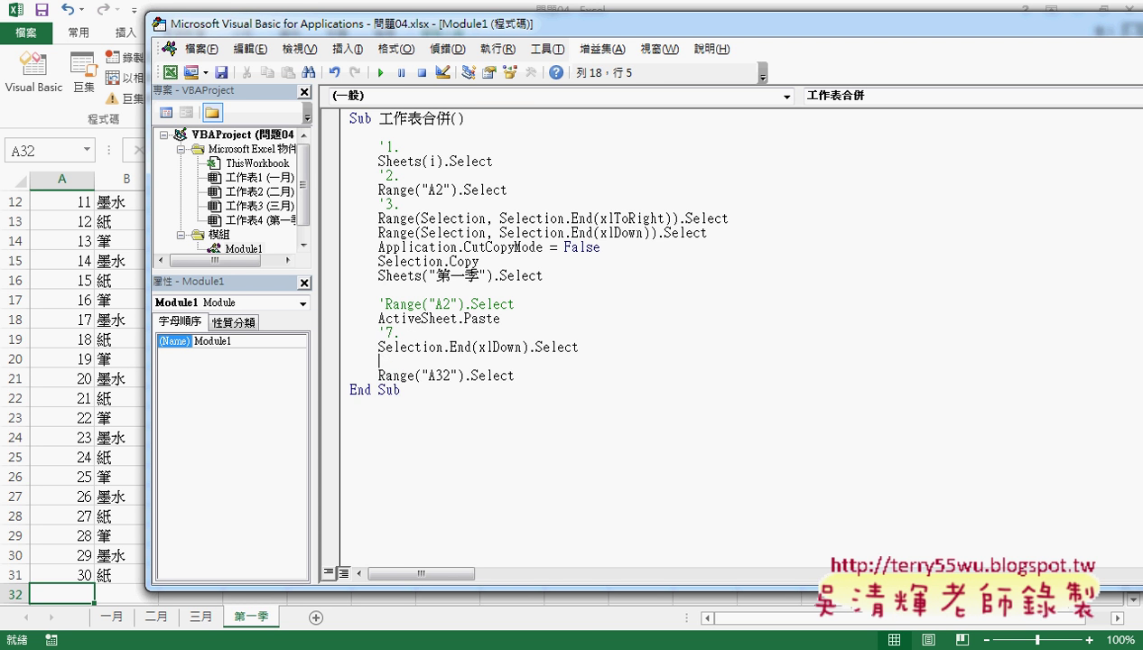
type("'.")
key("Down")
key("Up")
key("Left")
type("8")
left_click_drag(513, 376, 379, 376)
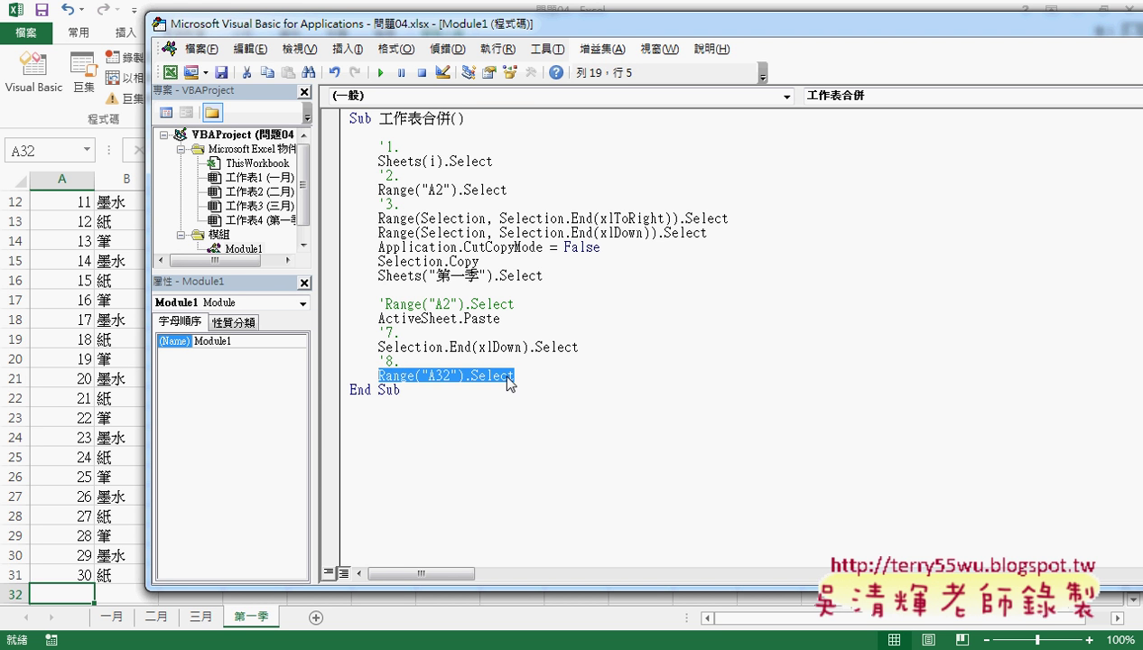
Step: Replace Range("A32").Select with ActiveCell.Offset(1, 0).Select as the macro's final step
key("BackSpace")
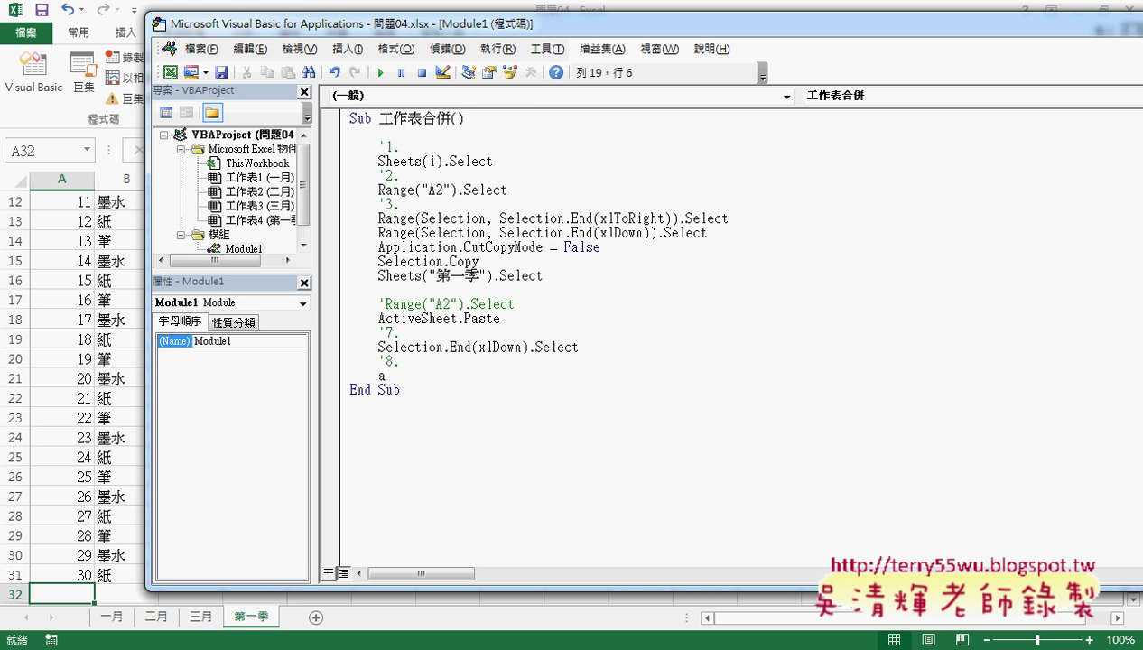
type("activ")
type("ecell")
type(".")
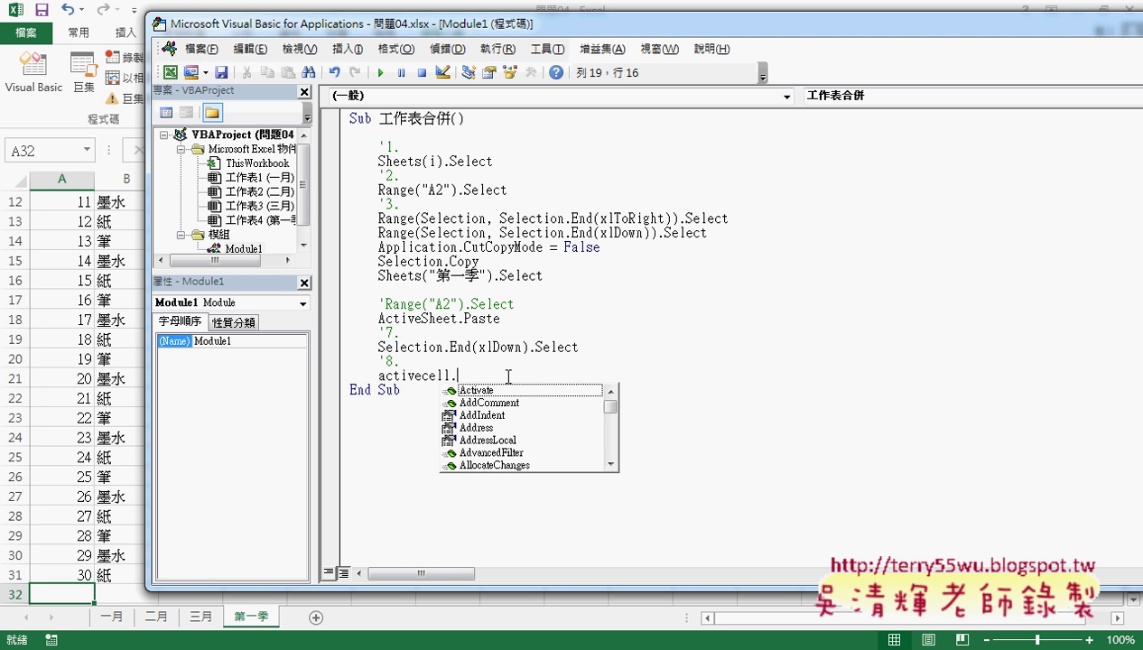
type("o")
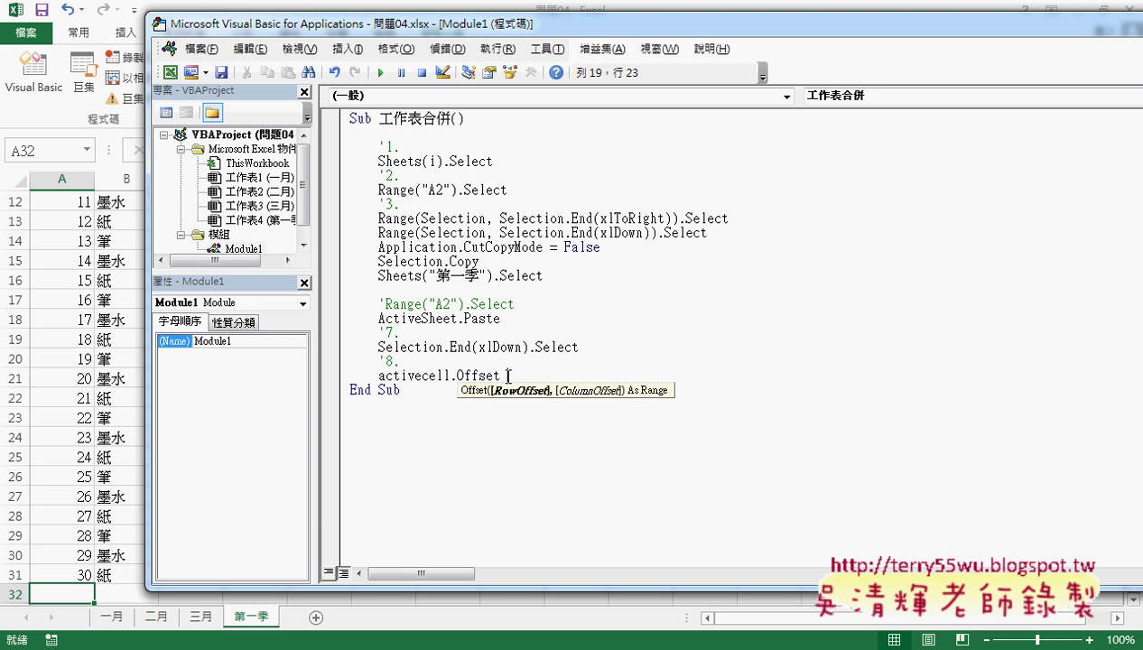
key("BackSpace")
type("(")
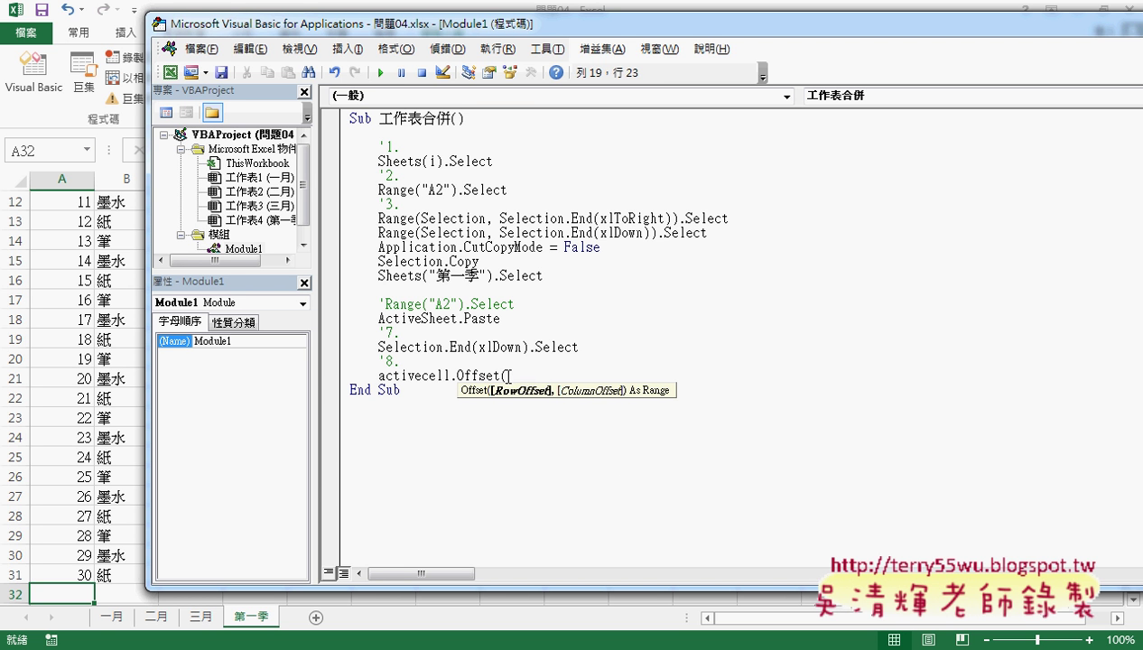
type("1,")
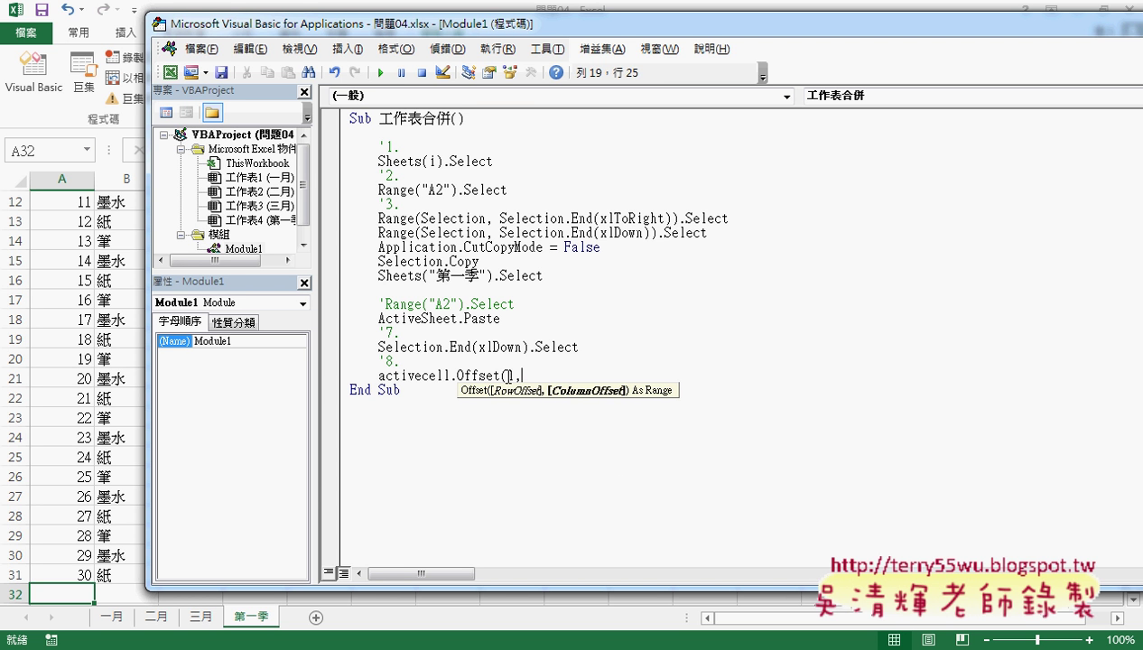
type("0).")
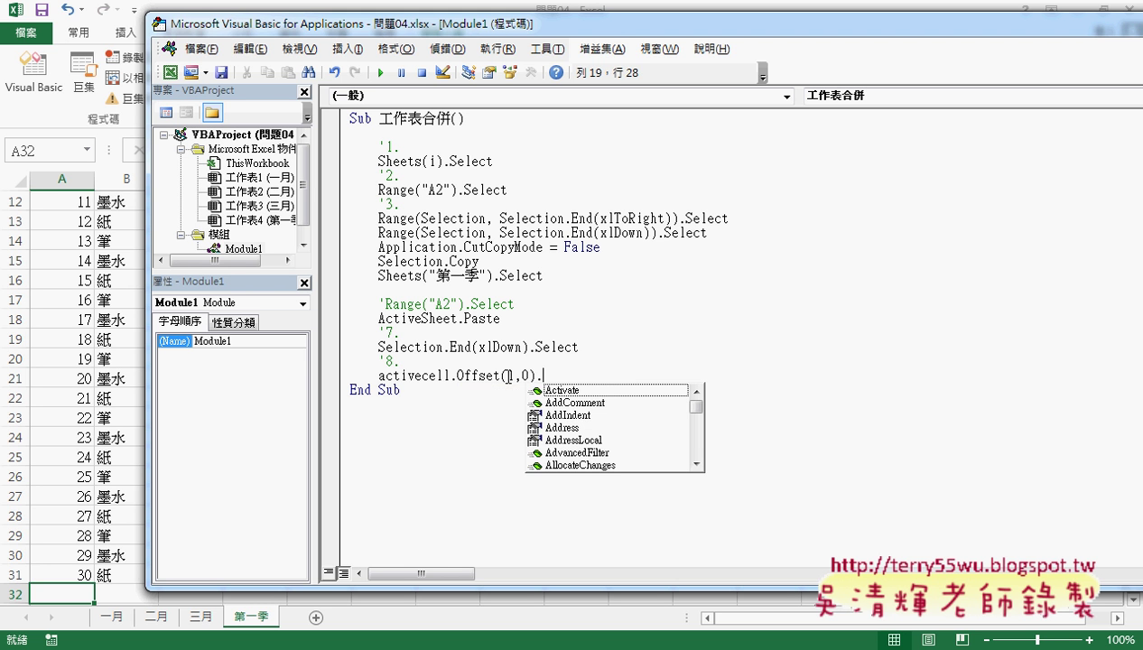
type("se")
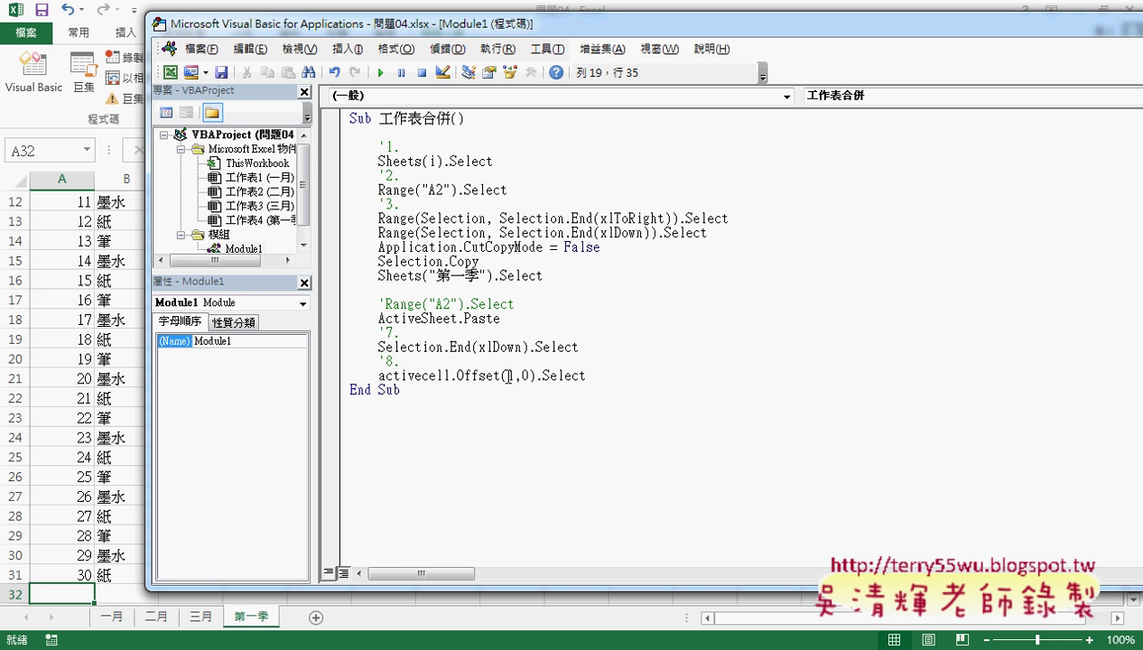
left_click_drag(587, 376, 575, 378)
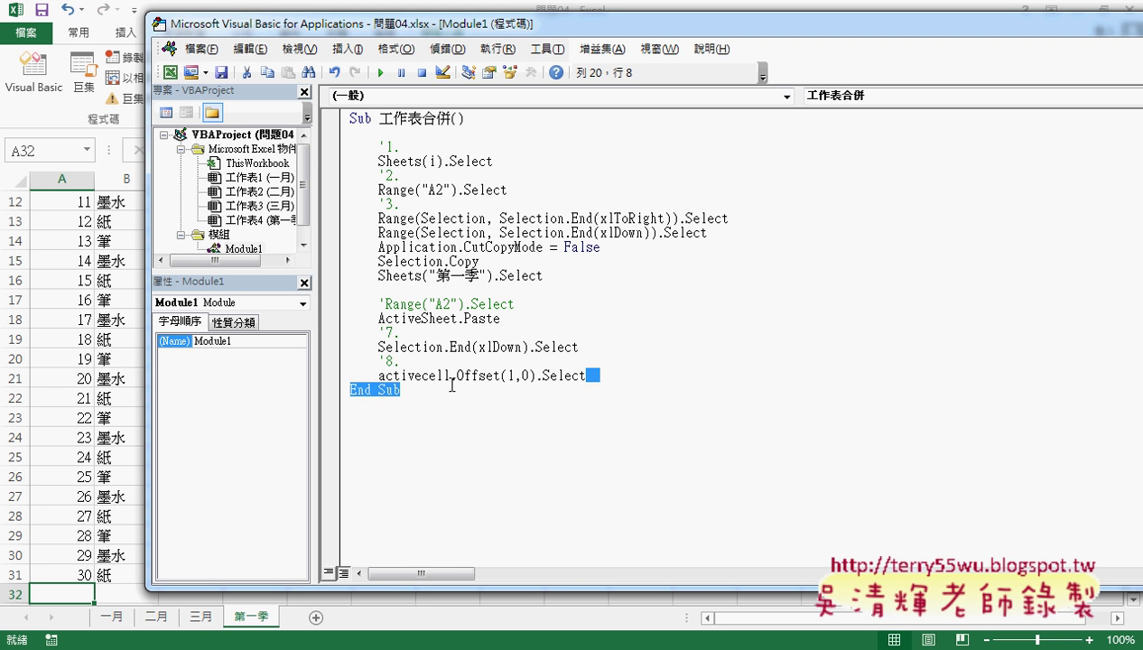
key("Down")
key("Down")
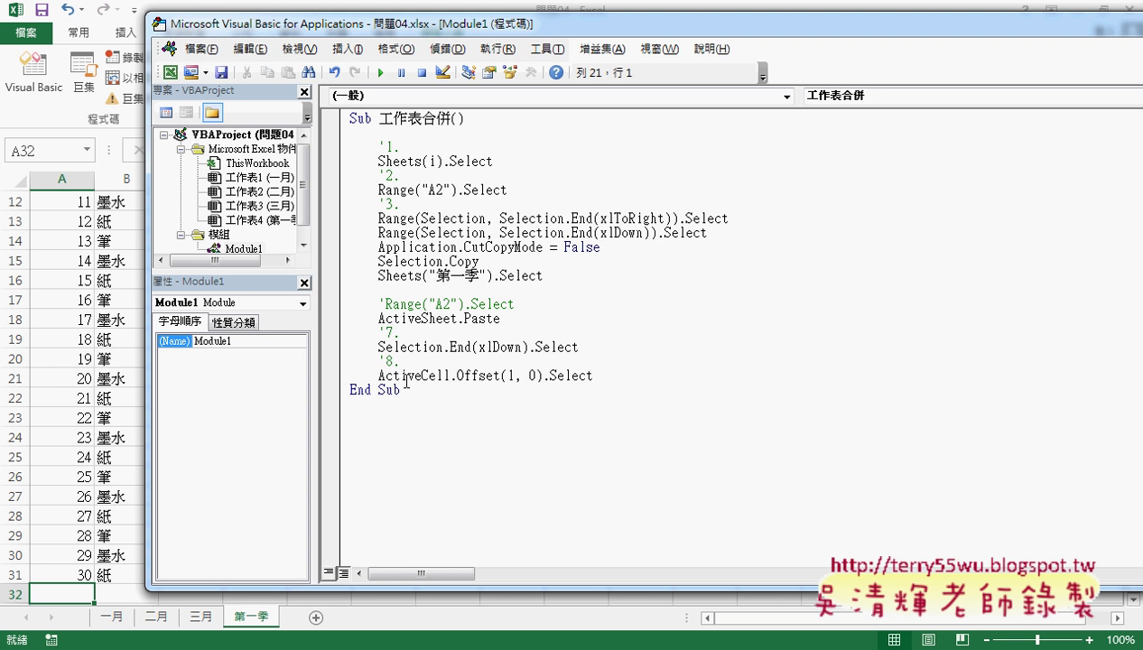
left_click_drag(378, 376, 453, 371)
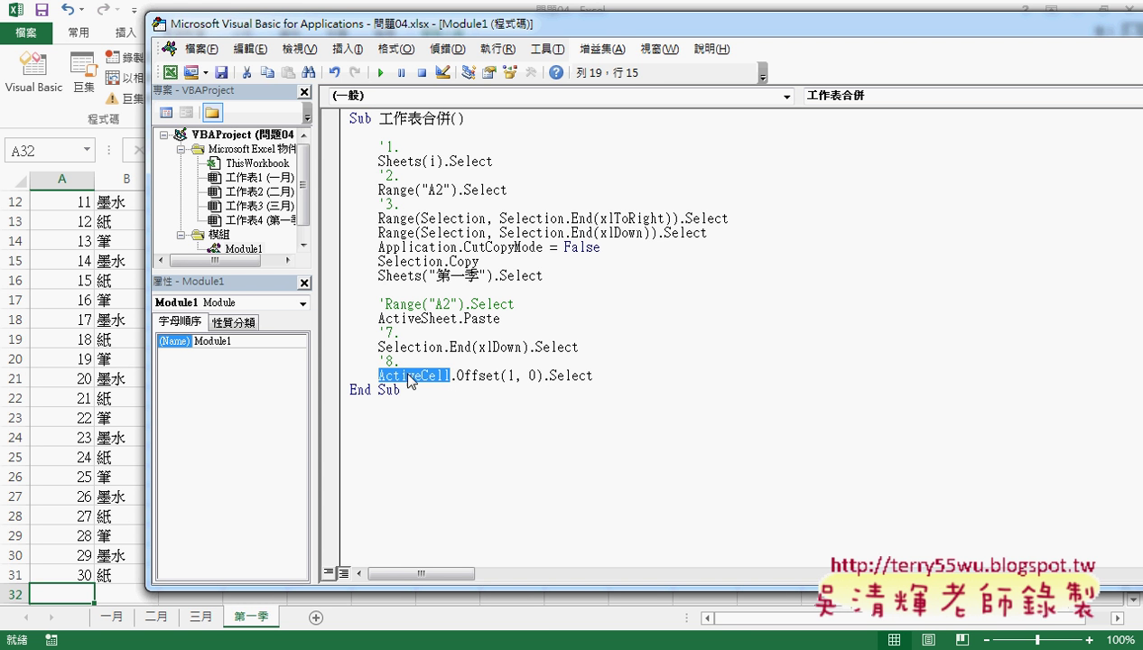
left_click(627, 371)
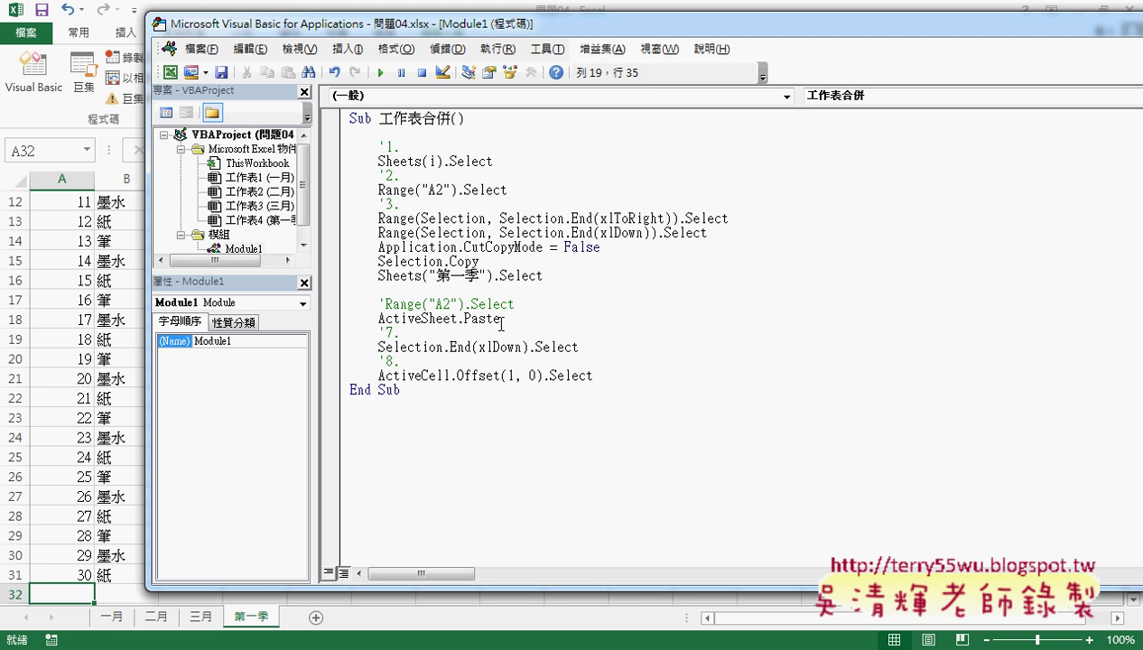
Step: Add a For i = 1 To Sheets.Count - 1 line below Sub, with a Next line
left_click(505, 121)
key("Return")
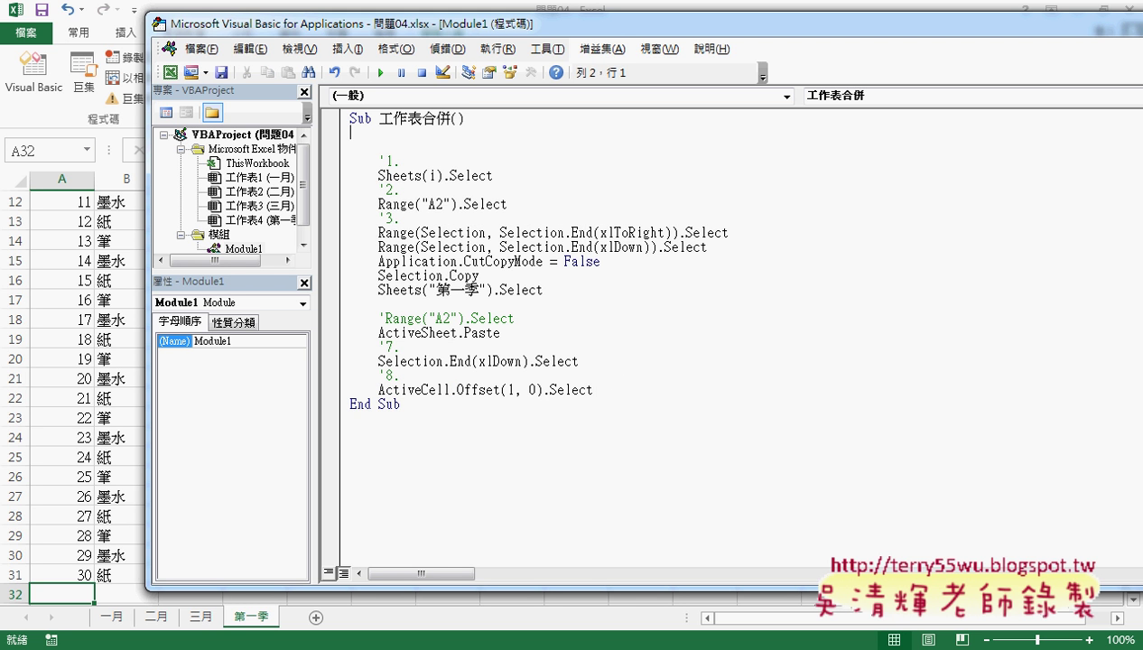
key("Tab")
type("fo")
type("r i")
type("=1 to ")
type("3")
key("Return")
key("Return")
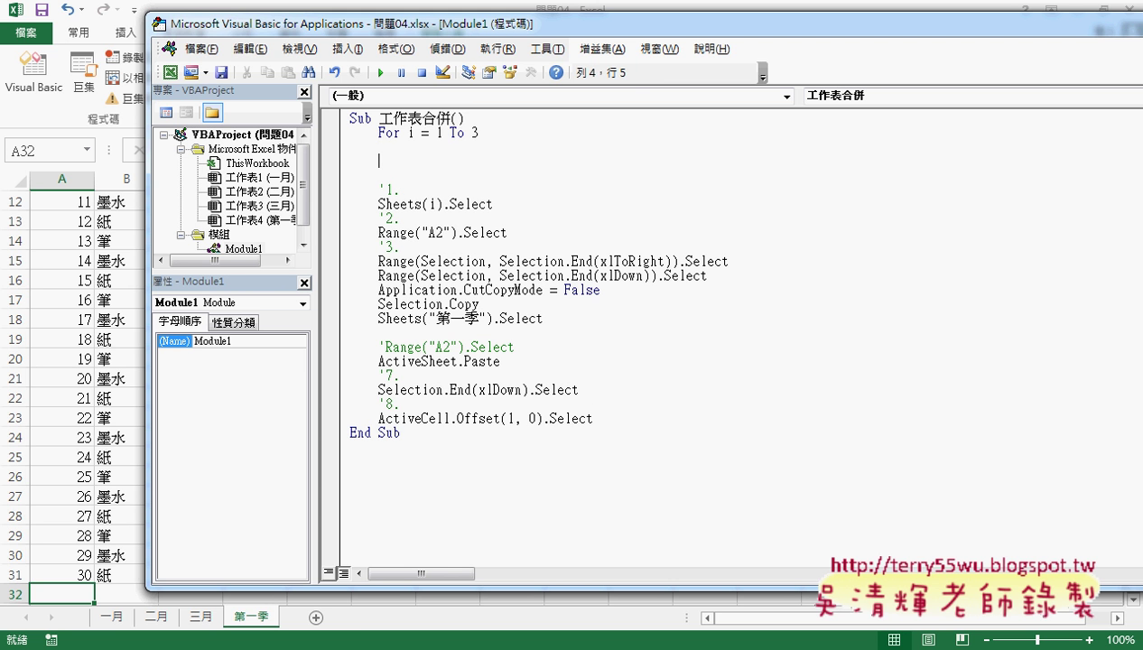
type("next")
left_click(521, 235)
double_click(475, 132)
type("she")
type("et")
type("s.")
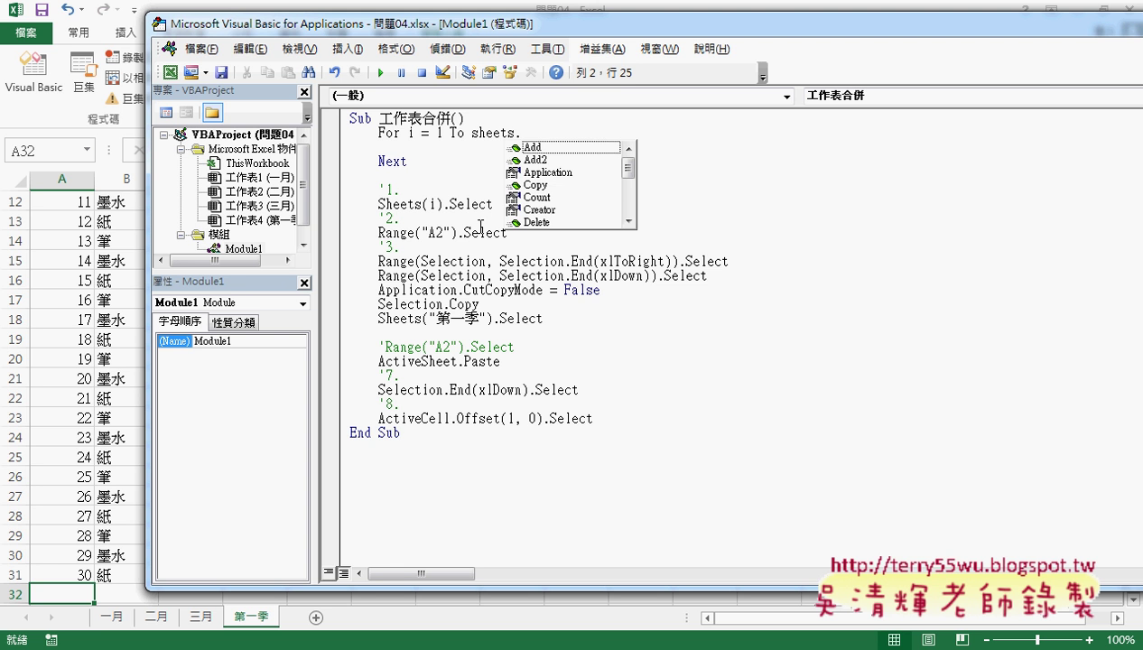
key("Down")
key("Down")
key("Down")
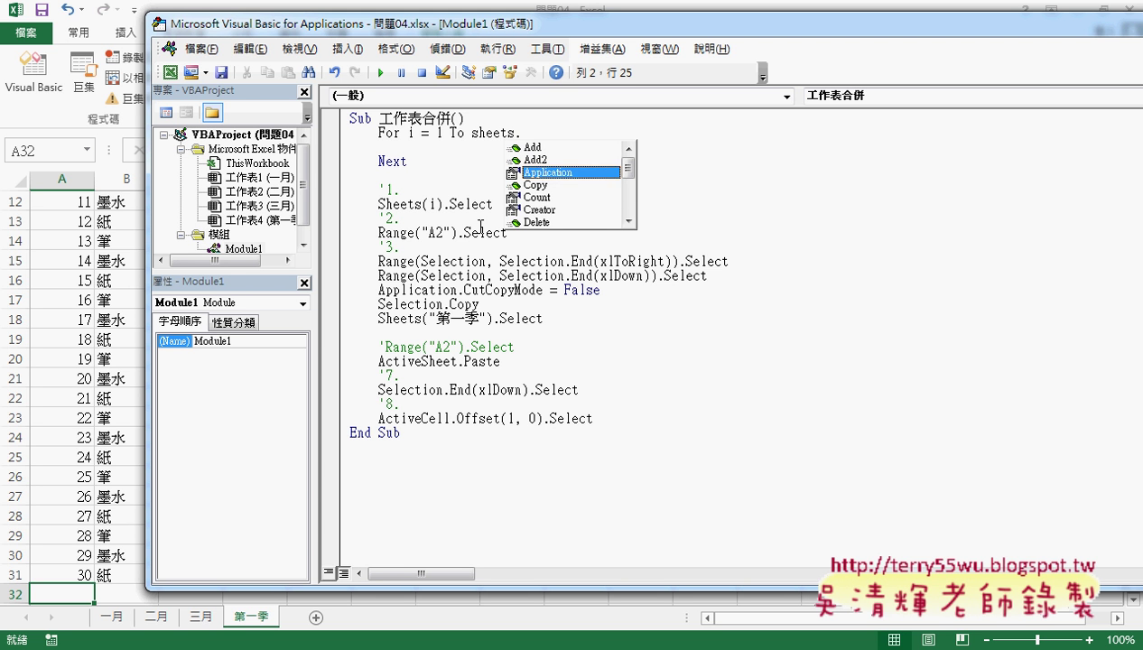
key("Down")
key("Down")
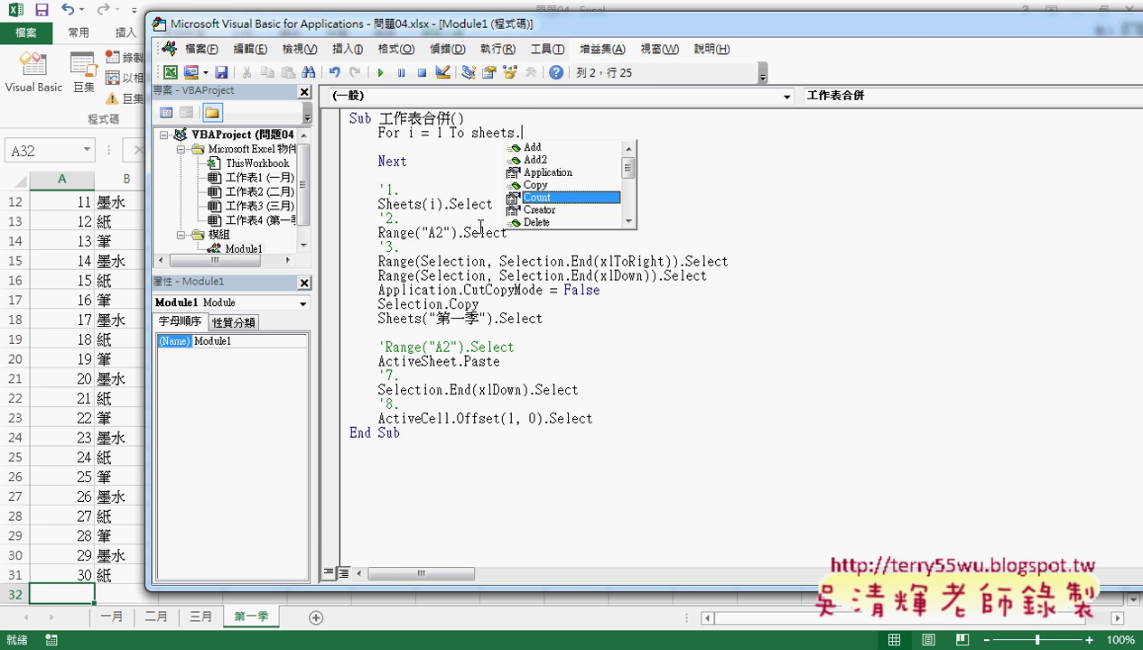
key("space")
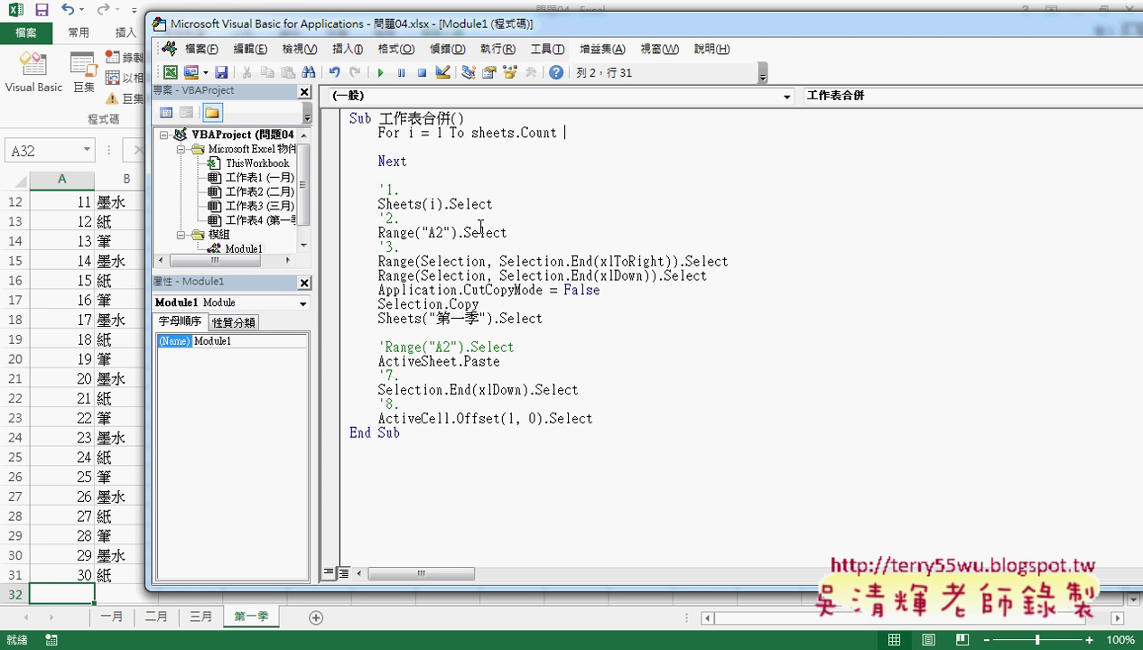
type("-1")
left_click(552, 261)
Step: Move the step lines inside the loop, indent them, and remove blank lines before End Sub
left_click_drag(585, 134, 506, 135)
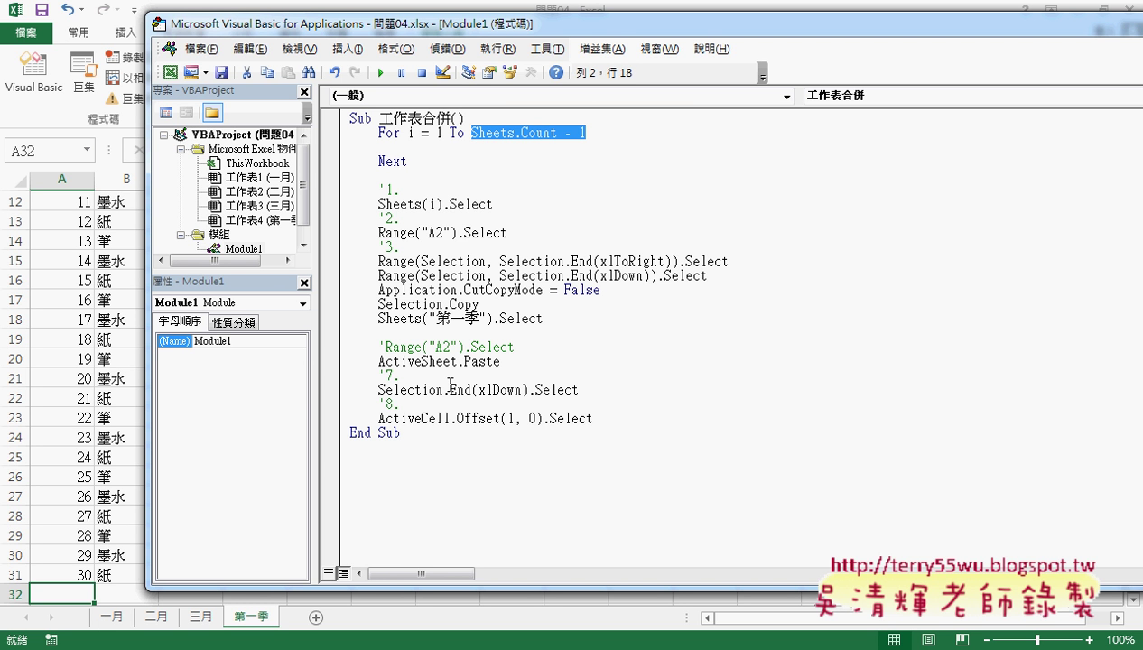
mouse_move(593, 418)
left_mouse_down()
mouse_move(316, 206)
mouse_move(312, 189)
mouse_move(350, 153)
left_mouse_up()
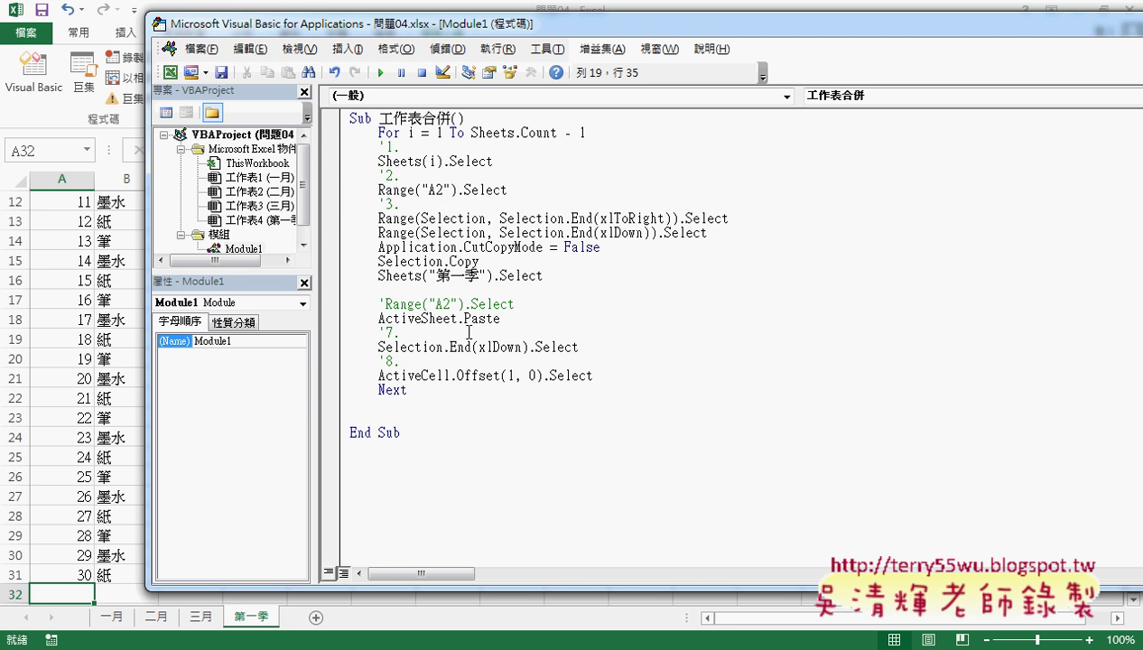
left_click_drag(637, 376, 339, 154)
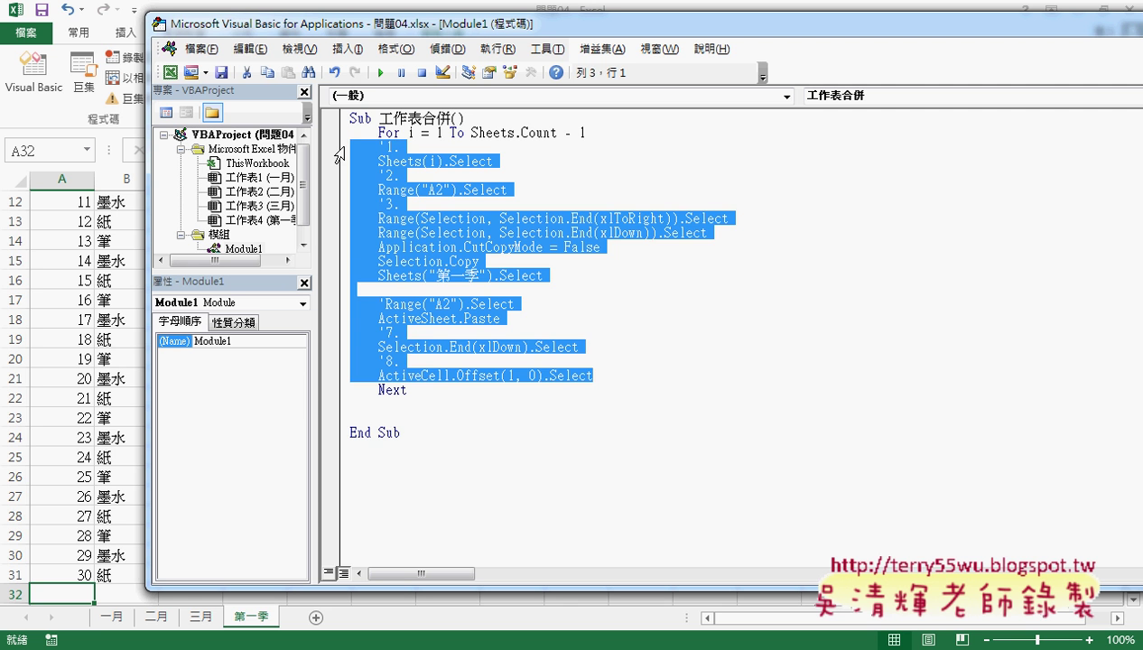
key("Tab")
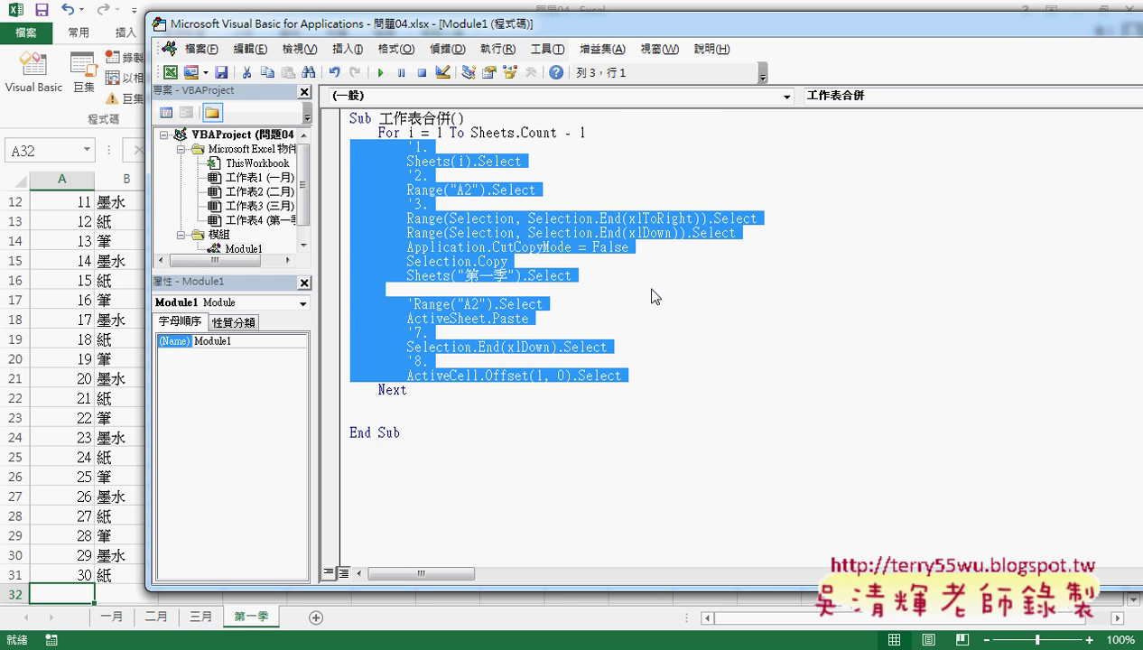
left_click(649, 294)
left_click(488, 385)
key("Delete")
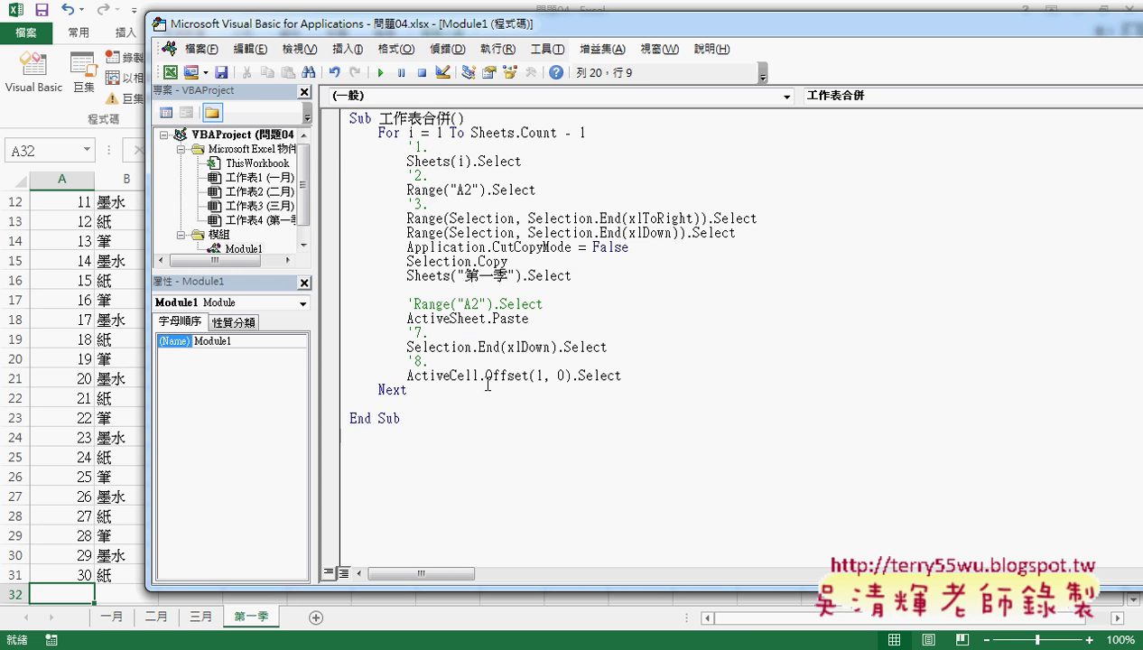
key("Delete")
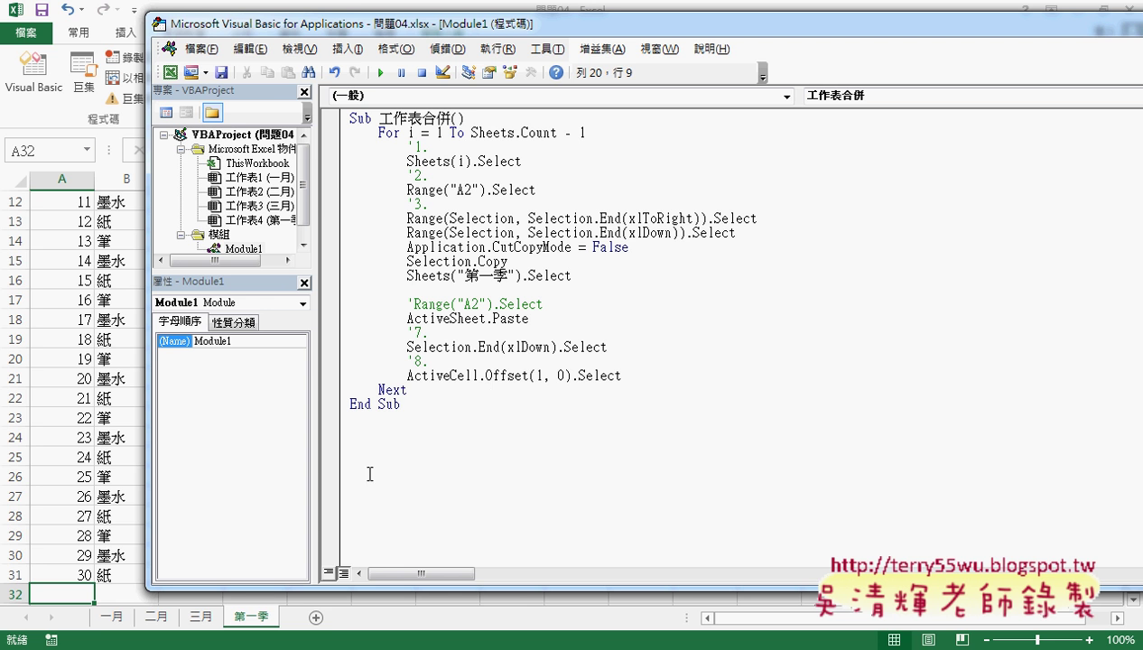
Step: Copy the commented code lines from the 程式碼 notes and select the VBA loop body
left_click(188, 559)
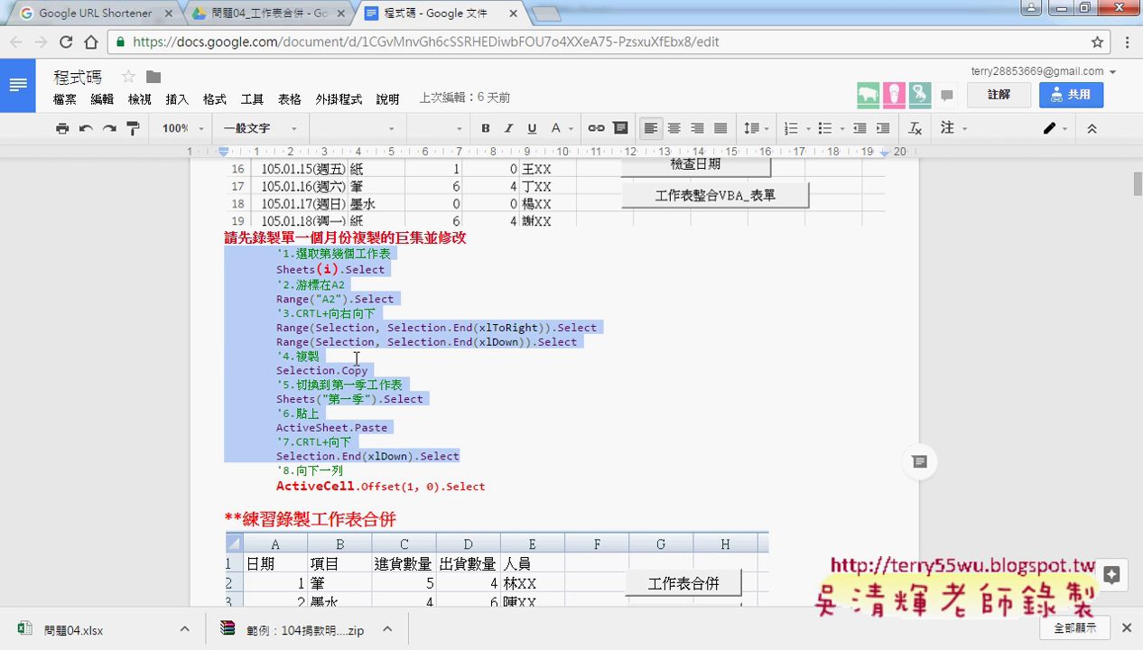
left_click_drag(485, 486, 203, 258)
key("ctrl+c")
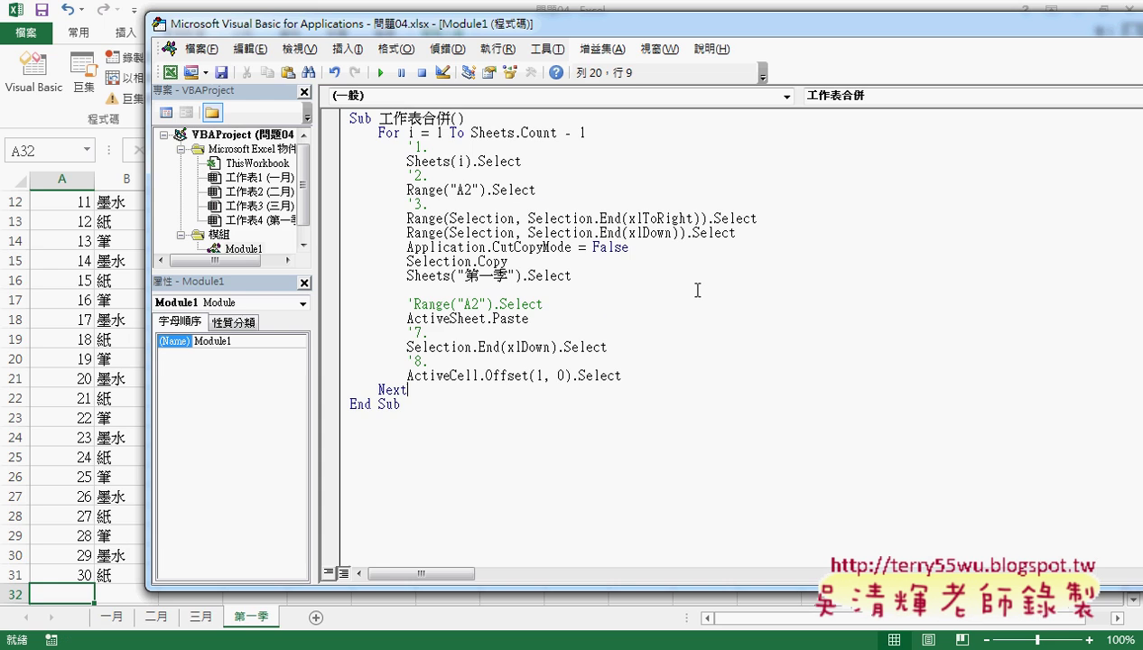
left_click(1032, 7)
left_click_drag(621, 376, 280, 149)
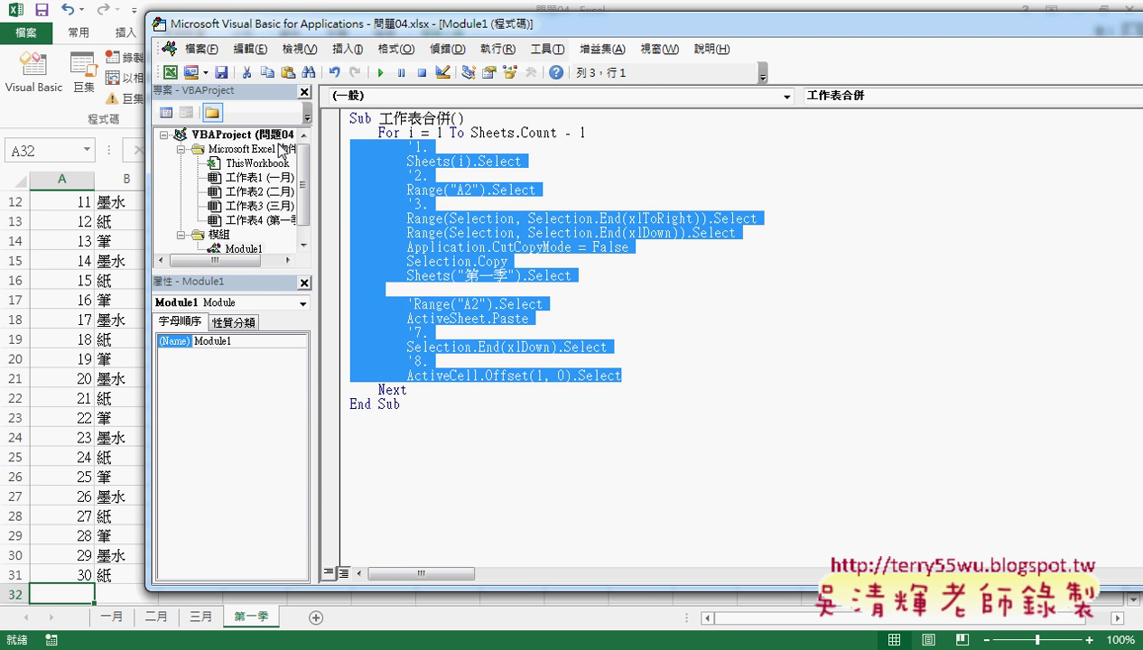
Step: Paste the commented steps over the loop body and add an indented blank line below Sub 工作表合併()
key("ctrl+v")
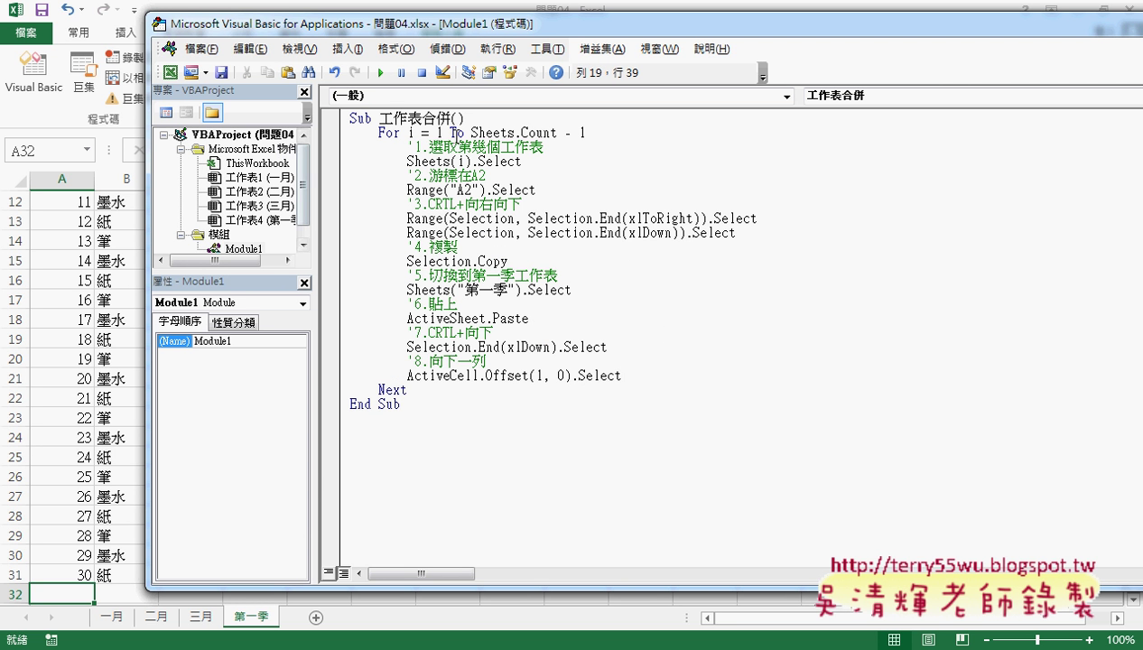
left_click(470, 119)
key("Return")
key("Return")
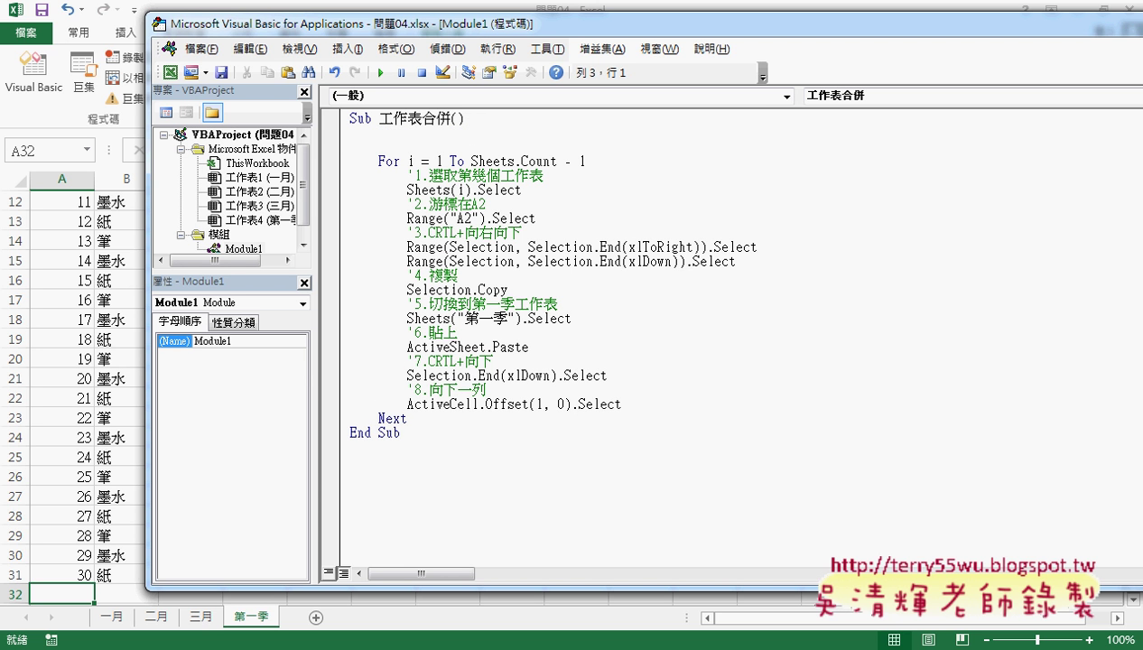
key("Tab")
Step: Copy Sheets("第一季").Select above the For line, indent it, and add Range("A2").Select beneath
left_click_drag(597, 318, 406, 318)
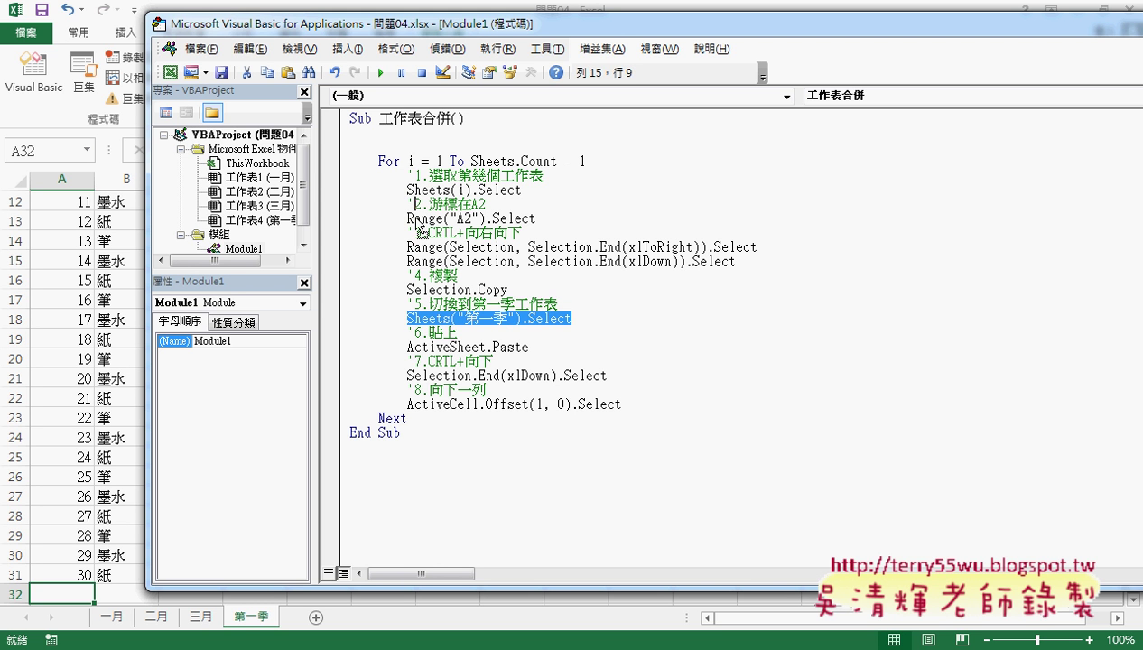
left_click_drag(417, 223, 411, 142)
key("Tab")
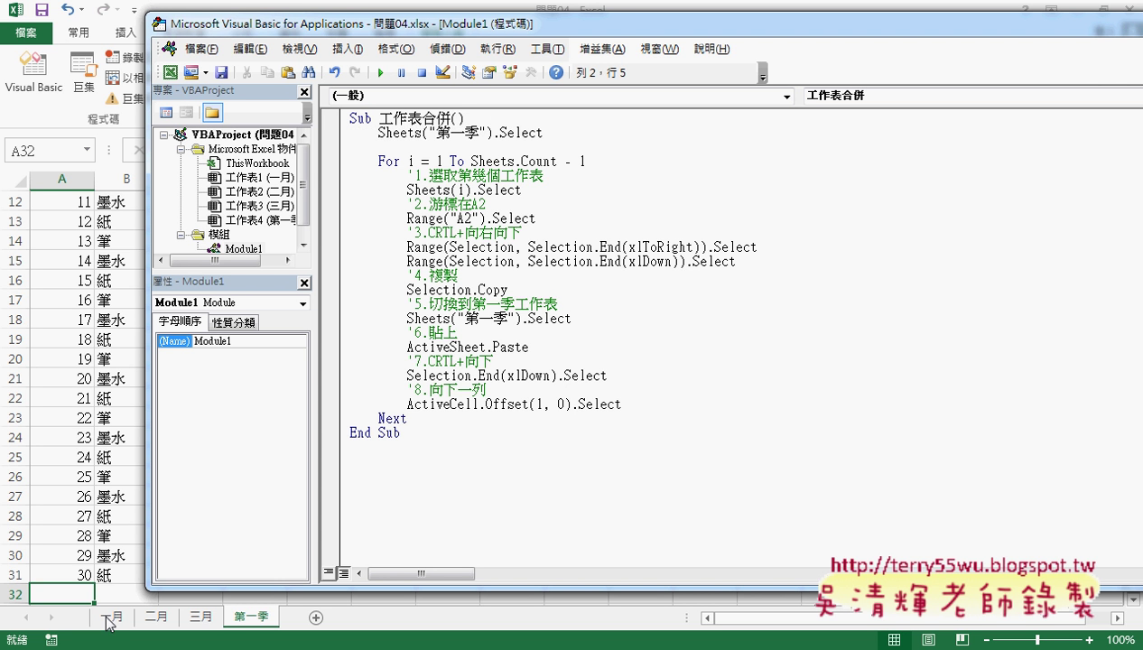
left_click(557, 149)
type("ra")
type("nge")
type("(\"A")
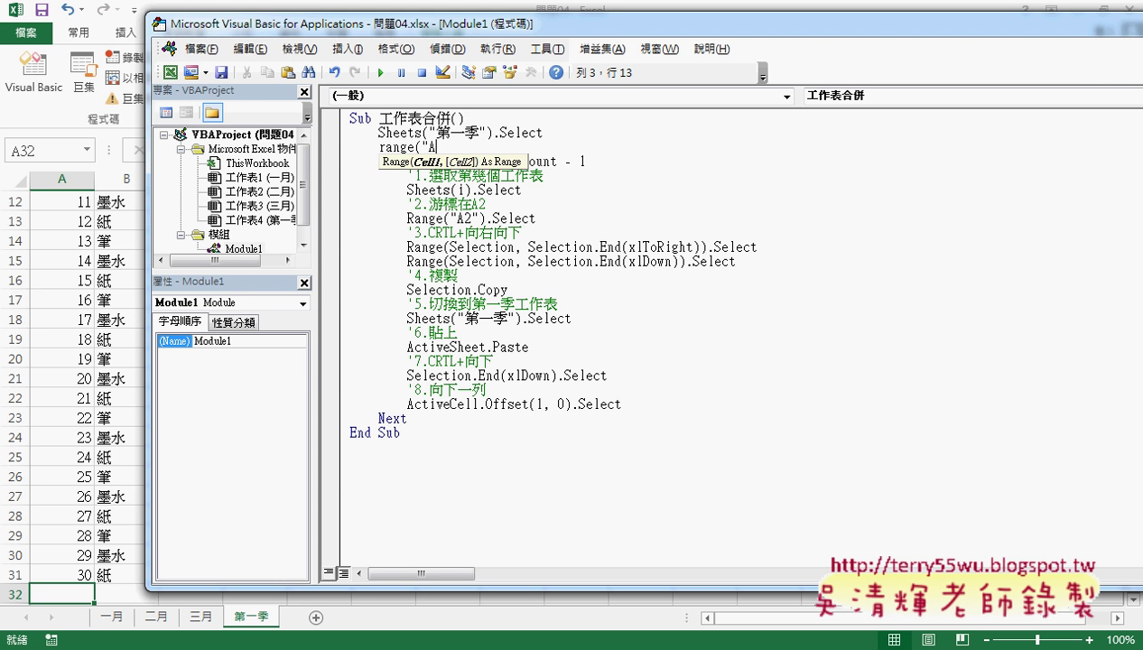
type("2\")")
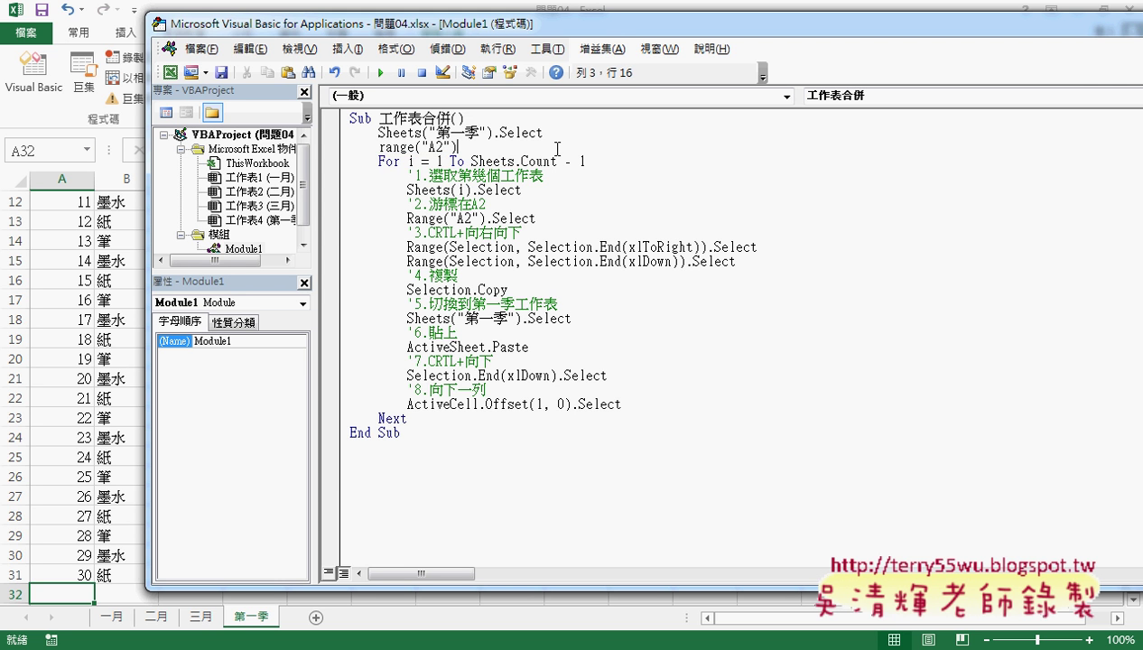
type(".S")
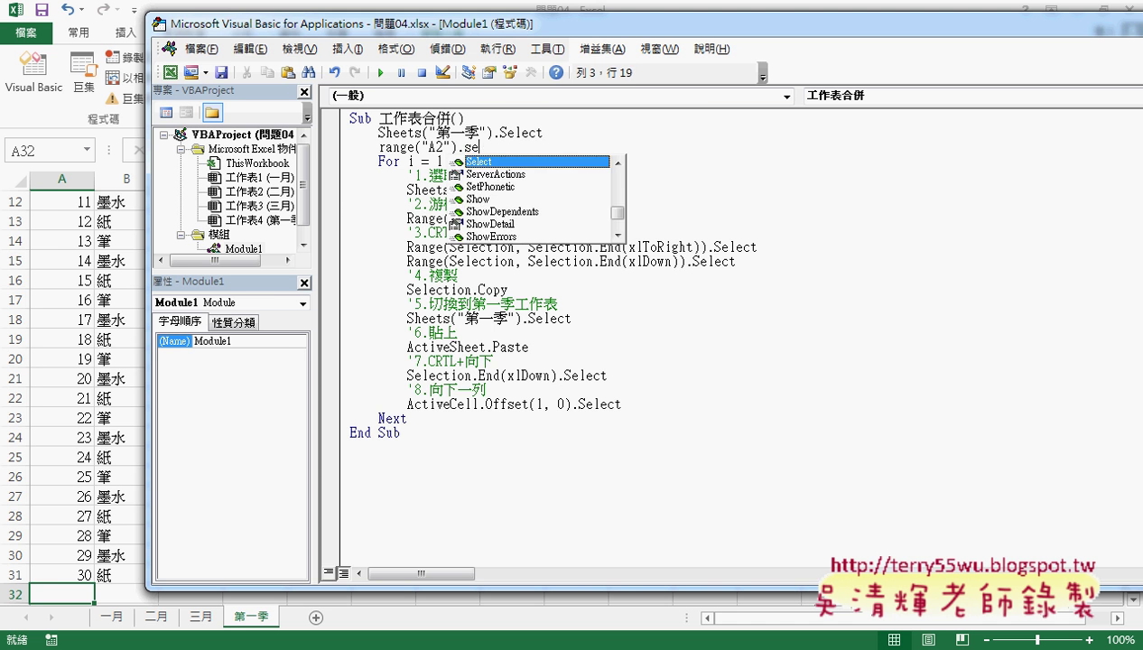
type("elect")
left_click(557, 246)
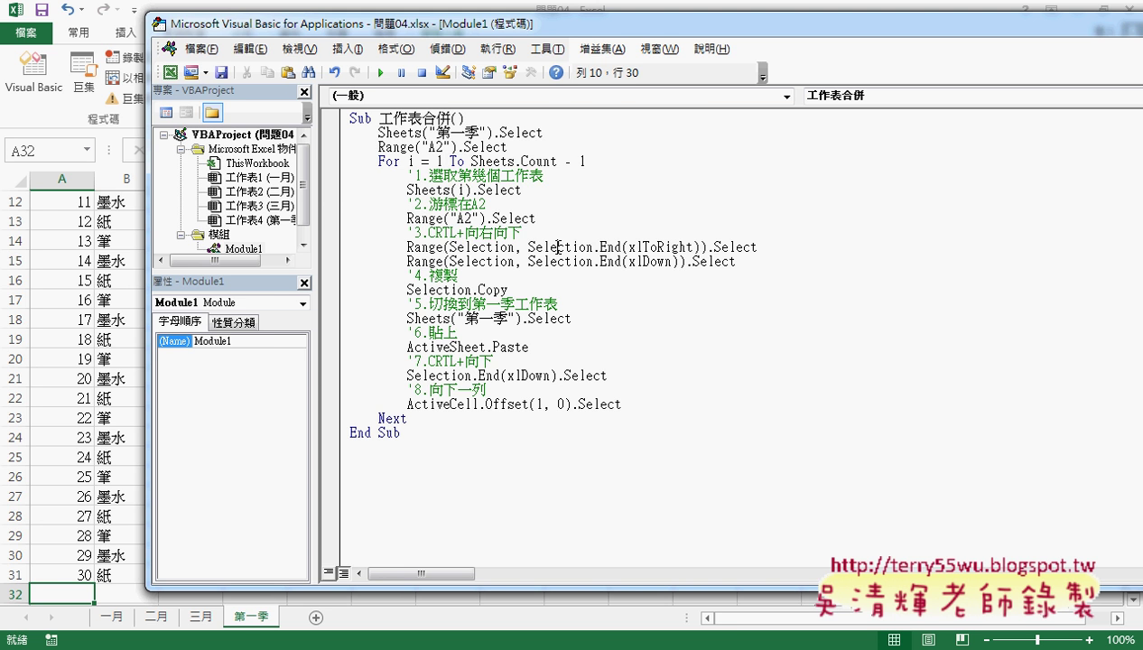
Step: Clear the old data below 第一季's header row, leave A2 selected, and return to the code editor
left_click(94, 554)
scroll(72, 406, "up", 4)
left_click(57, 219)
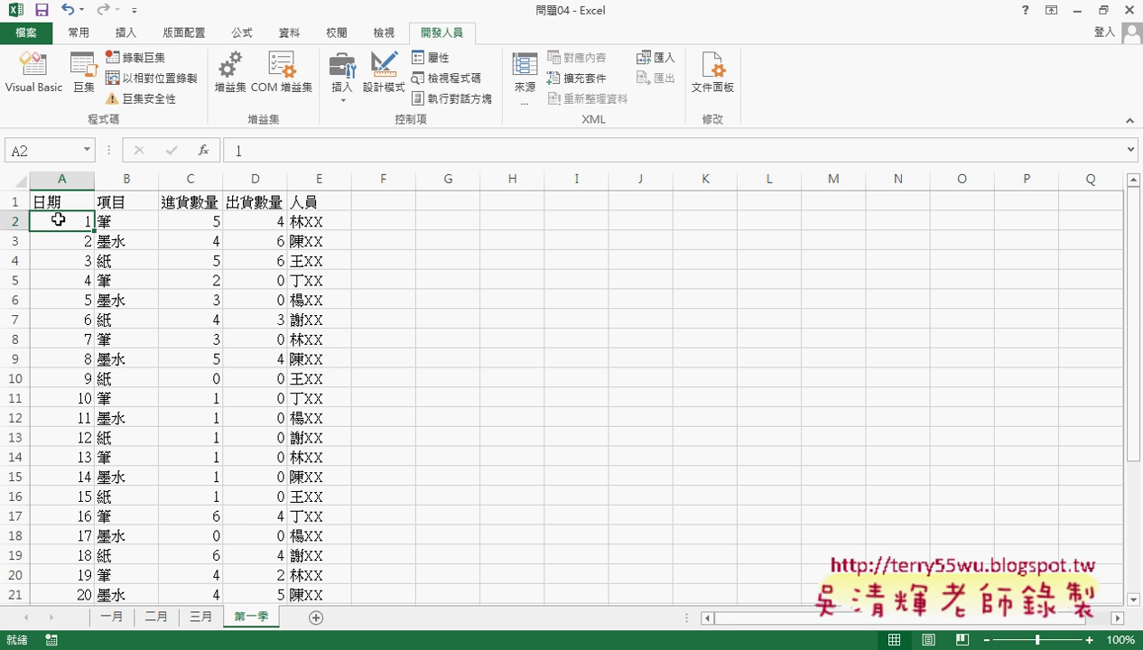
key("ctrl+shift+Right")
key("ctrl+shift+Down")
key("Delete")
scroll(57, 219, "up", 3)
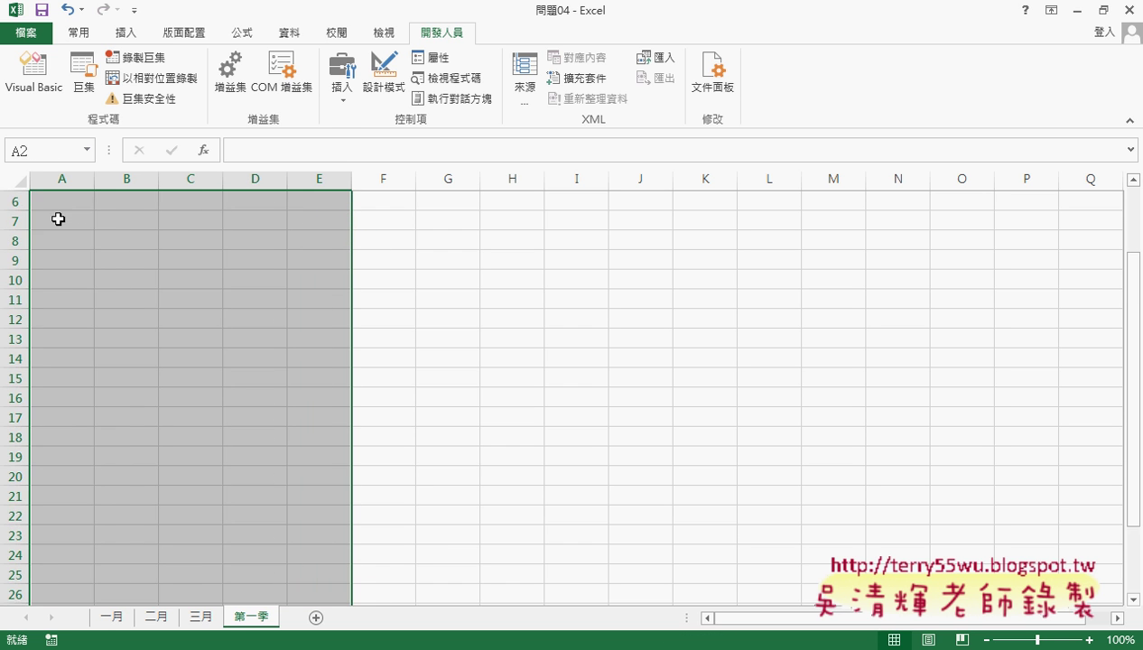
left_click(547, 333)
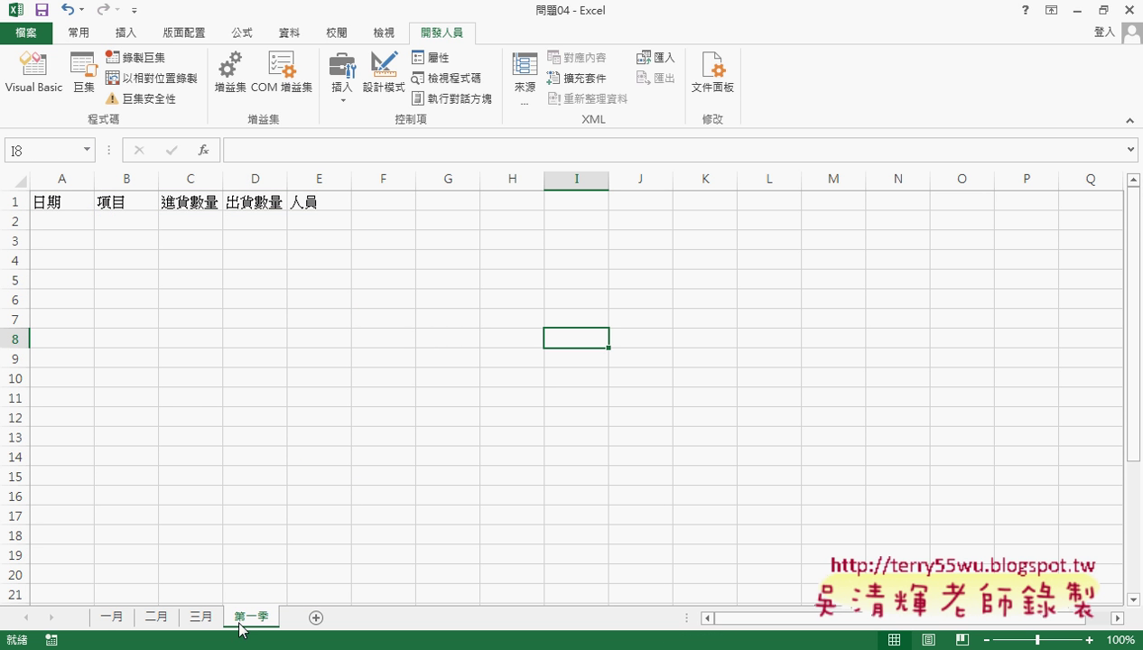
left_click(56, 227)
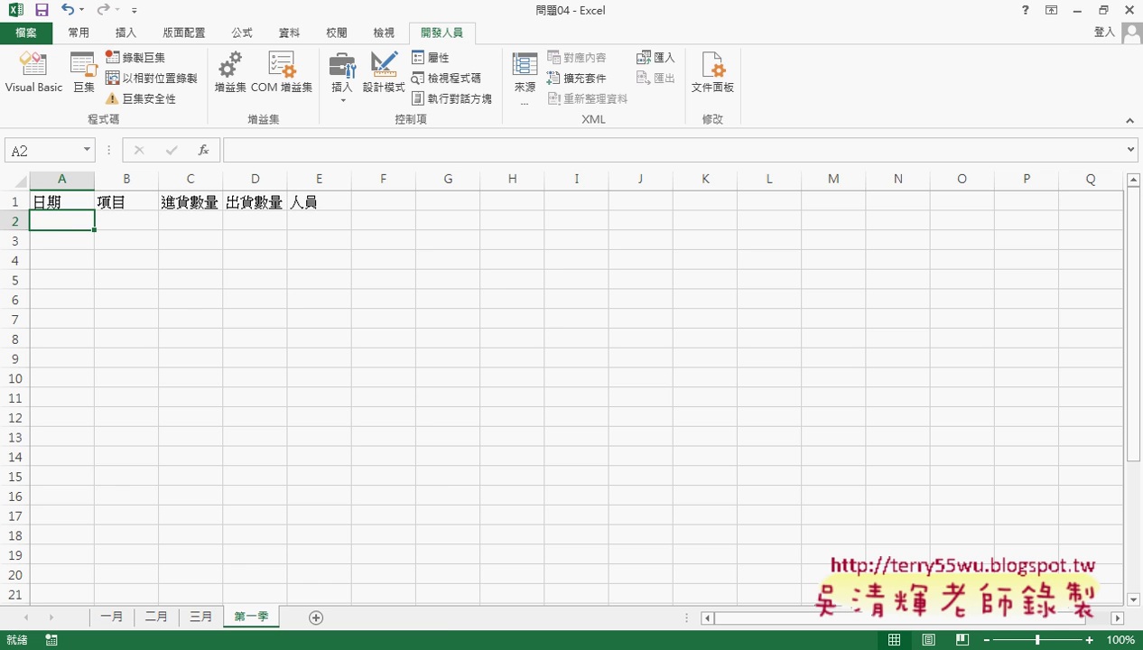
left_click(339, 547)
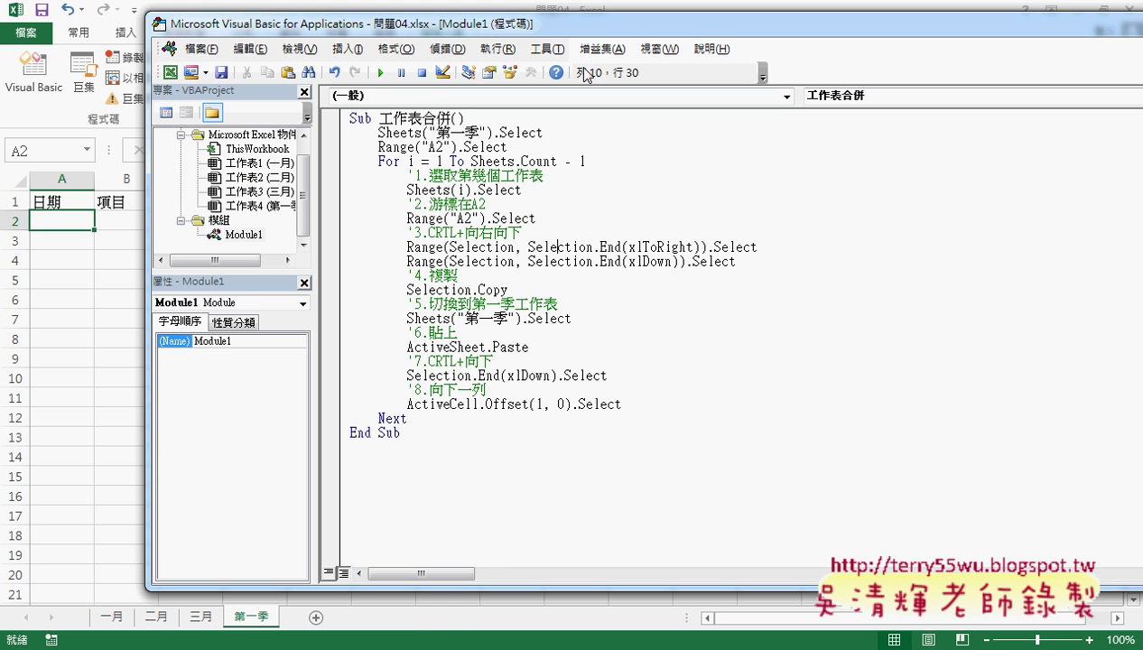
Step: Step through the macro with F8, pasting the 一月 data into 第一季 and moving to A32
left_click_drag(588, 26, 772, 35)
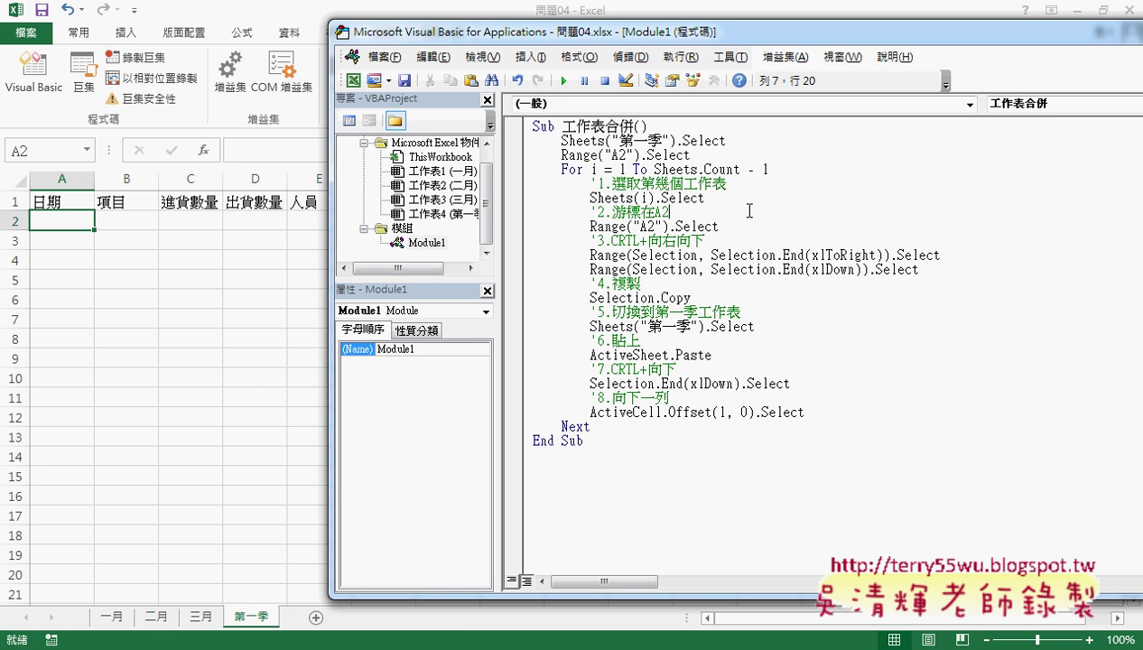
key("F8")
key("F8")
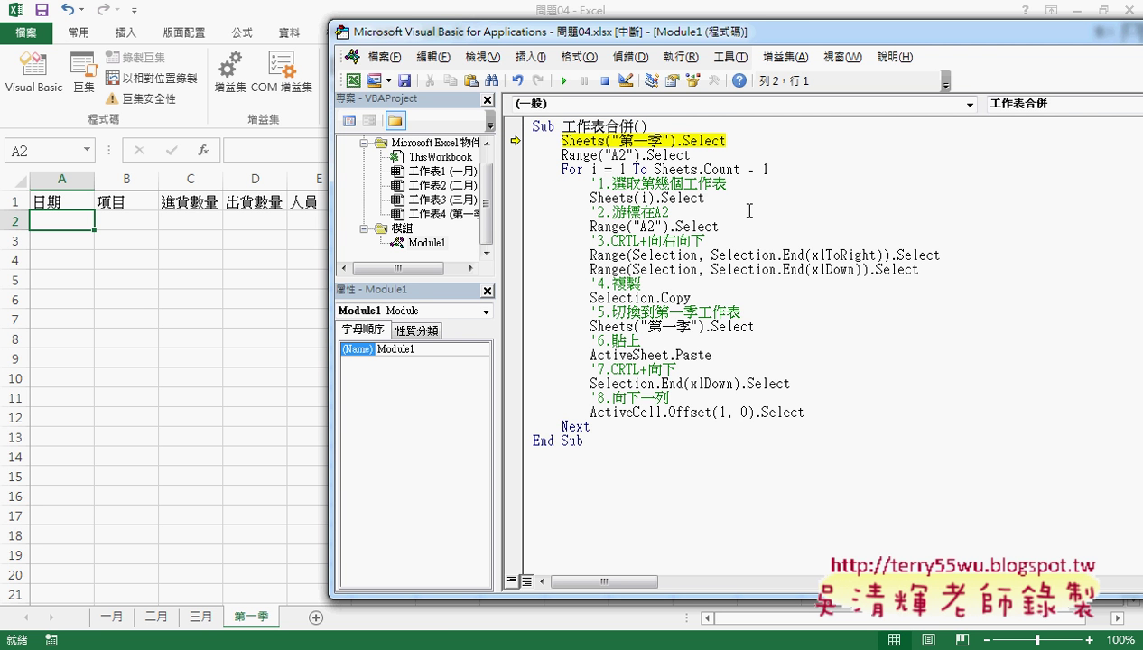
key("F8")
key("F8")
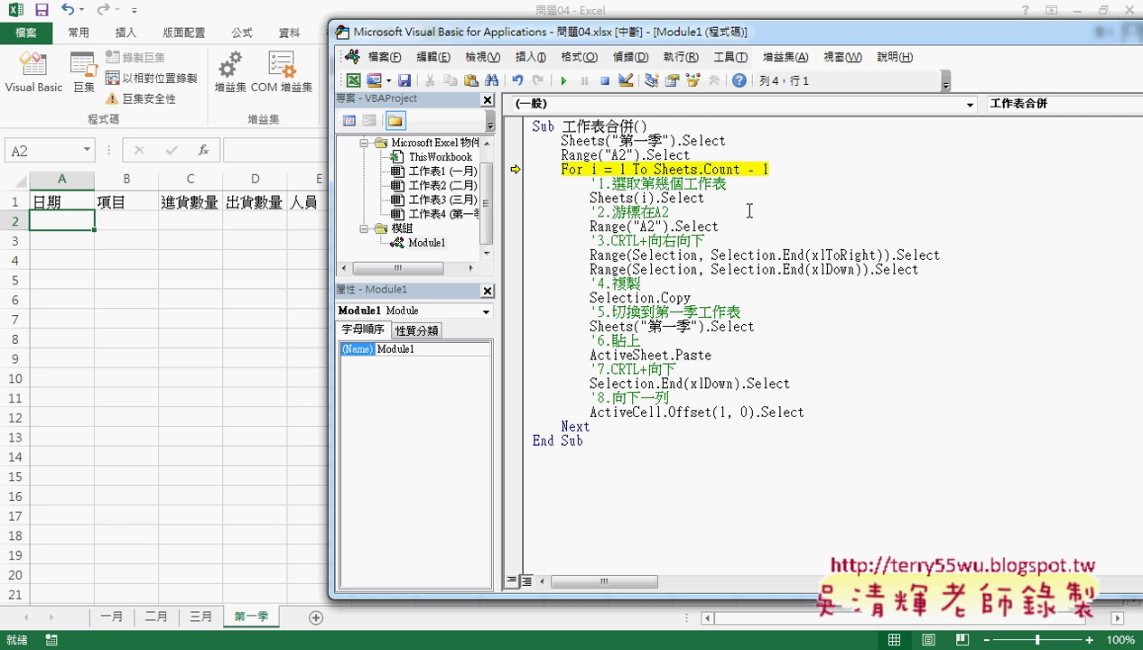
key("F8")
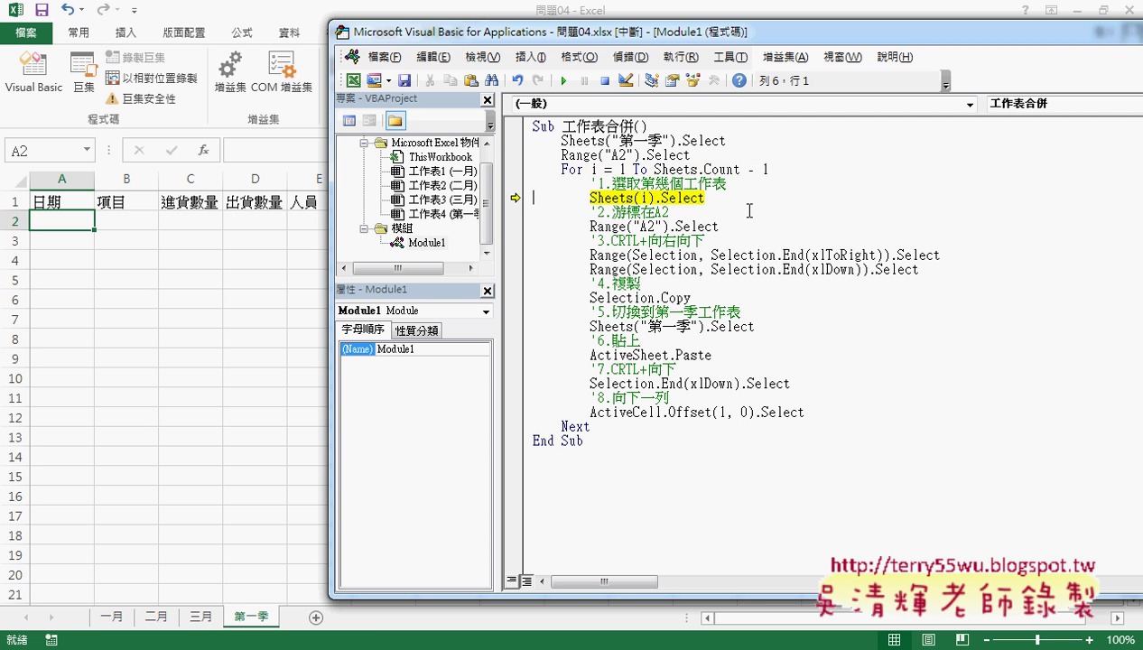
mouse_move(673, 168)
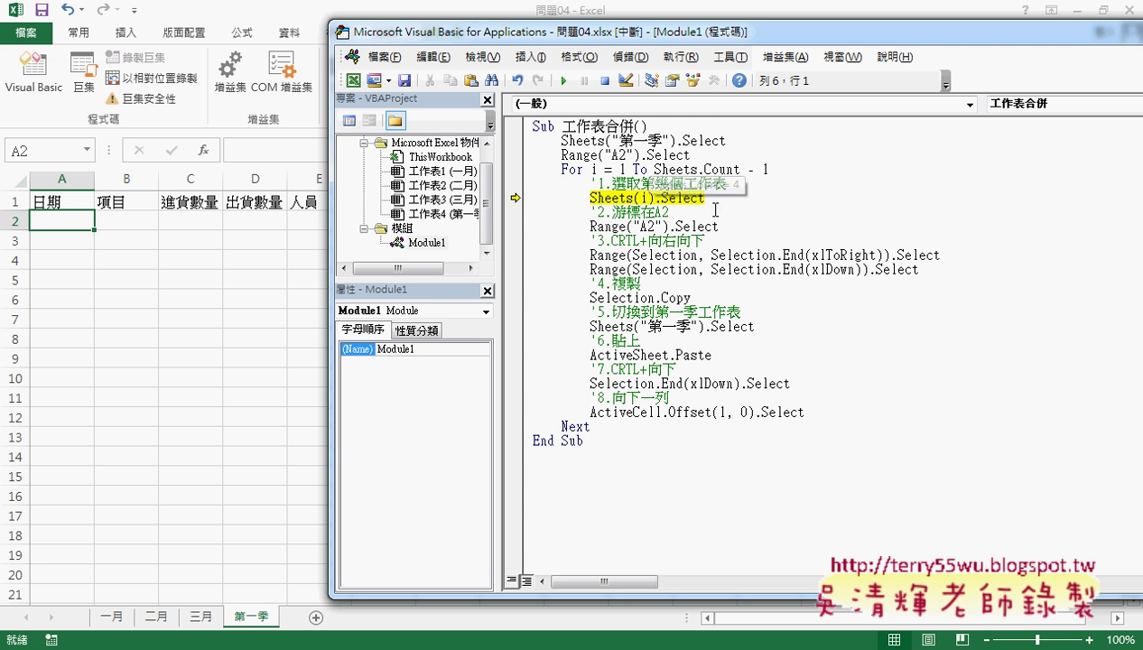
key("F8")
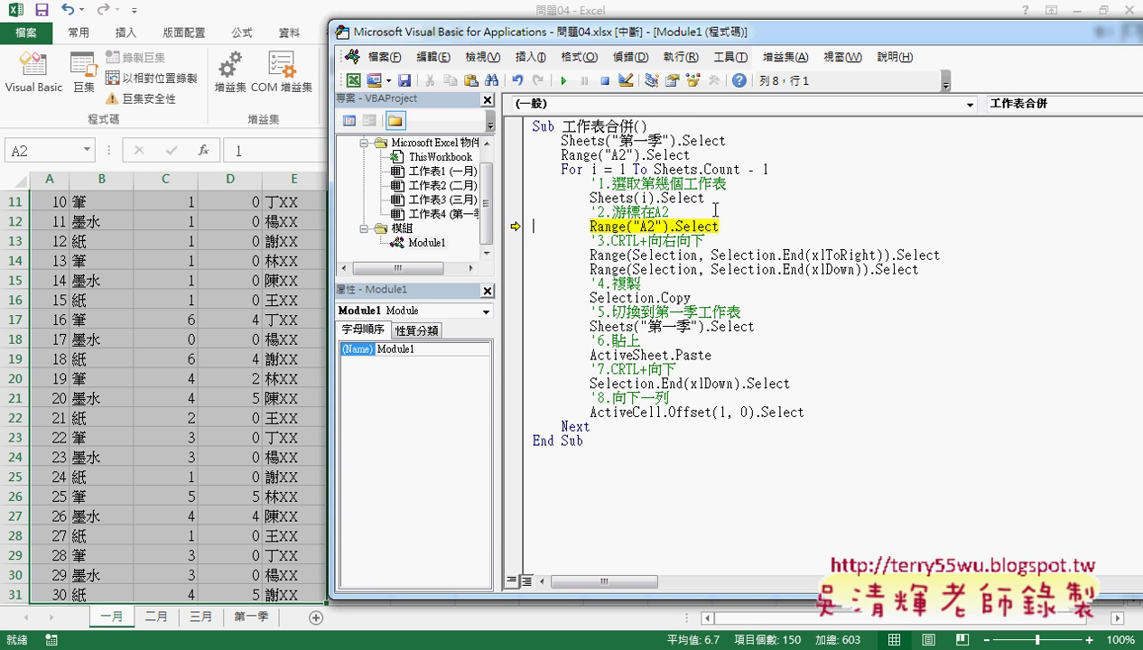
key("F8")
key("F8")
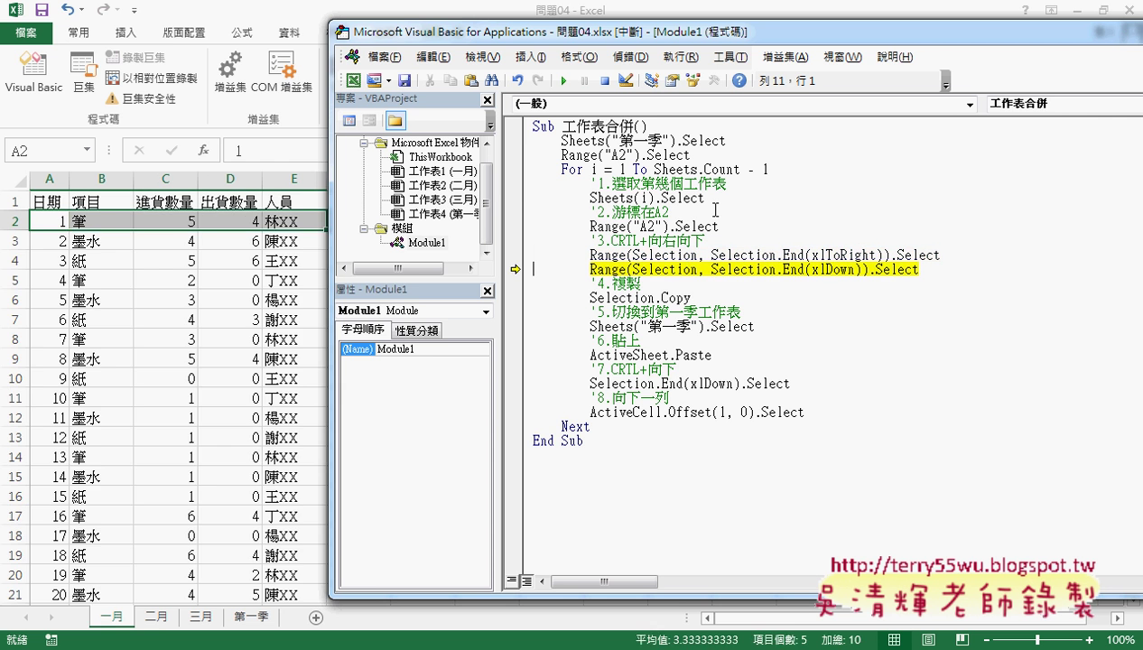
key("F8")
key("F8")
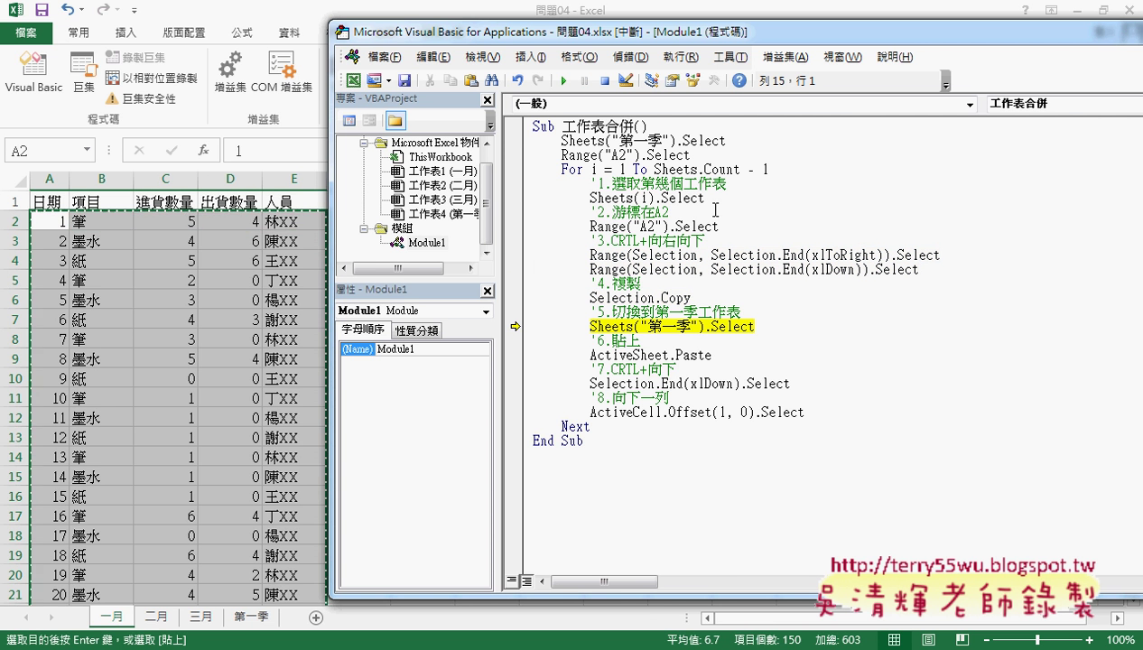
key("F8")
key("F8")
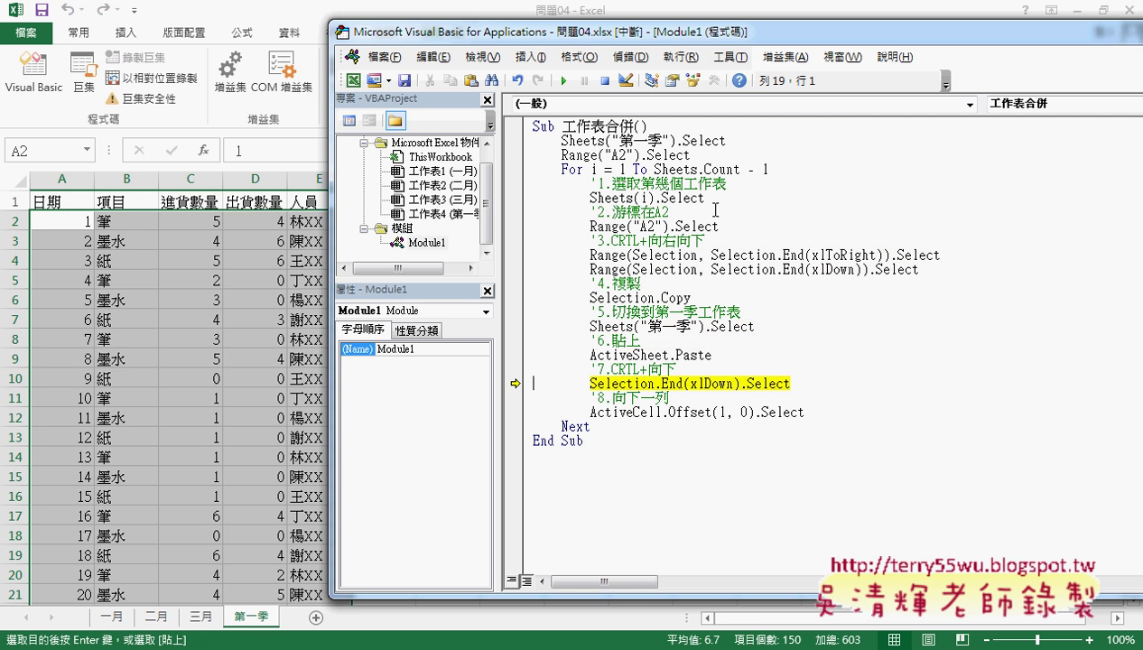
key("F8")
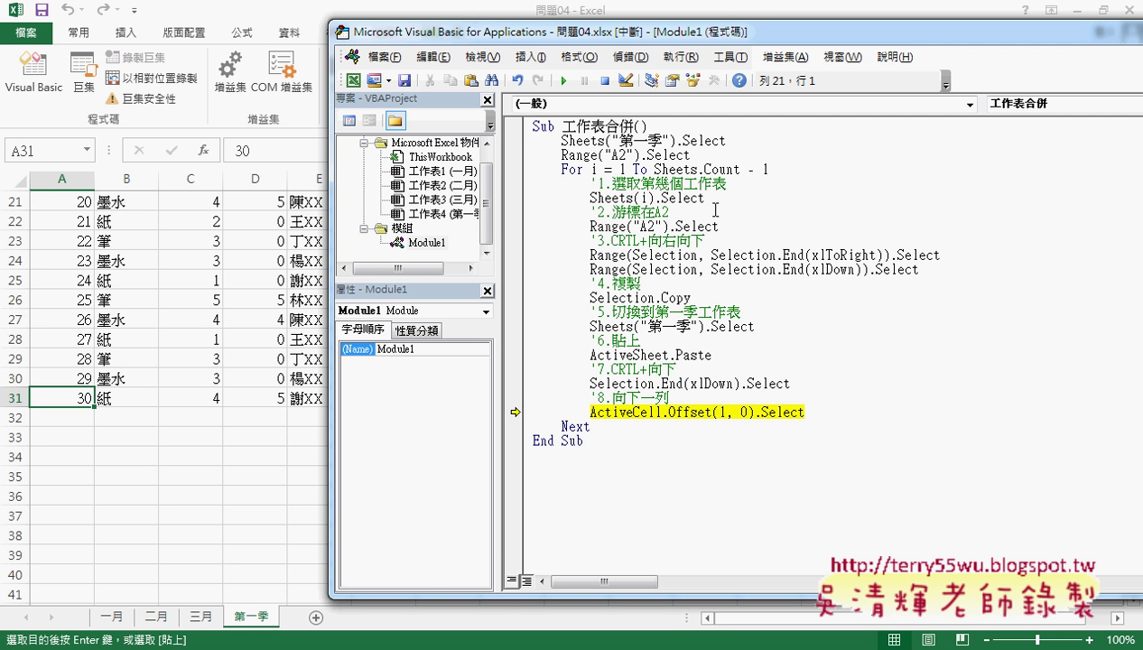
key("F8")
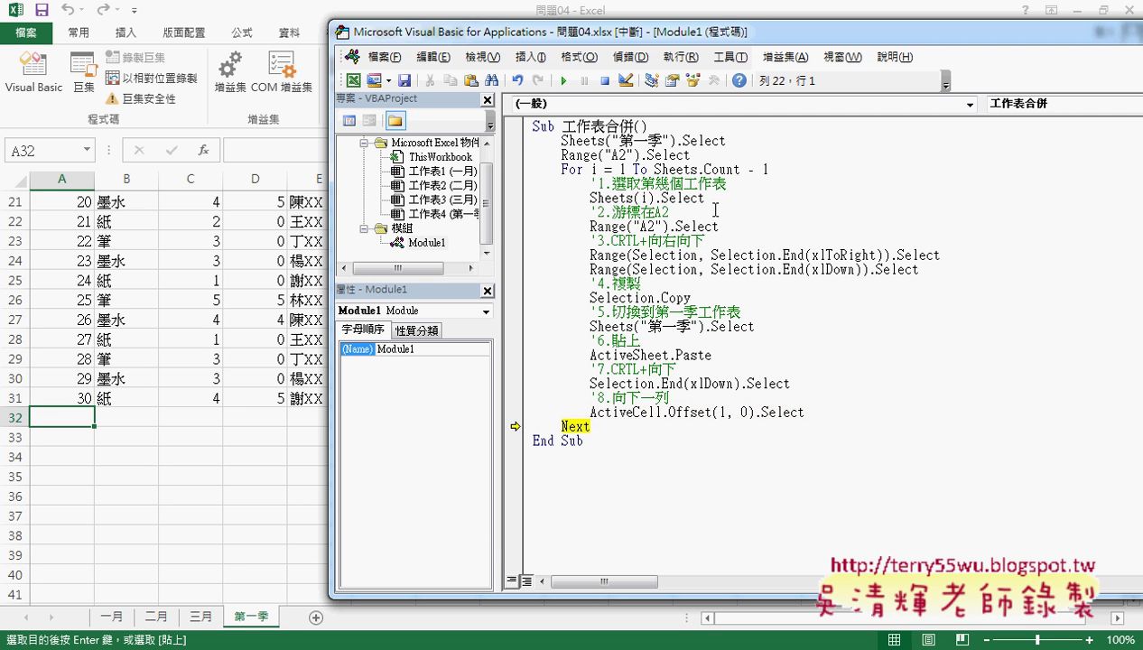
key("F8")
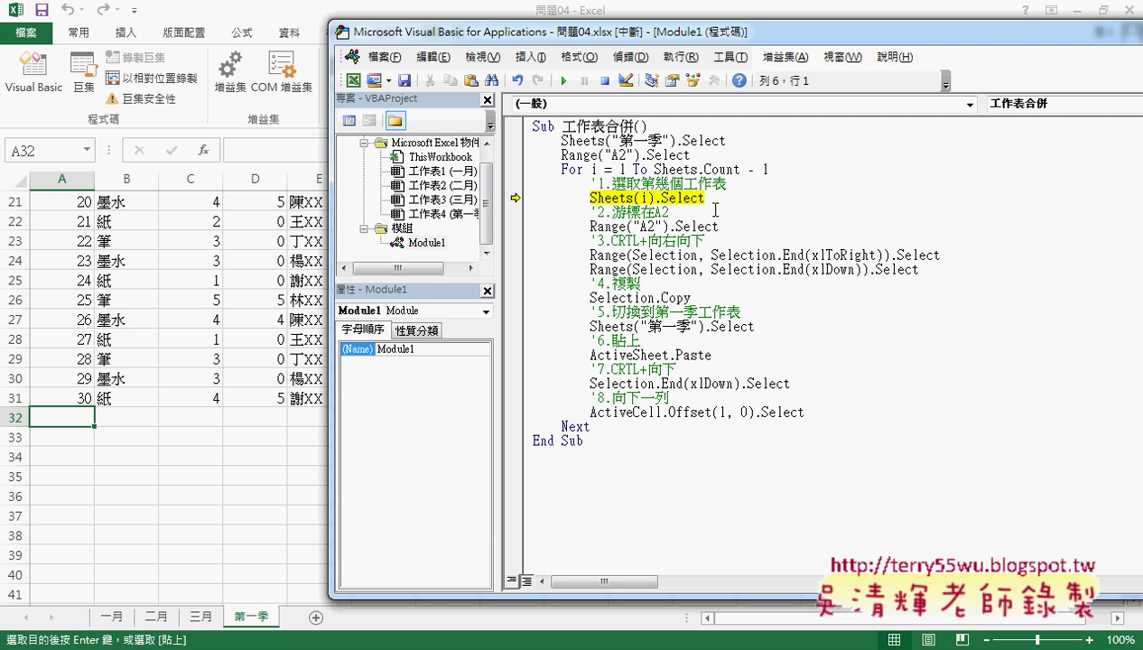
Step: Keep stepping so the 二月 and 三月 data stack into 第一季, ending at row 91
key("F8")
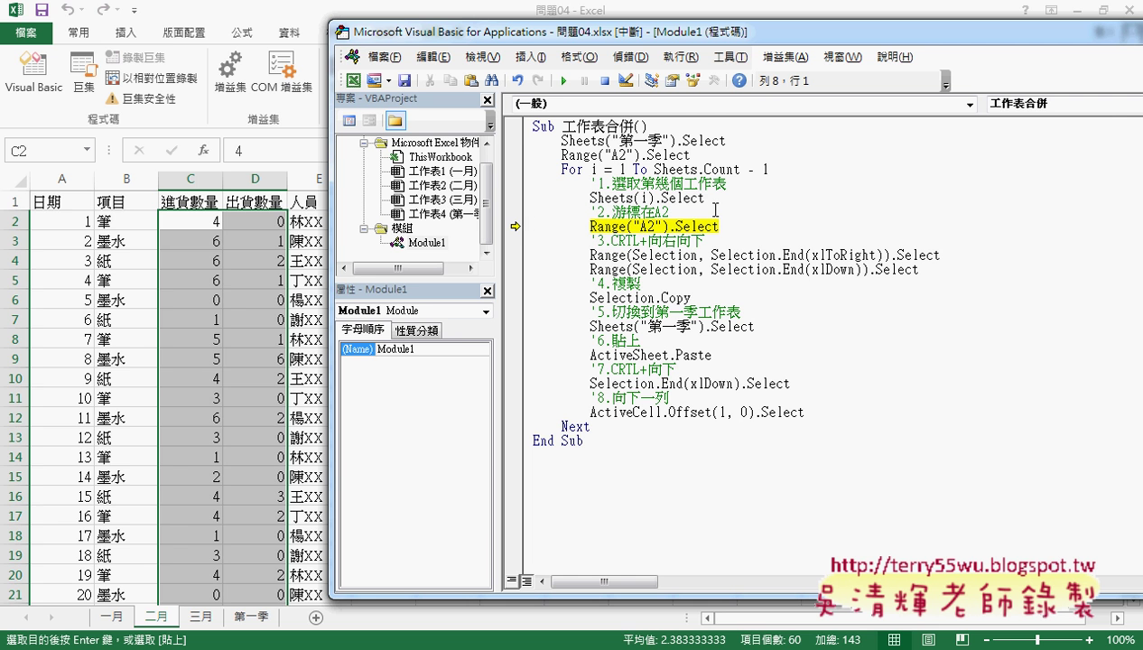
key("F8")
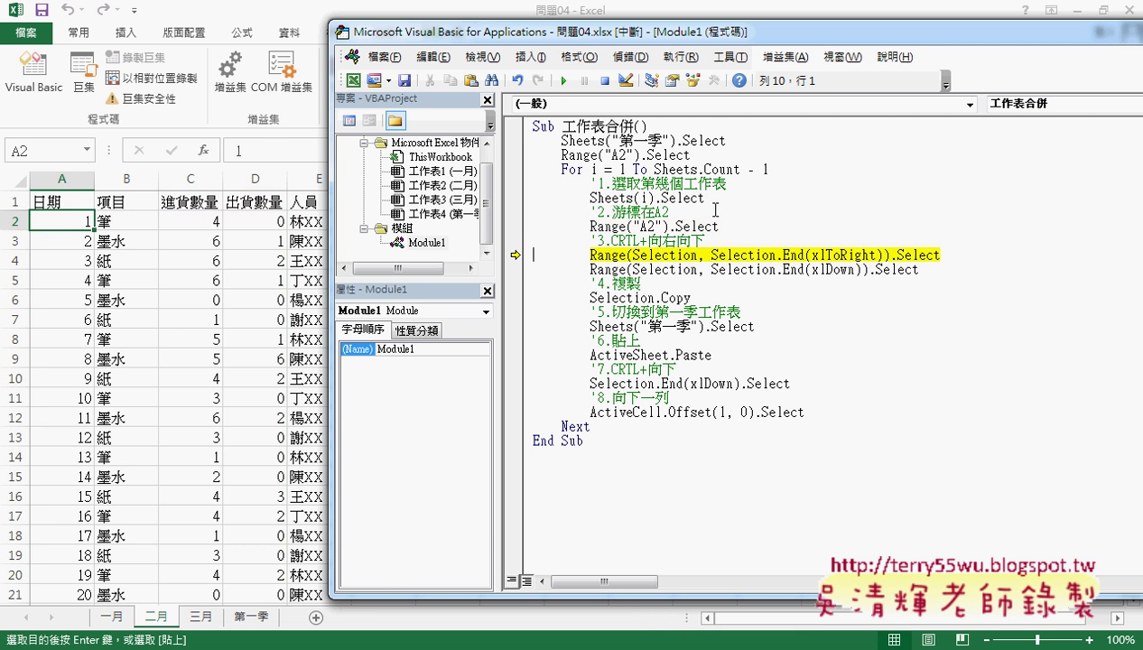
key("F8")
key("F8")
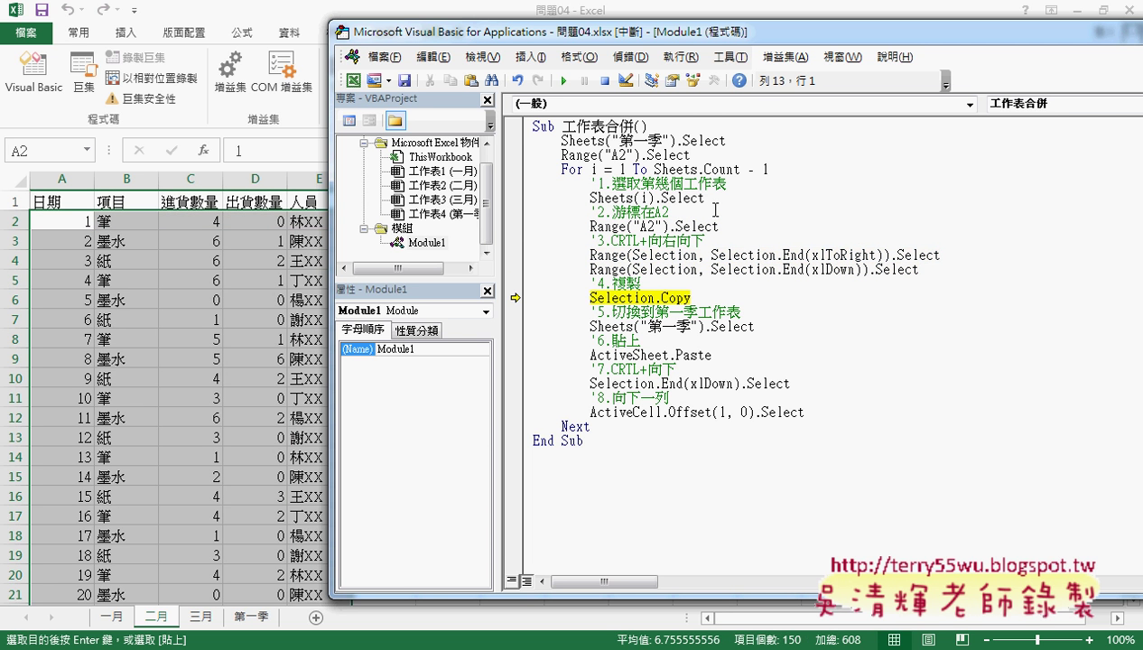
key("F8")
key("F8")
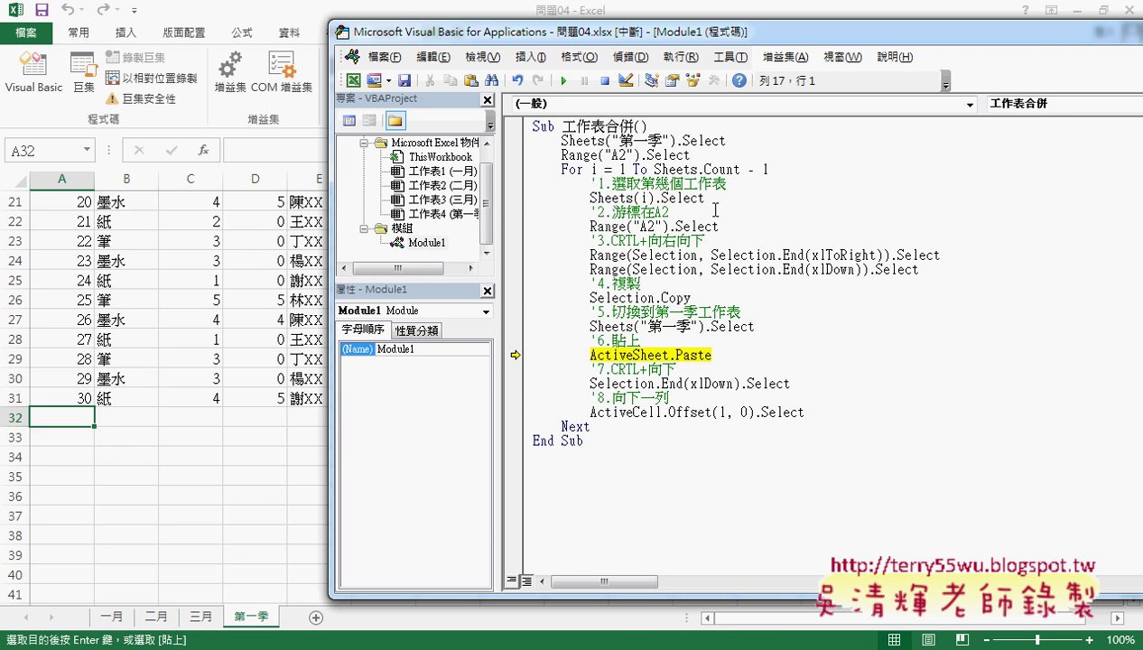
key("F8")
key("F8")
key("F8")
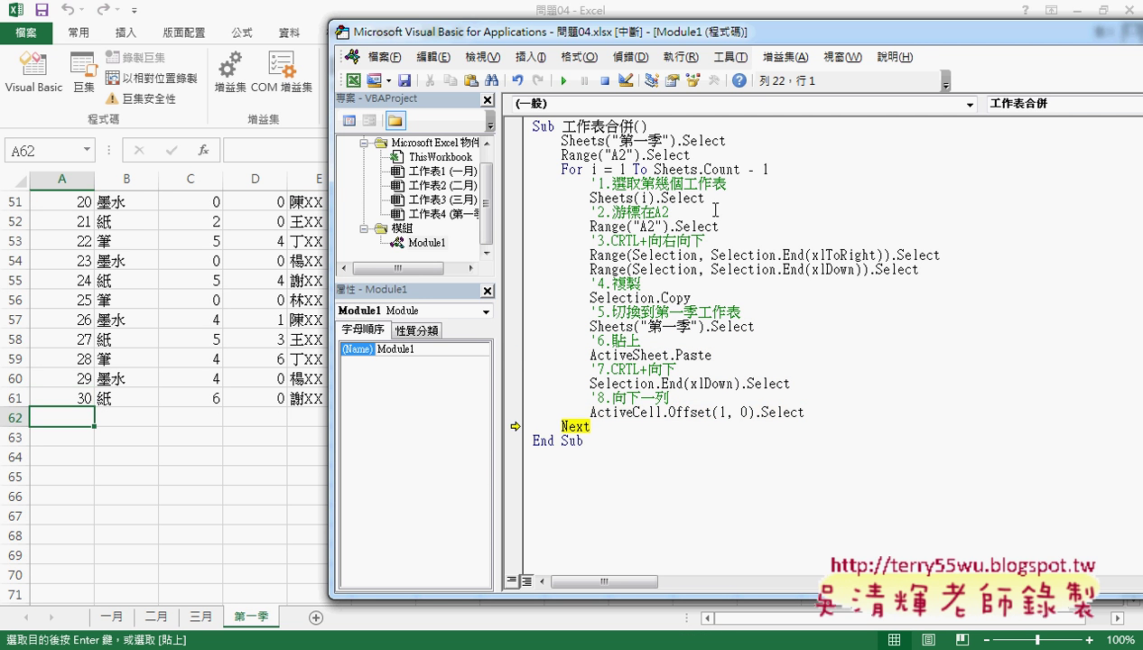
key("F8")
key("F8")
key("F8")
key("F8")
key("F8")
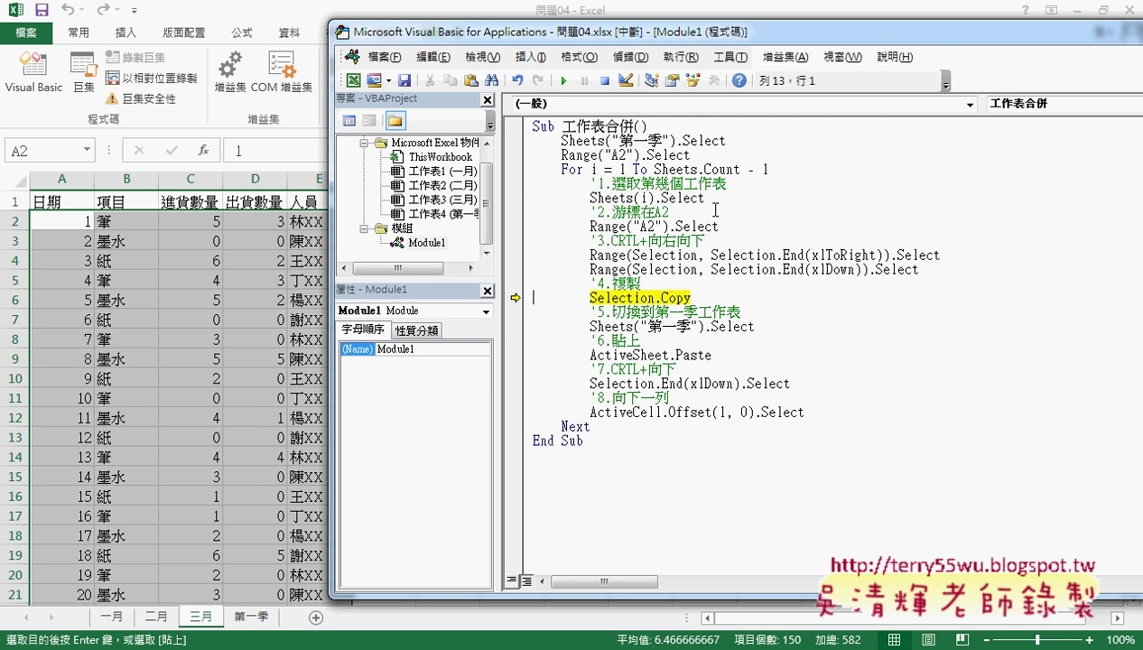
key("F8")
key("F8")
key("F8")
key("F8")
key("F8")
key("F8")
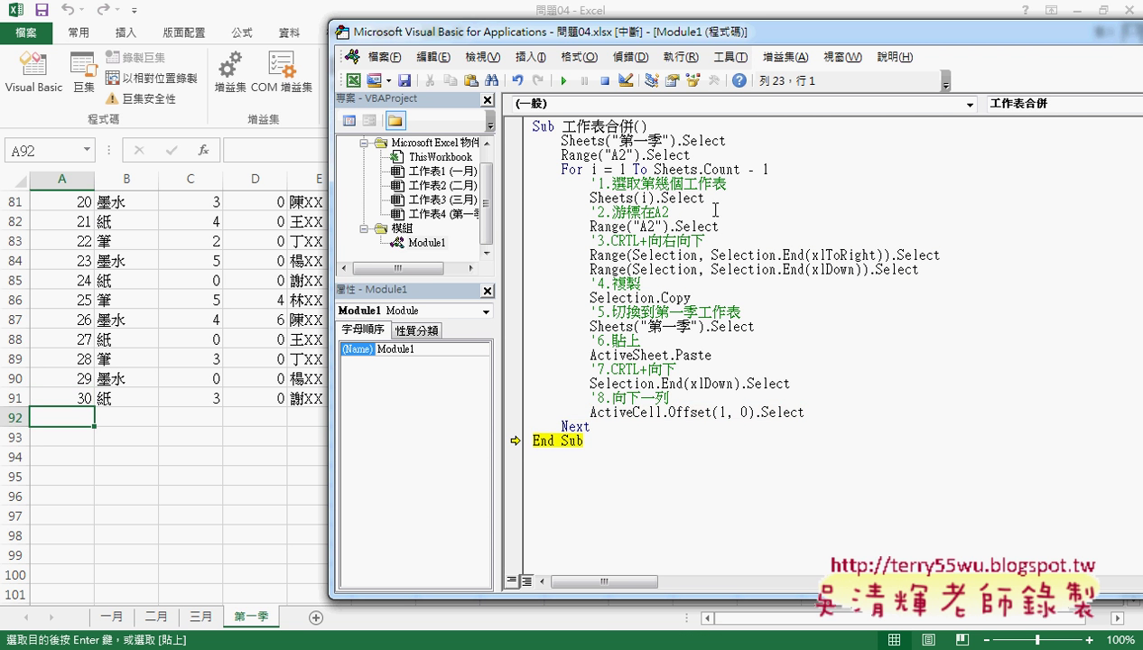
key("F8")
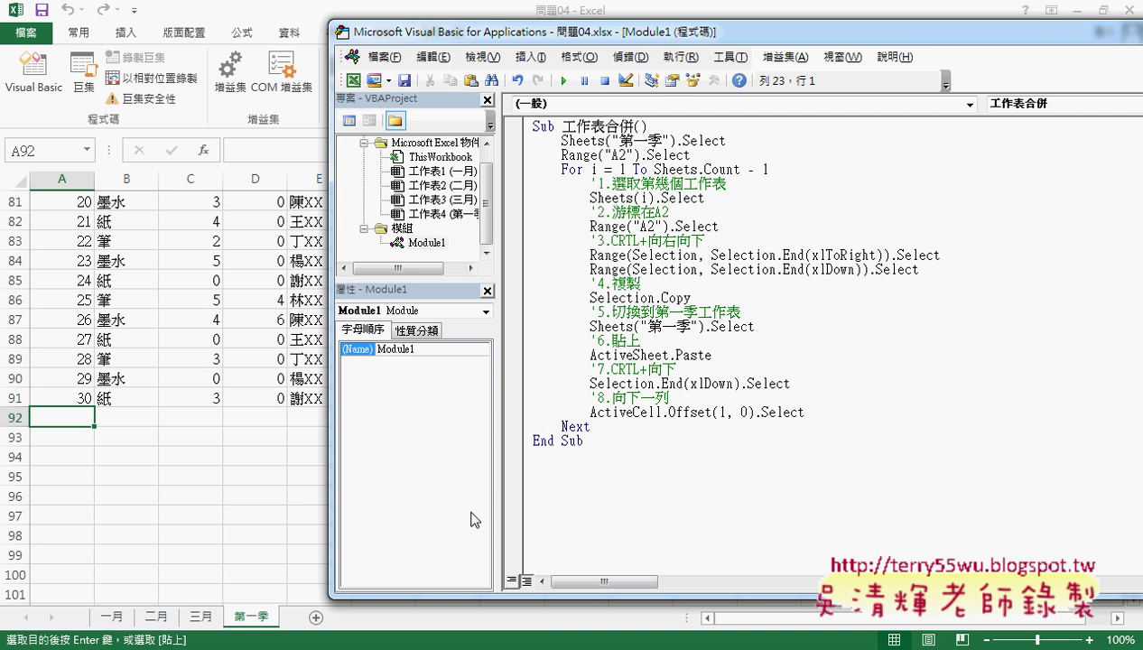
Step: Switch back to the Google Docs 程式碼 notes and clear their text selection
mouse_move(188, 643)
left_click(188, 560)
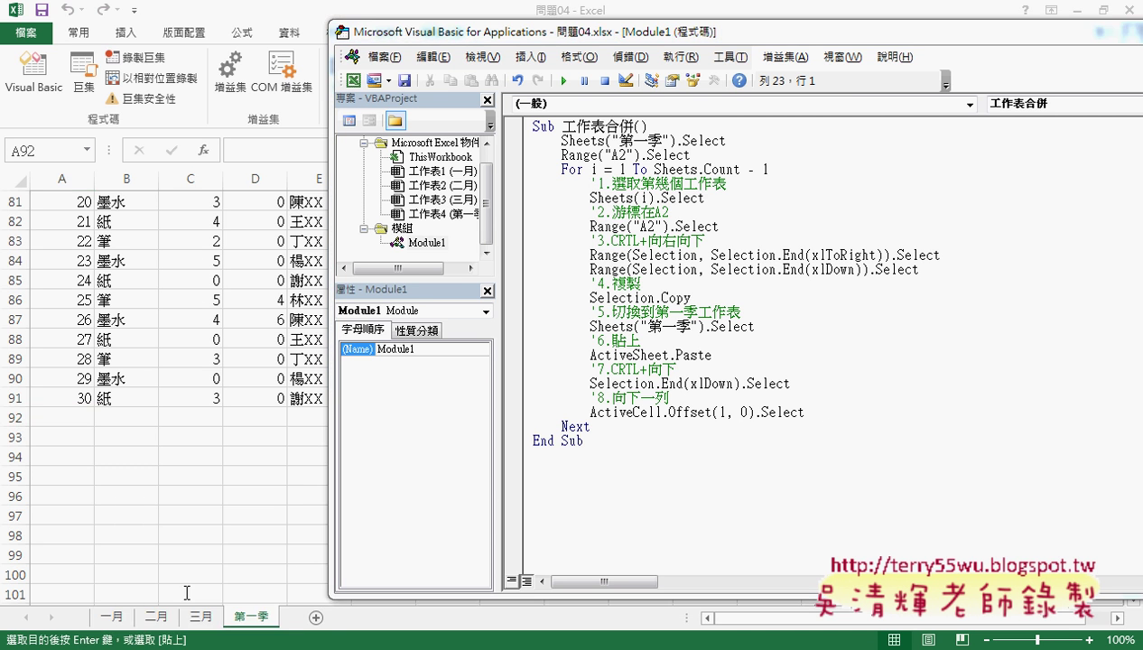
left_click(403, 282)
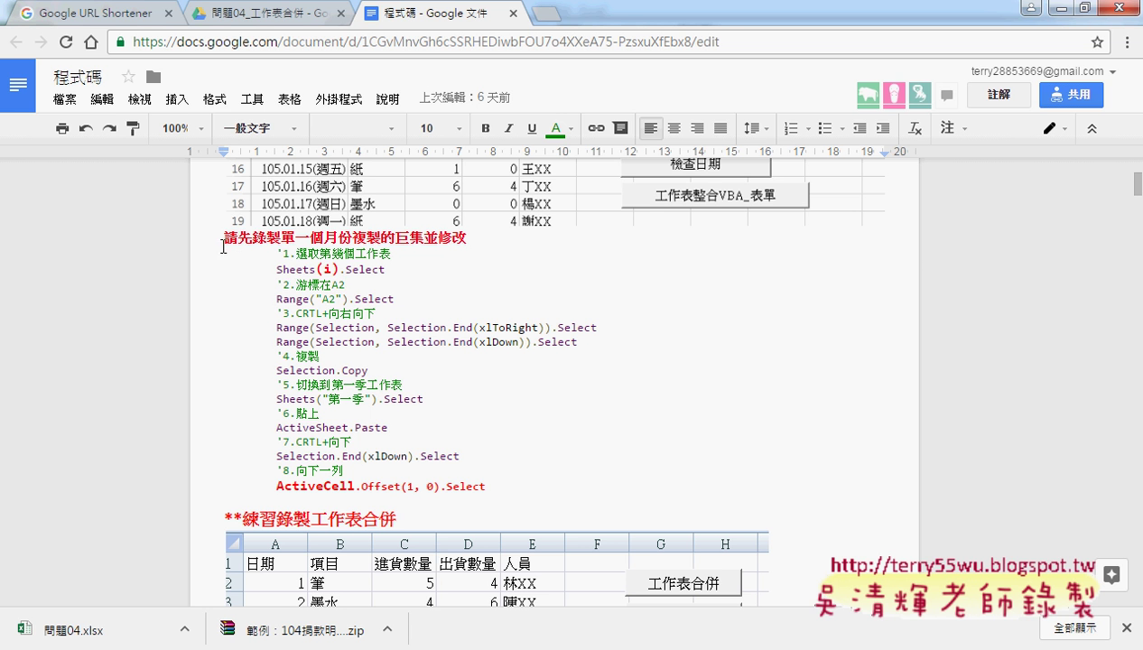
left_click_drag(226, 237, 464, 240)
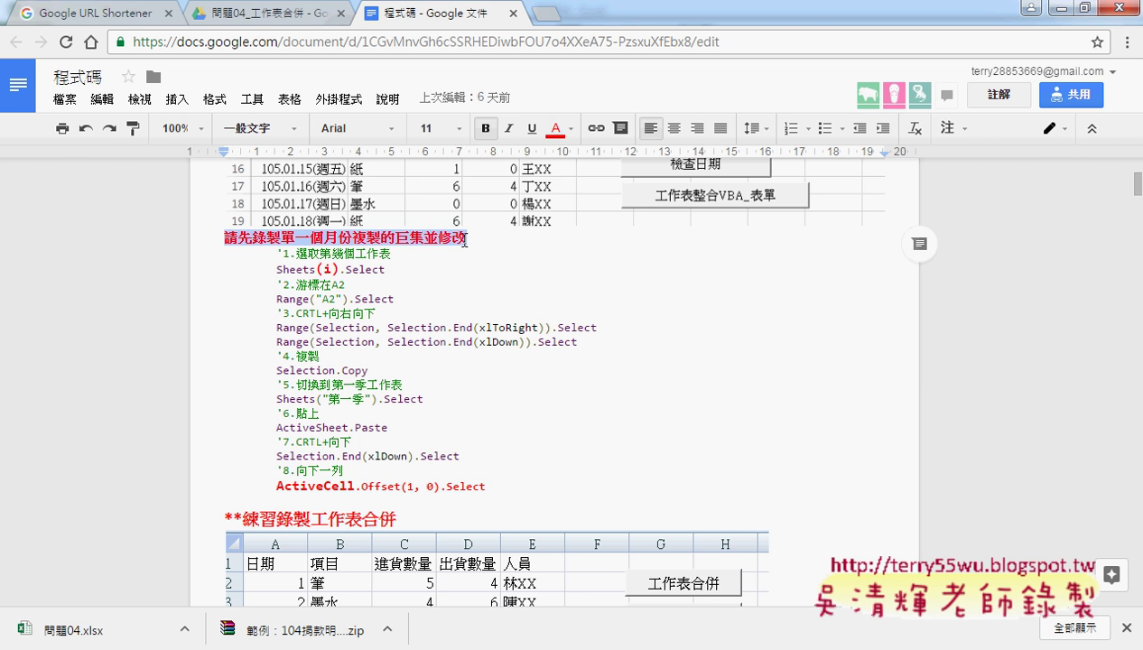
scroll(627, 407, "down", 2)
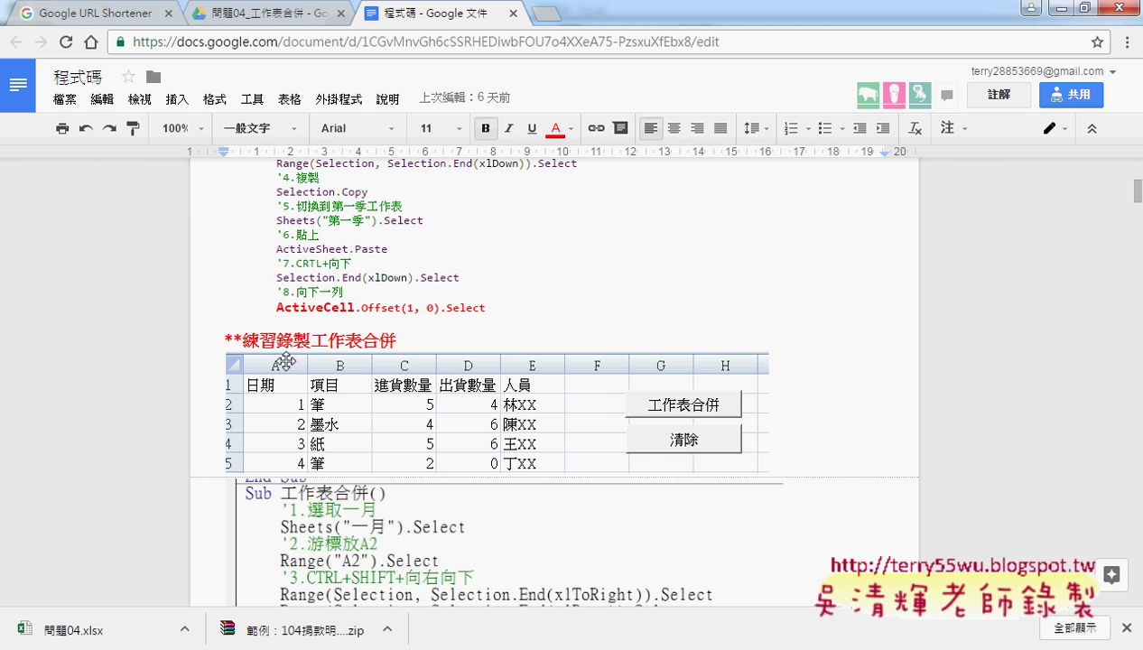
left_click_drag(310, 340, 397, 341)
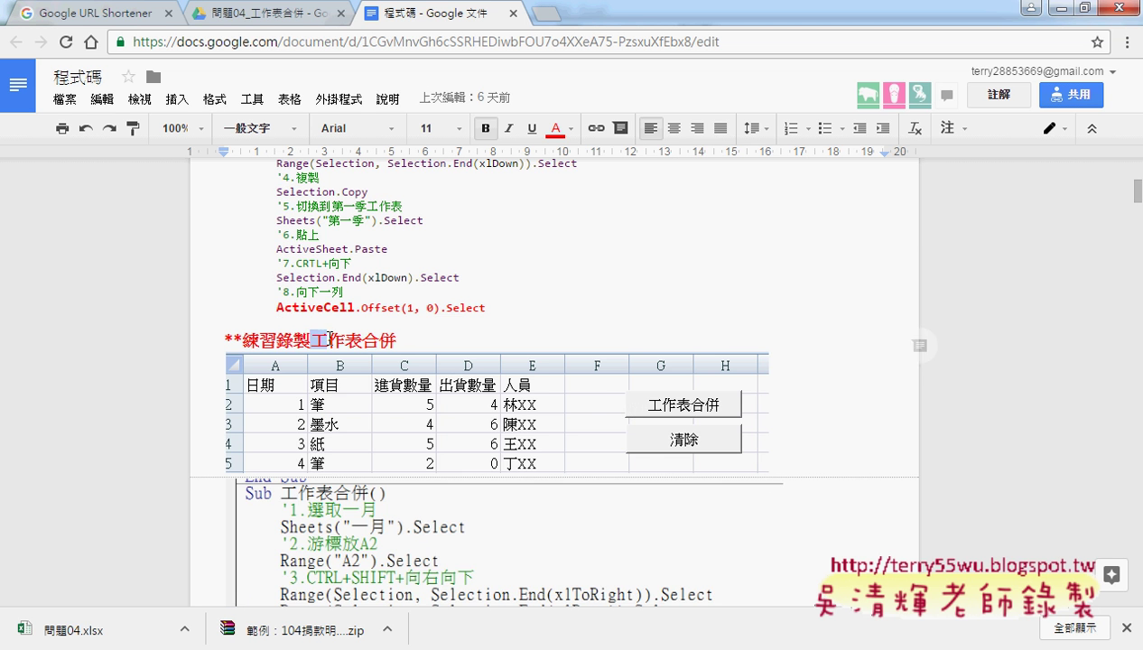